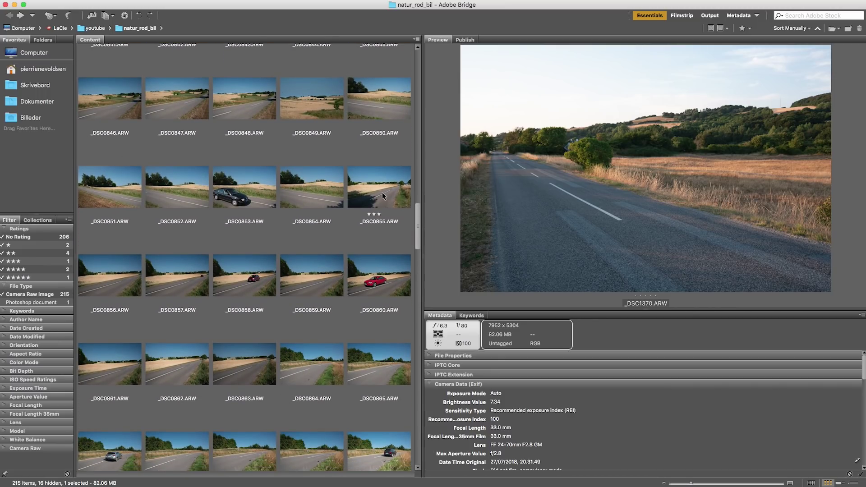
Step: Browse the natur_rod_bil road photos from _DSC0855 through _DSC0858 on to _DSC1328
click(378, 190)
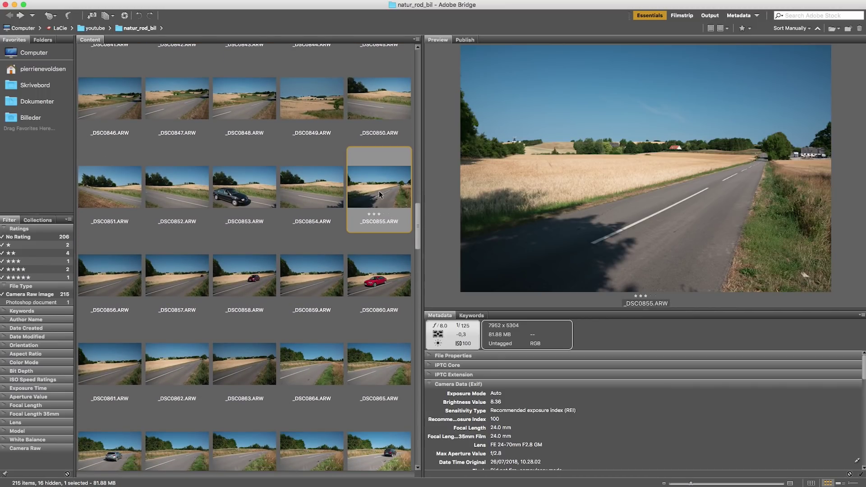
key(Right)
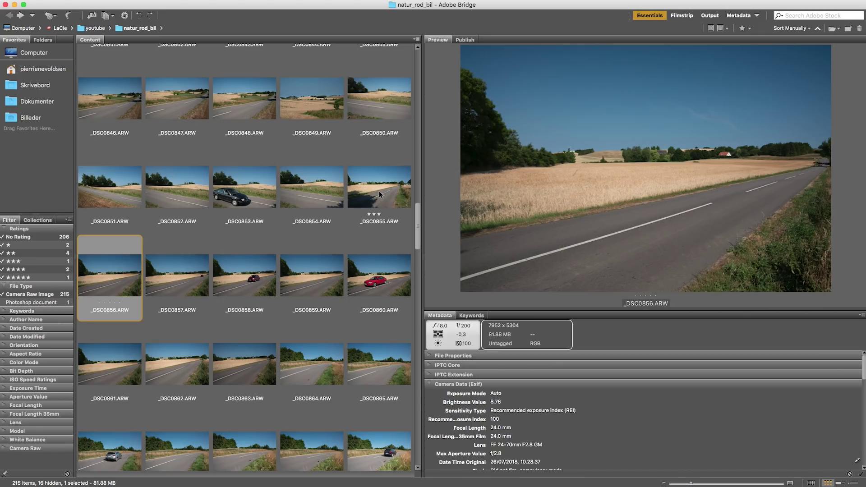
key(Right)
key(Right)
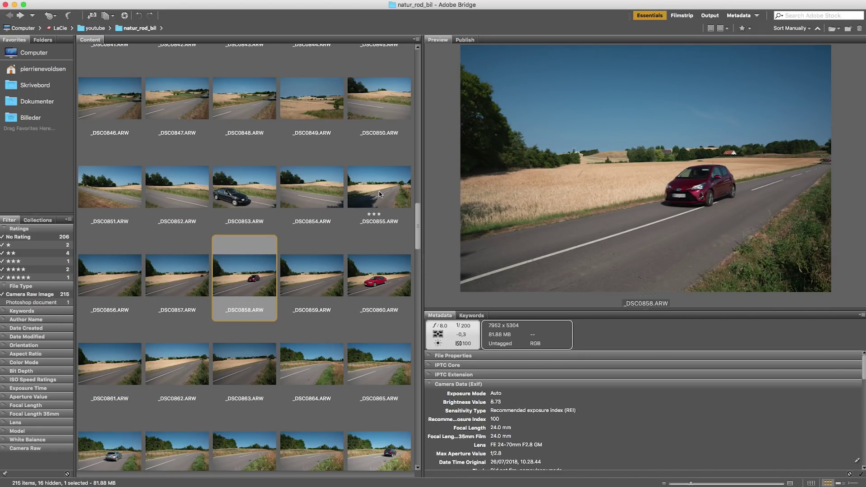
key(Left)
key(Left)
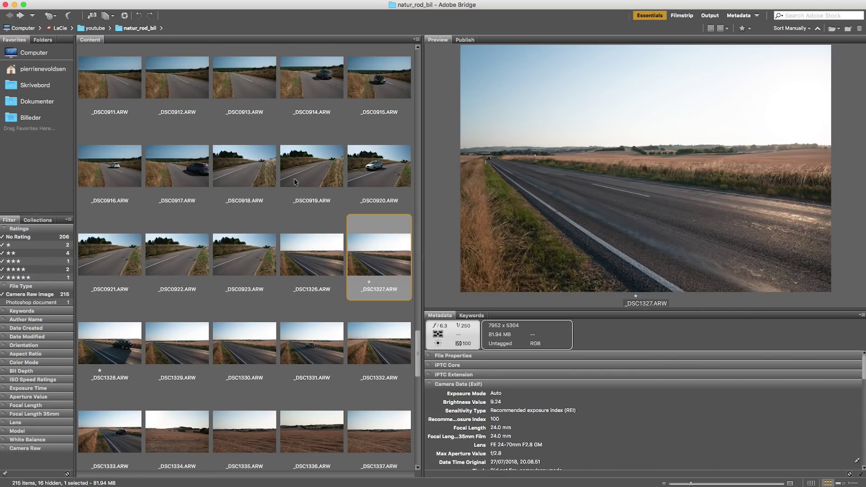
drag(417, 334, 415, 326)
key(Right)
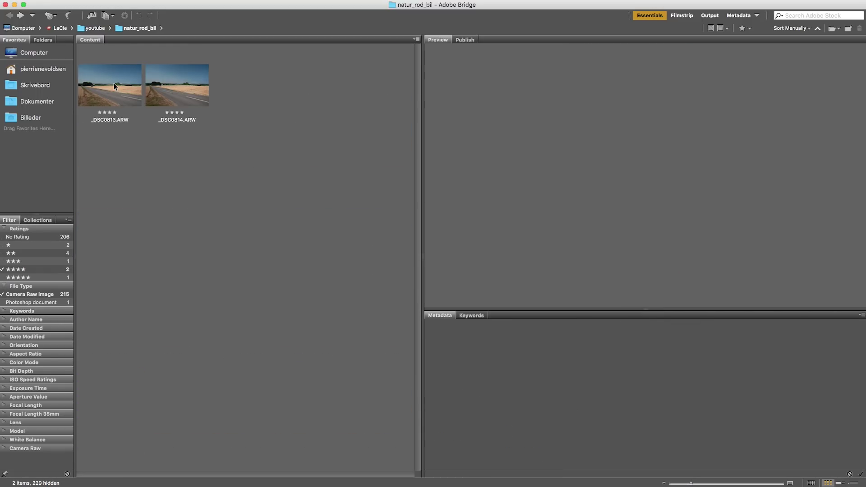
Step: Compare the four-star shots _DSC0813 and _DSC0814 side by side
click(113, 86)
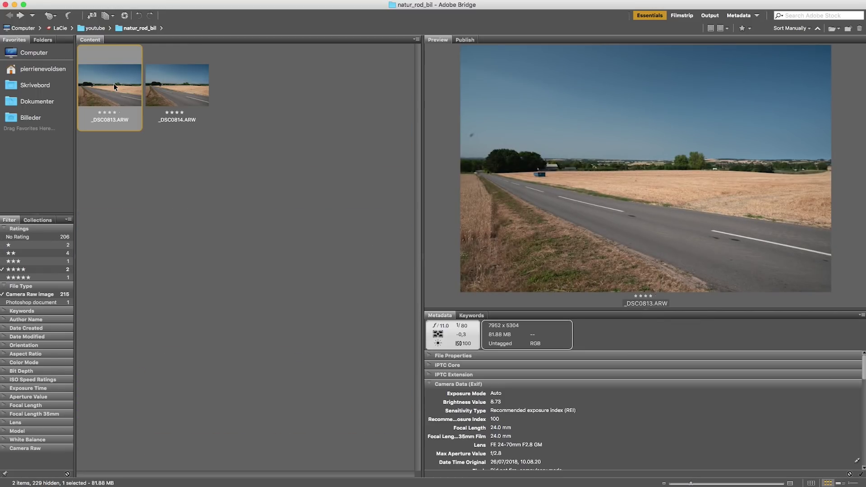
key(Right)
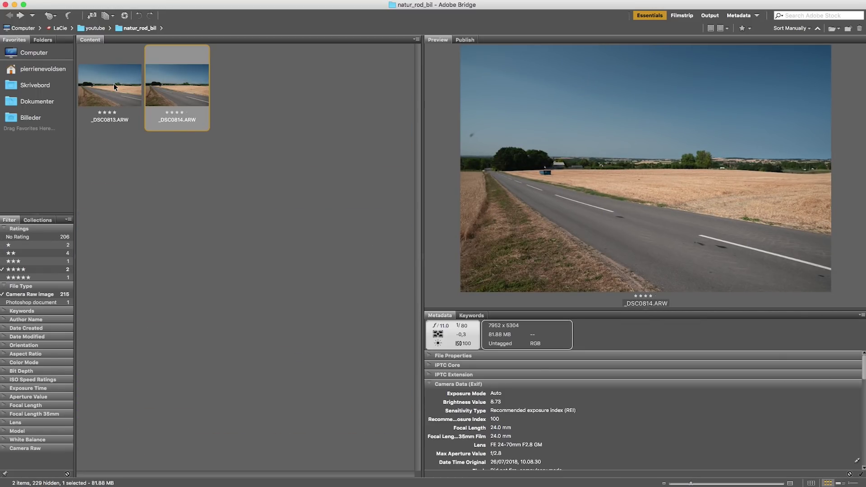
key(Left)
key(Right)
key(Left)
key(Right)
key(Left)
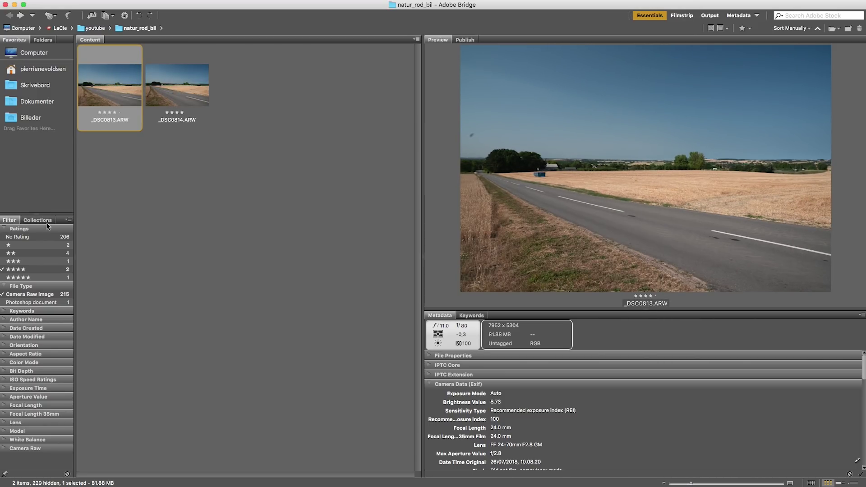
Step: Filter to five-star, then two-star only, and preview _DSC1349 and _DSC1351
click(3, 278)
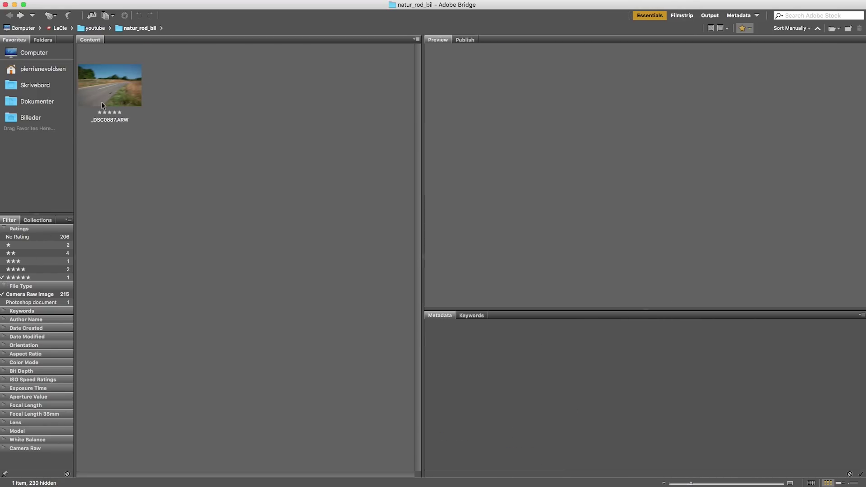
click(107, 87)
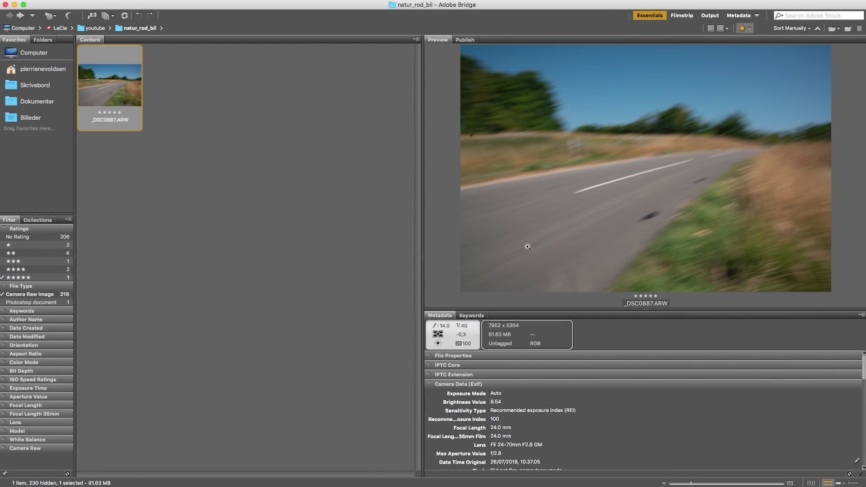
click(6, 253)
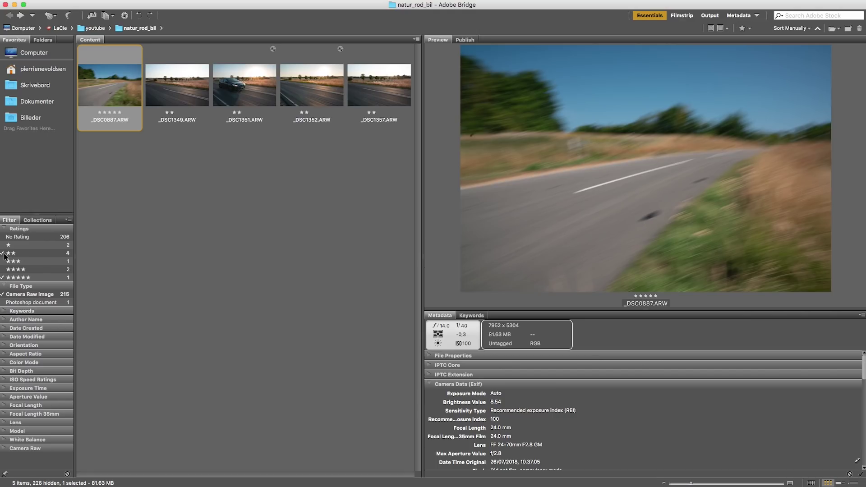
click(2, 277)
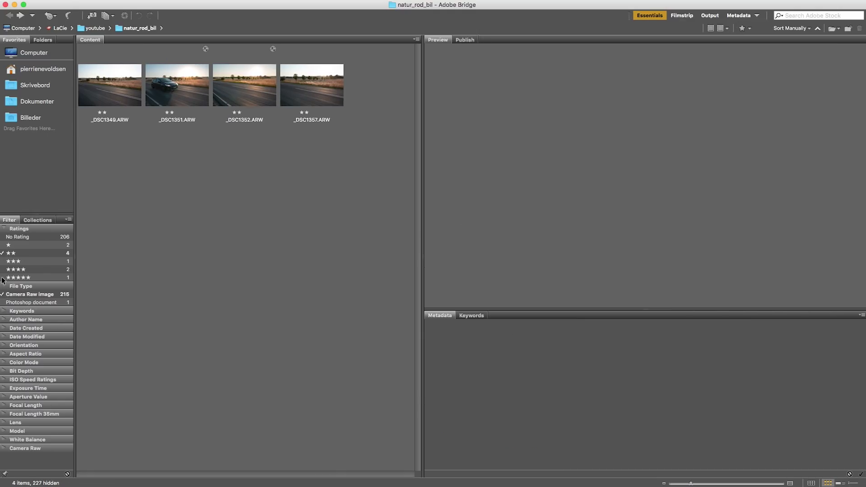
click(110, 85)
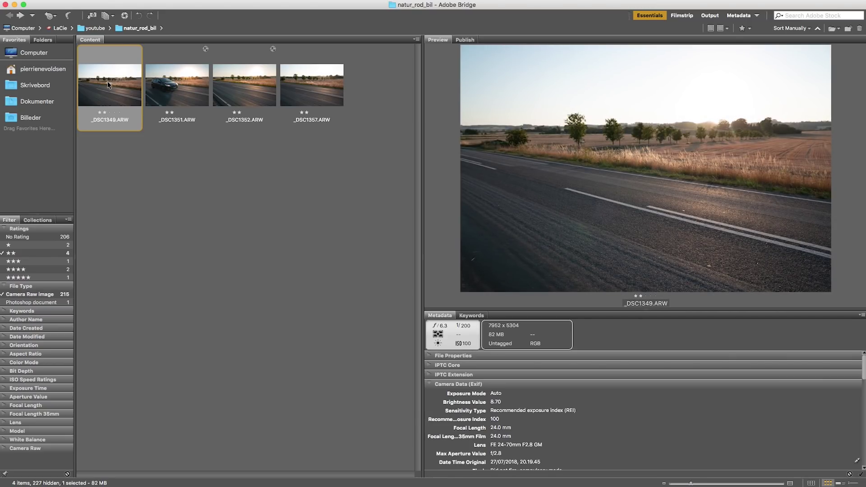
key(Right)
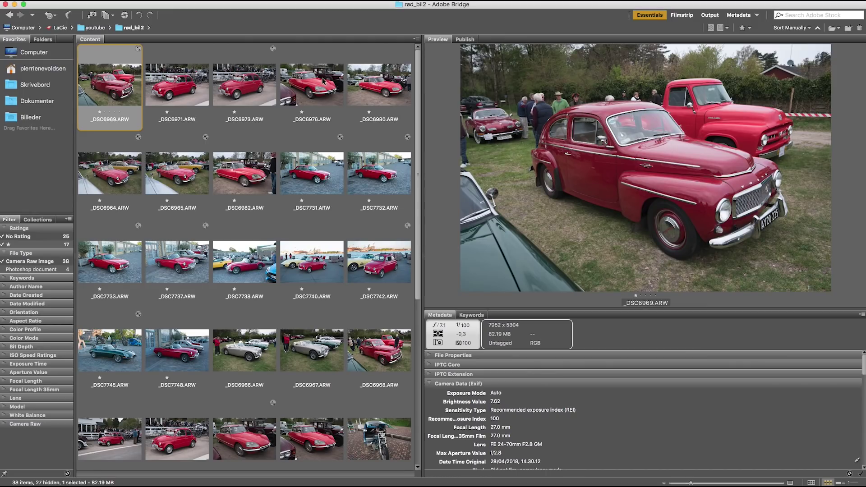
Step: Add _DSC6976, _DSC7737, _DSC7742 and _DSC7736 to _DSC6969 and open all five in Camera Raw
super+click(321, 82)
super+click(180, 265)
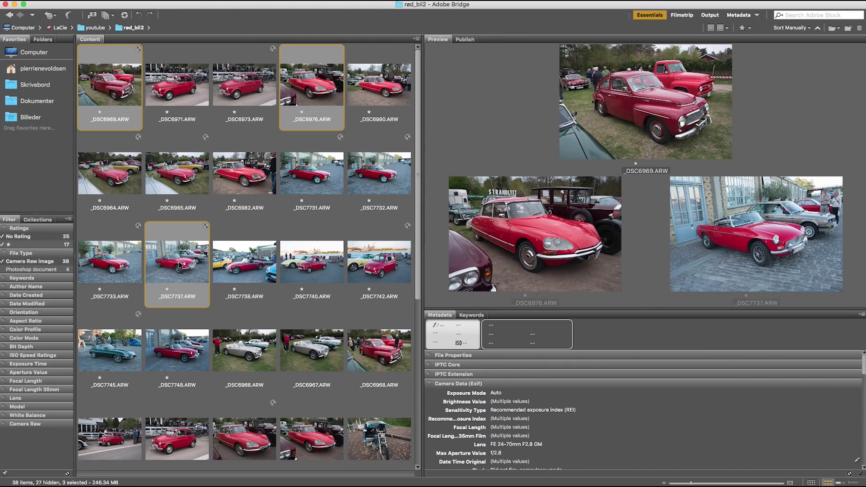
super+click(369, 268)
scroll(372, 269, down, 6)
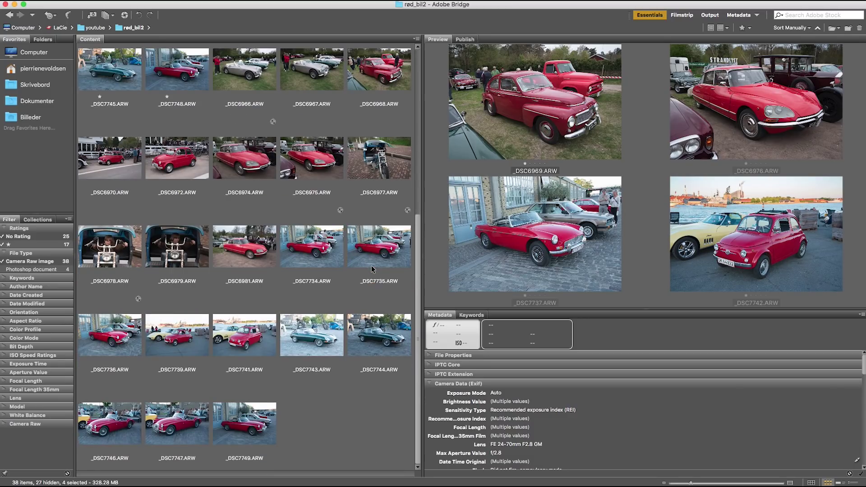
super+click(116, 337)
double_click(117, 338)
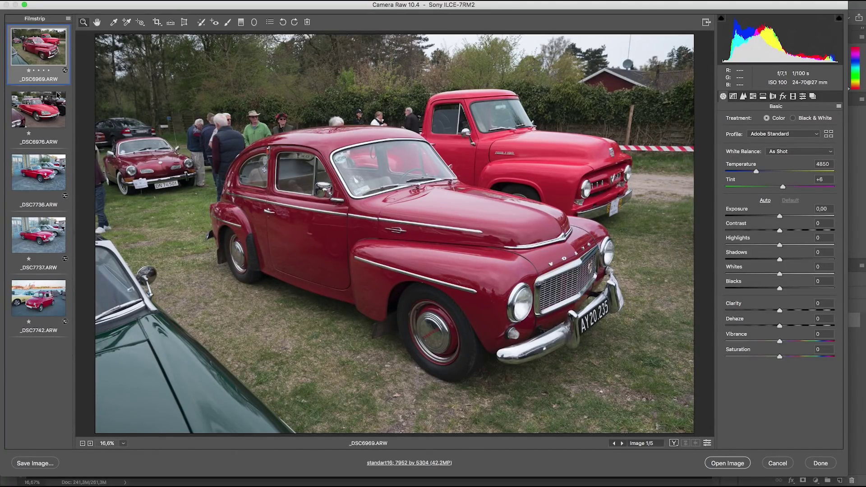
Step: Select all five raws in the Filmstrip and open them as Photoshop documents
click(70, 20)
click(75, 24)
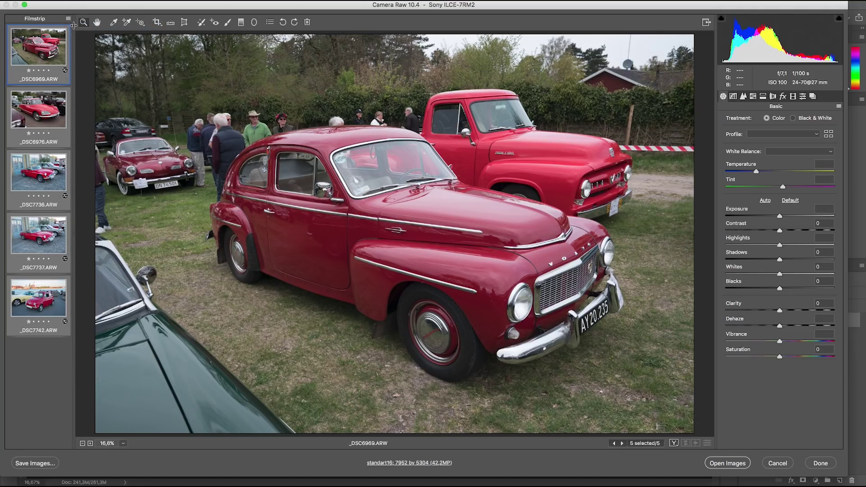
click(731, 463)
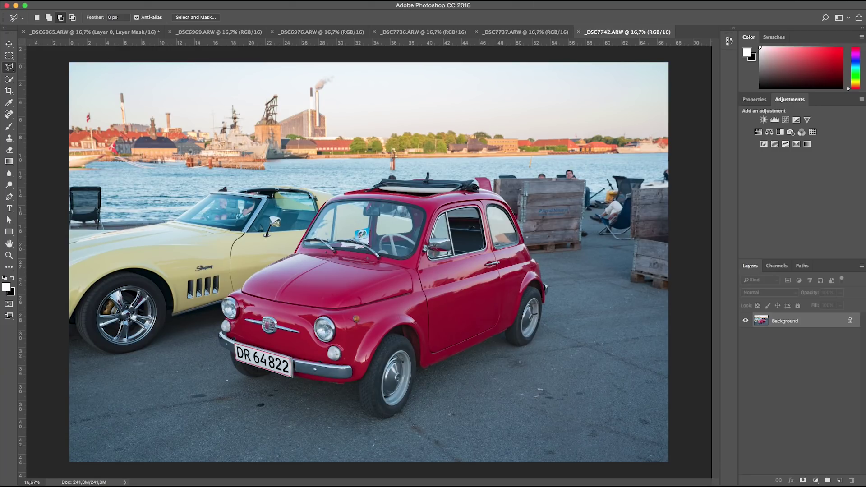
Step: Flip the Fiat photo's canvas horizontally
click(50, 0)
mouse_move(63, 48)
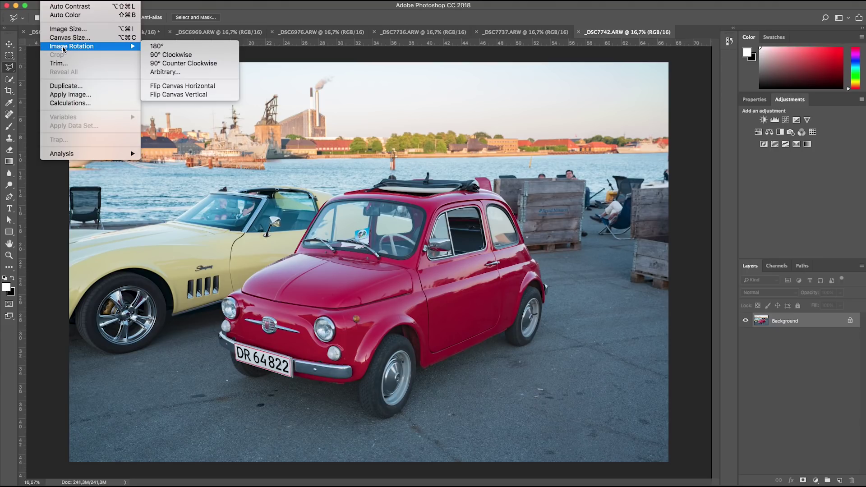
click(177, 86)
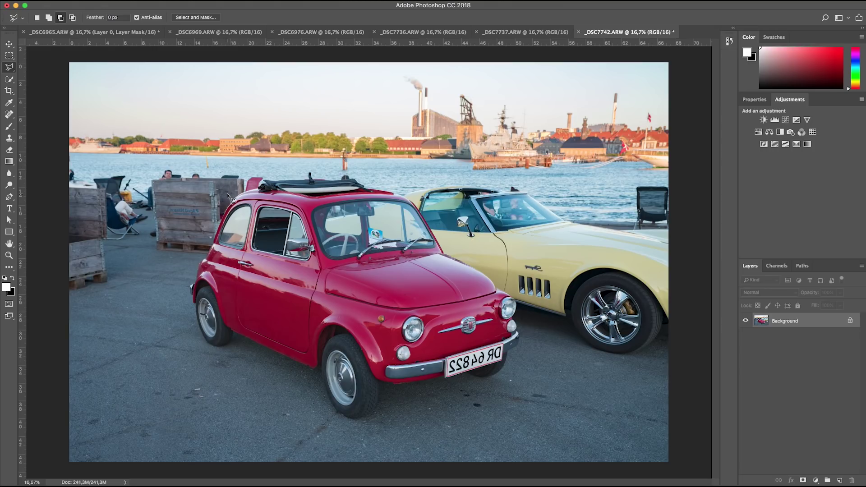
Step: Trace the Fiat with the Polygonal Lasso and add a layer mask hiding its background
click(194, 261)
click(188, 286)
click(188, 306)
click(204, 344)
click(227, 352)
click(235, 338)
click(319, 378)
click(329, 411)
click(356, 424)
click(381, 419)
click(385, 387)
click(466, 376)
click(491, 382)
click(522, 340)
click(517, 299)
click(446, 248)
click(423, 205)
click(396, 190)
click(361, 173)
click(311, 170)
click(266, 177)
click(239, 184)
click(228, 196)
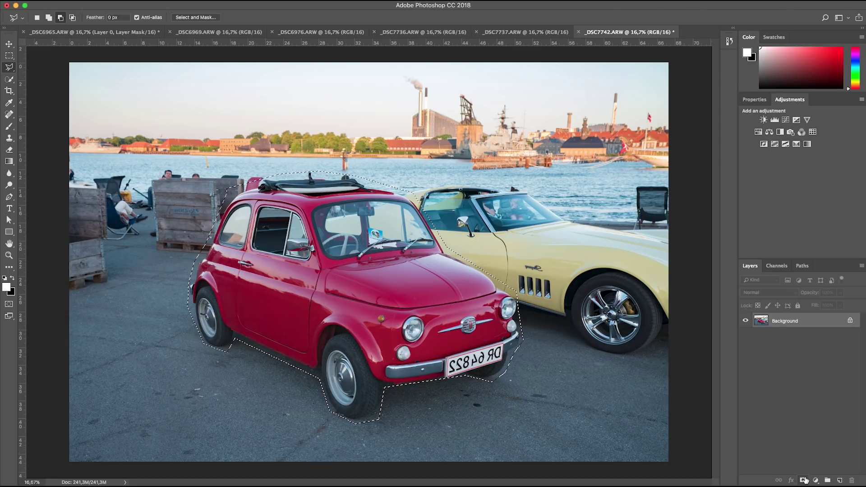
click(803, 480)
Step: In _DSC7737, outline the MG and mask away its background
click(486, 31)
click(533, 232)
click(398, 211)
click(377, 180)
click(303, 187)
click(224, 207)
click(163, 277)
click(189, 314)
click(231, 308)
click(345, 332)
click(359, 363)
click(431, 344)
click(544, 312)
click(533, 232)
click(803, 480)
Step: In _DSC6976, outline the Citroën and mask away its background
click(413, 173)
click(386, 133)
click(303, 129)
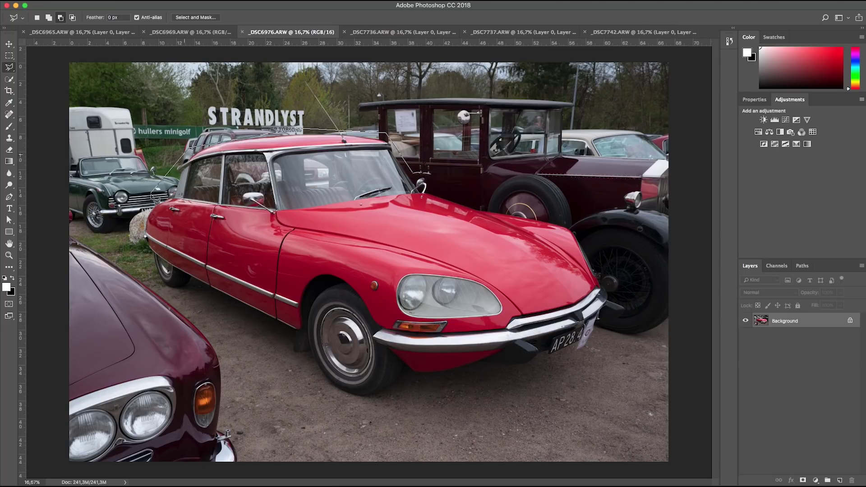
click(189, 148)
click(165, 195)
click(139, 239)
click(158, 289)
click(291, 341)
Step: In _DSC6969, outline the Volvo and mask away its background
click(307, 362)
click(360, 399)
click(539, 372)
click(605, 295)
click(412, 173)
click(803, 480)
click(190, 32)
click(212, 312)
click(347, 356)
click(438, 420)
click(512, 396)
click(607, 313)
click(550, 241)
click(433, 200)
click(803, 480)
Step: Bring the two-star _DSC1351 sunset road photo in from Bridge alongside the car cutouts
key(super+Tab)
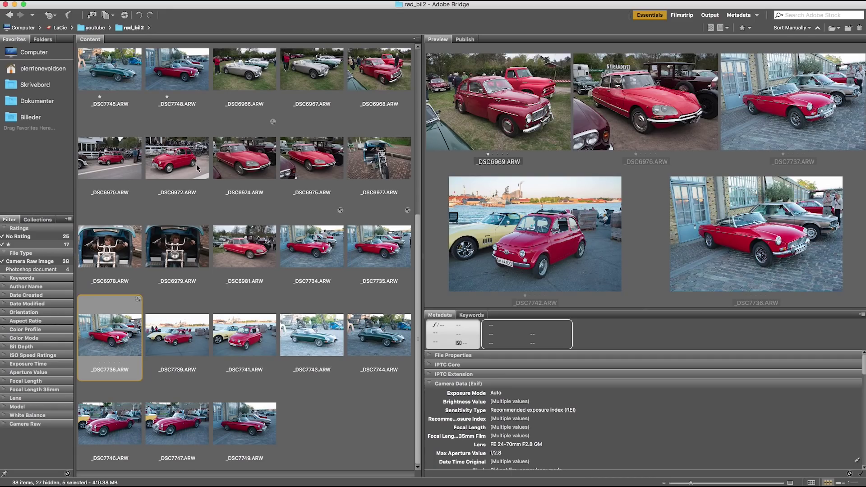
click(10, 15)
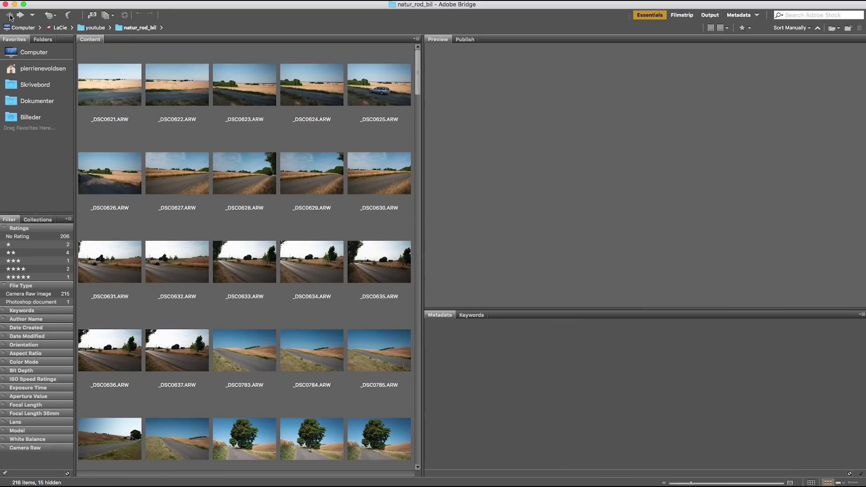
click(8, 253)
click(171, 88)
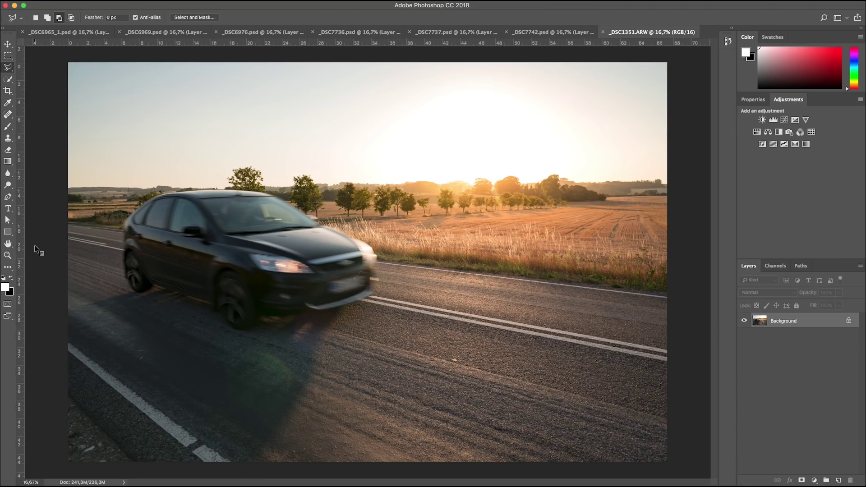
key(ctrl+Tab)
key(ctrl+Tab)
key(ctrl+Tab)
key(ctrl+Tab)
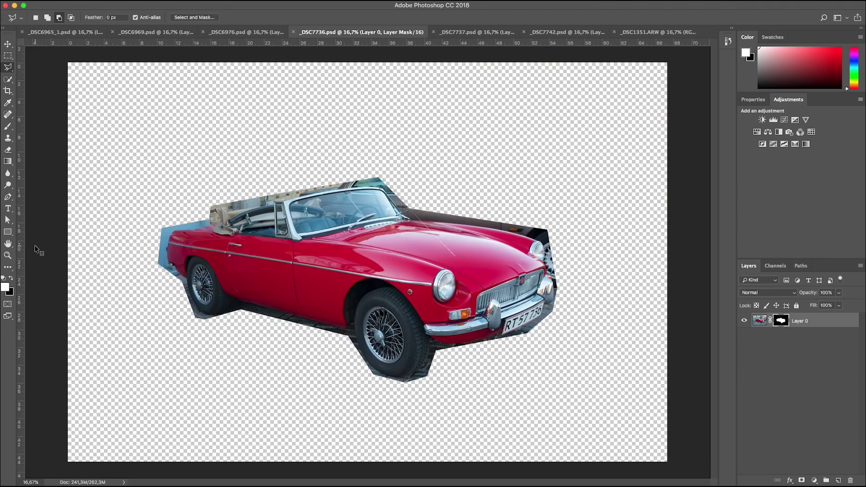
key(ctrl+Tab)
key(ctrl+Tab)
key(ctrl+Tab)
key(ctrl+Tab)
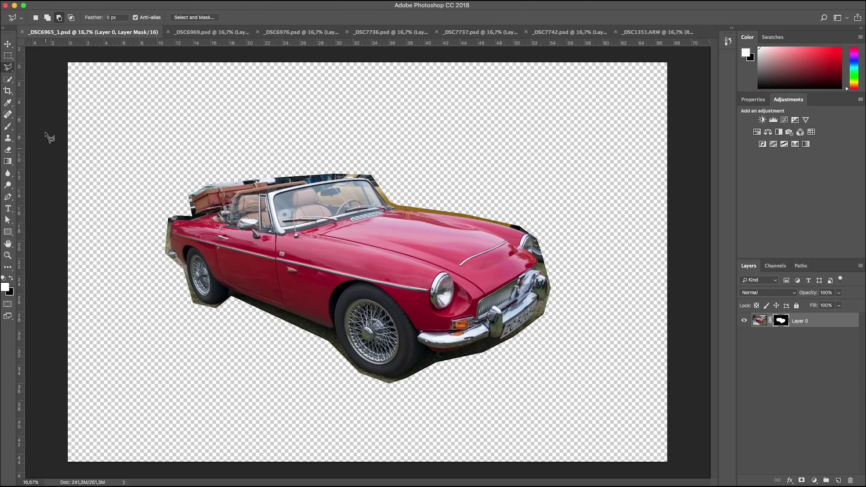
Step: Run Load Files into Stack with all open files added as layers
click(61, 0)
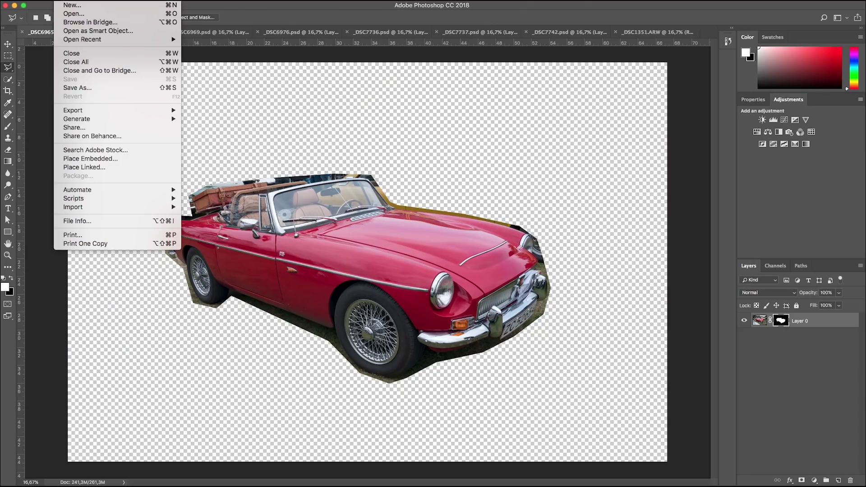
mouse_move(77, 199)
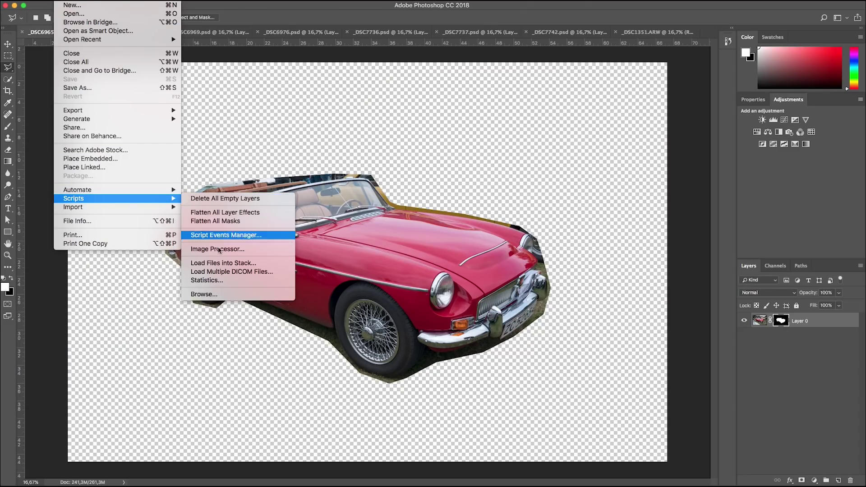
click(211, 267)
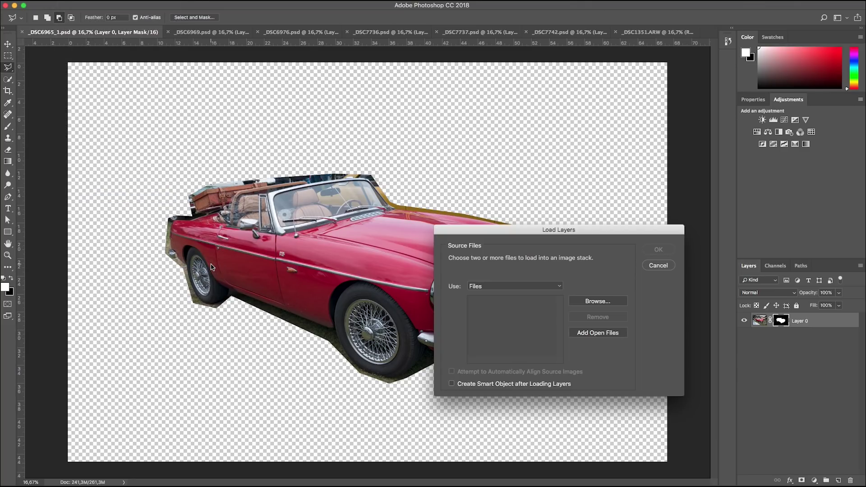
click(586, 333)
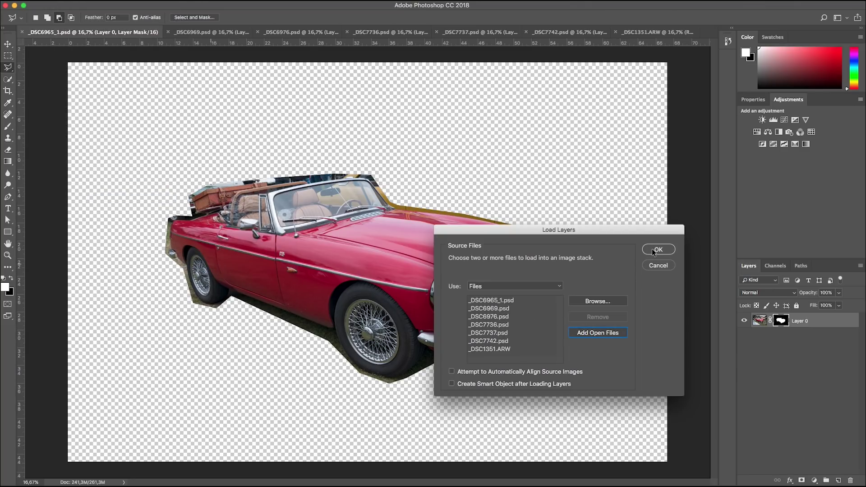
click(657, 249)
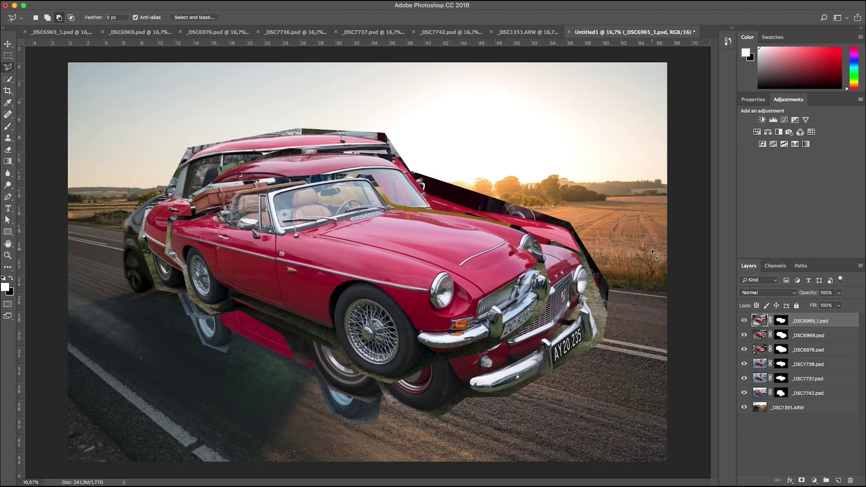
Step: Solo the road background and move the _DSC7742 Fiat left and down onto the road
alt+click(744, 408)
click(744, 392)
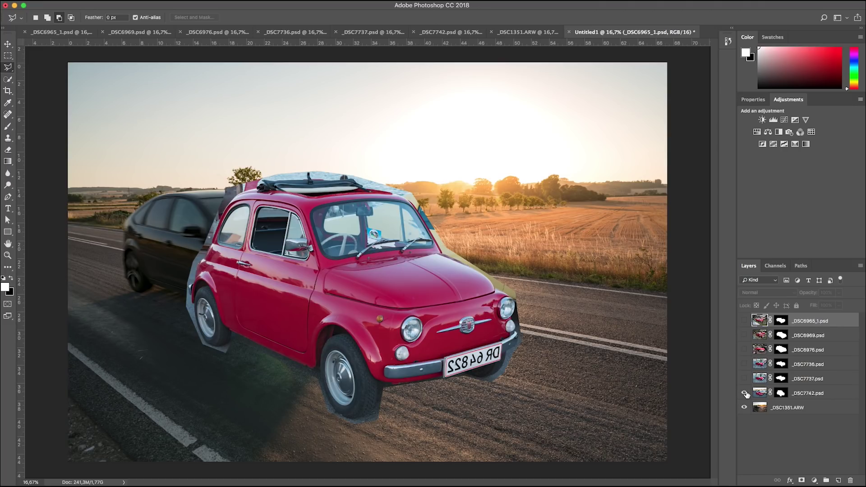
key(v)
drag(334, 297, 243, 322)
Step: Swap to the _DSC7737 convertible, move it onto the road and rotate it about 6 degrees
click(760, 380)
click(744, 379)
click(744, 393)
drag(355, 265, 283, 324)
key(super+t)
drag(626, 109, 626, 137)
key(Return)
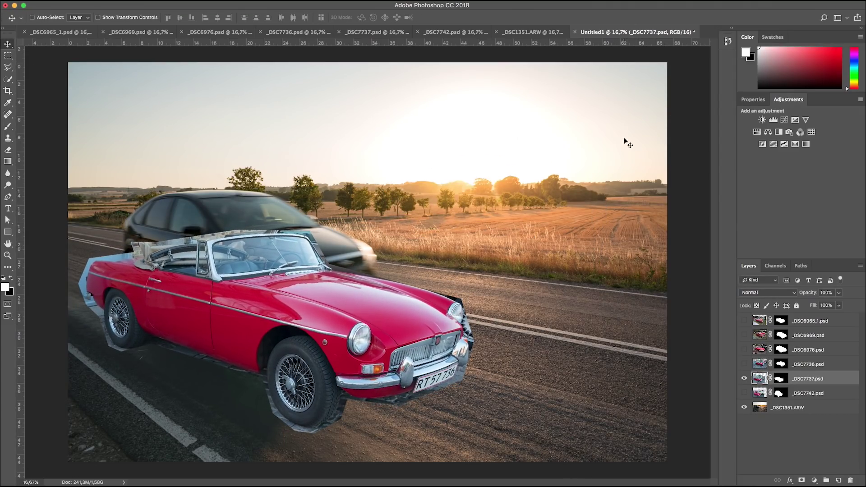
Step: Try moving, rotating and scaling the _DSC7736 car on the road, then cancel the transform
click(744, 378)
click(760, 365)
click(743, 364)
drag(375, 262, 307, 312)
key(super+t)
drag(616, 93, 658, 115)
drag(293, 290, 280, 298)
drag(603, 152, 621, 143)
key(Escape)
Step: Swap to the _DSC6976 car, move it onto the road and scale it to fit
click(744, 364)
click(744, 349)
click(760, 350)
drag(388, 246, 323, 323)
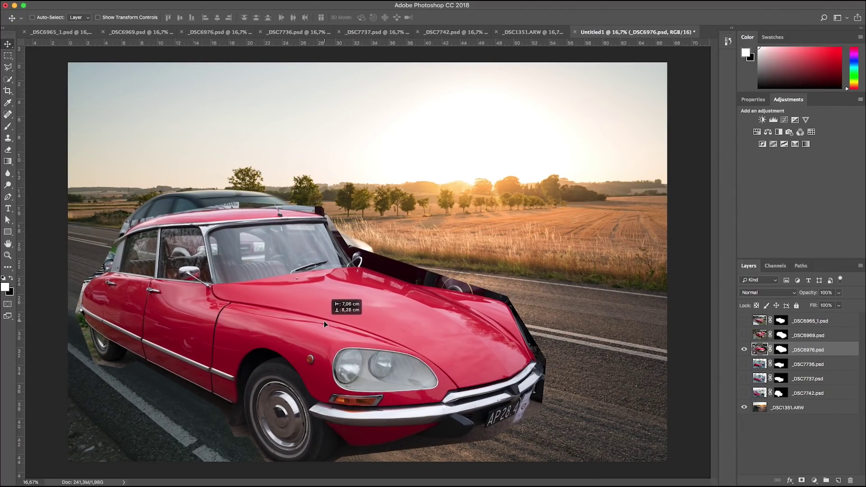
key(super+t)
drag(603, 137, 583, 157)
key(Return)
click(744, 350)
Step: Show the _DSC6969 Volvo, move it onto the road and rotate it about 4 degrees
click(744, 335)
drag(370, 251, 264, 292)
key(ctrl+t)
drag(573, 120, 565, 154)
drag(298, 280, 289, 287)
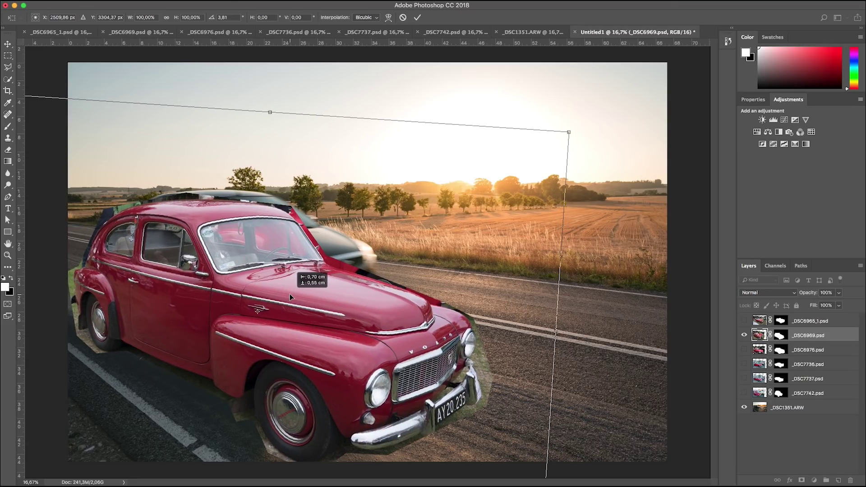
key(Return)
Step: Swap to the _DSC6965_1 MG, move it down-left onto the road and rotate it about 4.6 degrees
click(744, 321)
click(744, 336)
super+click(350, 255)
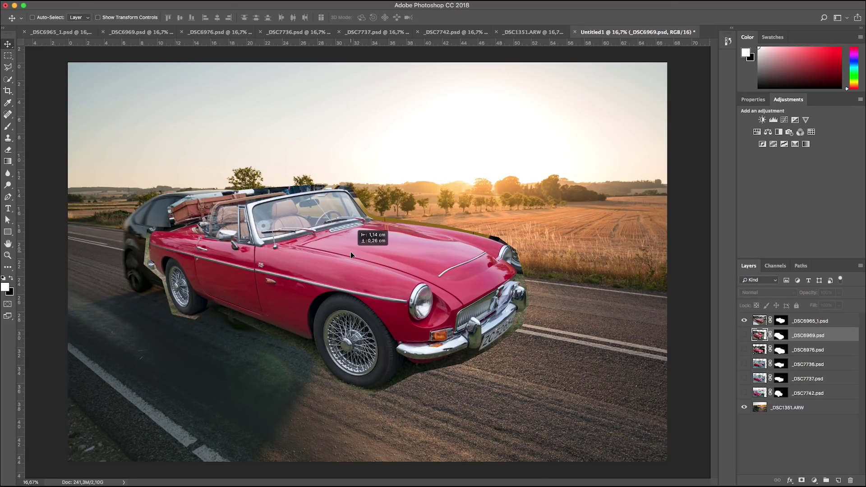
drag(340, 268, 280, 317)
key(ctrl+t)
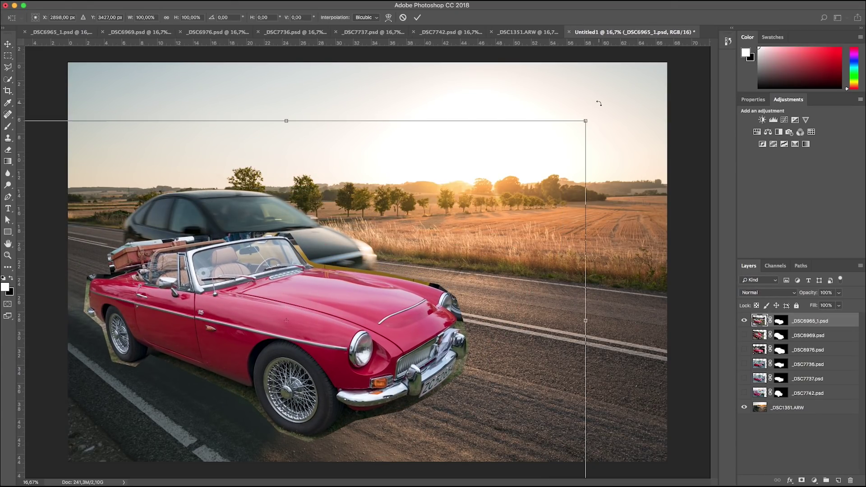
drag(589, 119, 597, 152)
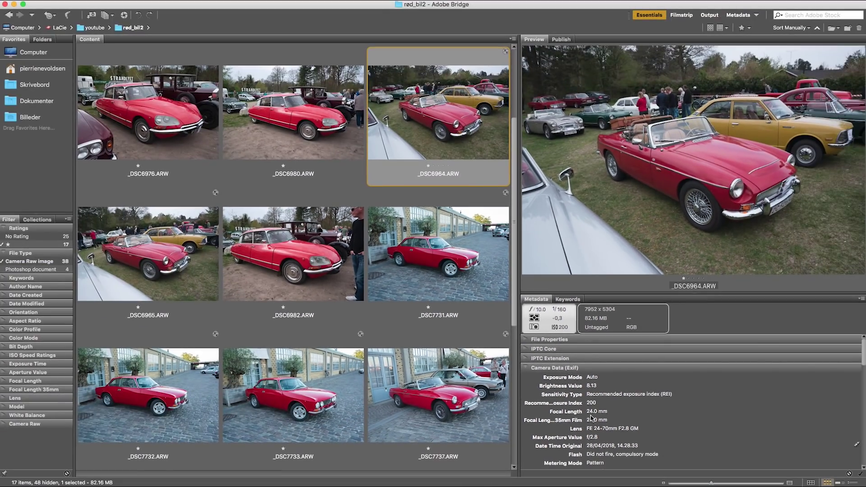
Step: Select the _DSC6965.ARW red convertible thumbnail in Bridge's Content panel
key(Right)
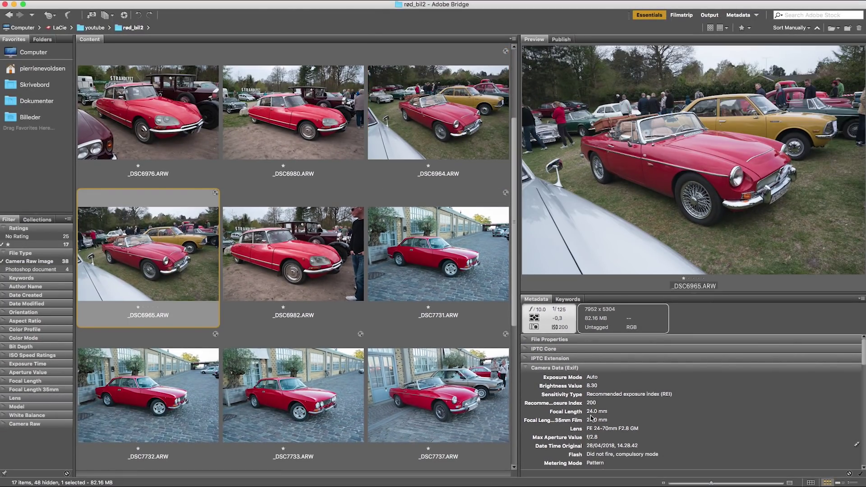
Step: In Camera Raw set Highlights -40, Shadows +39, Blacks -18, Whites +21, Dehaze +6, Vibrance +10, then open in Photoshop
double_click(159, 277)
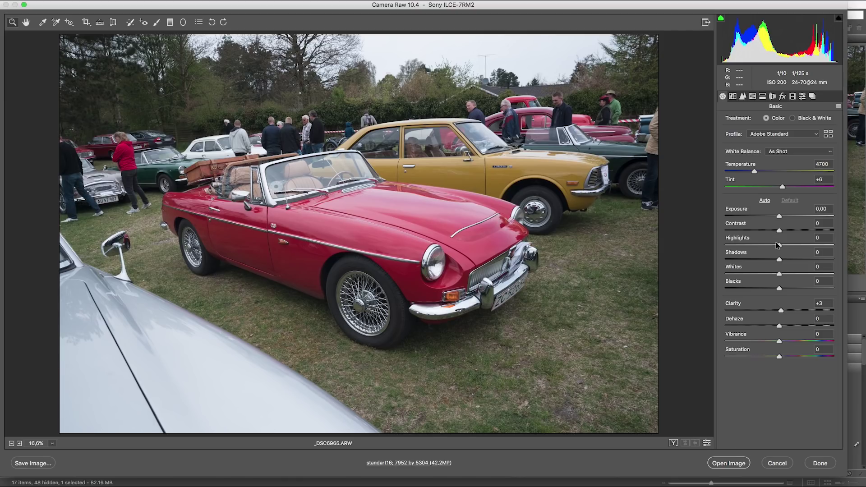
drag(779, 246, 801, 258)
drag(780, 288, 790, 274)
drag(778, 326, 784, 341)
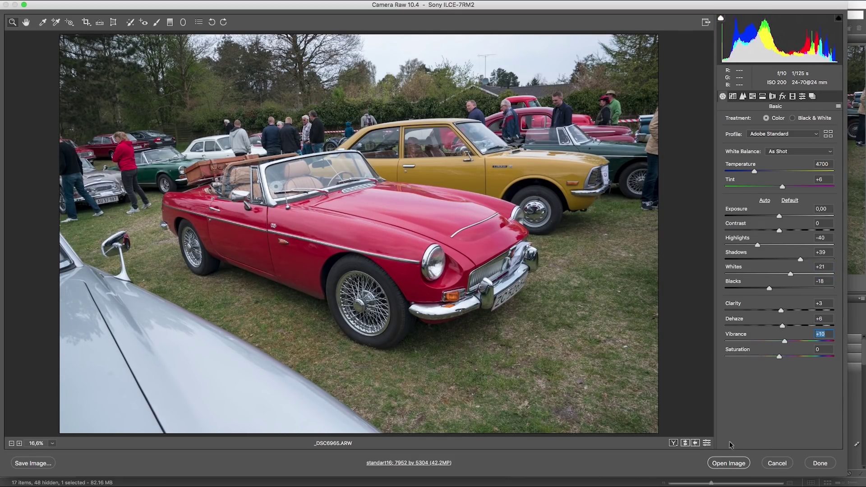
click(727, 463)
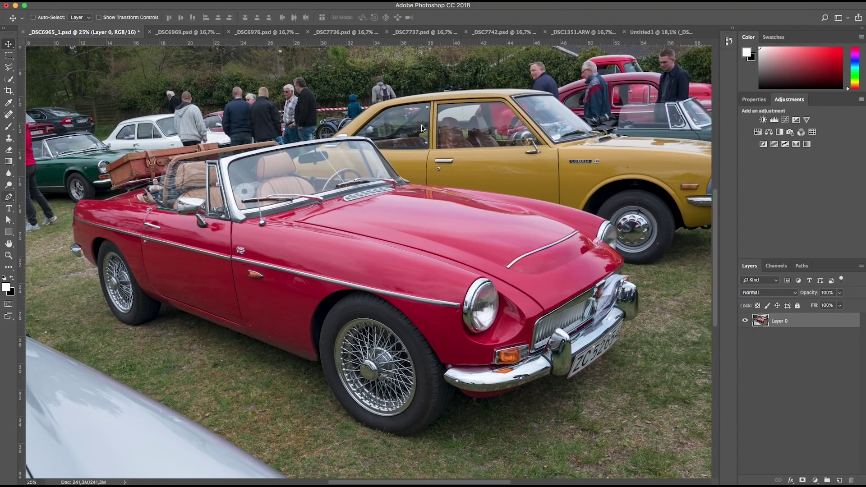
Step: With the Pen tool, start the car outline along the hood and windscreen top
key(p)
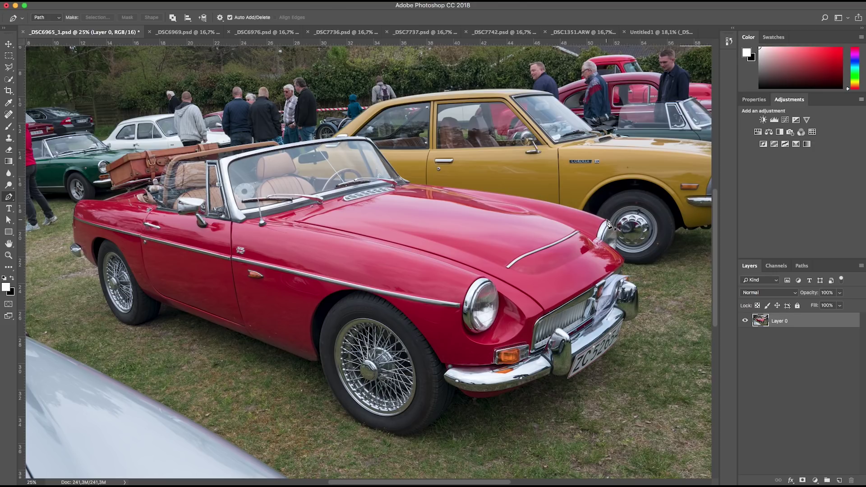
click(586, 211)
click(413, 184)
key(super+plus)
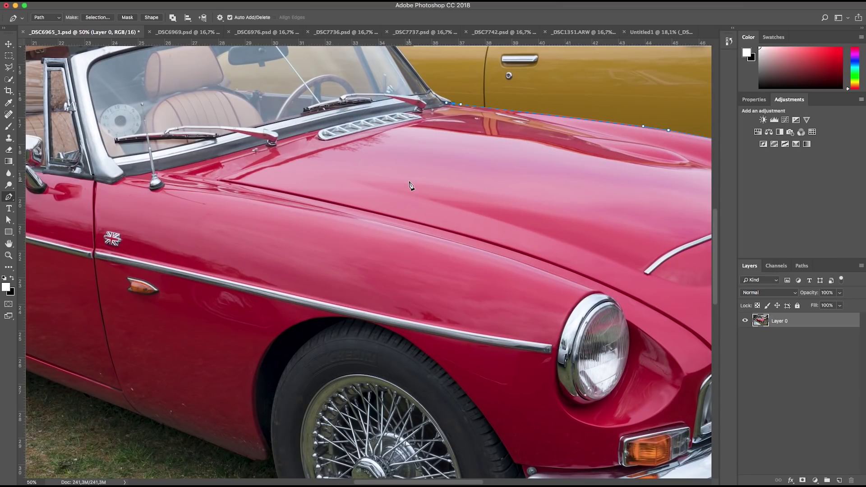
scroll(410, 184, up, 10)
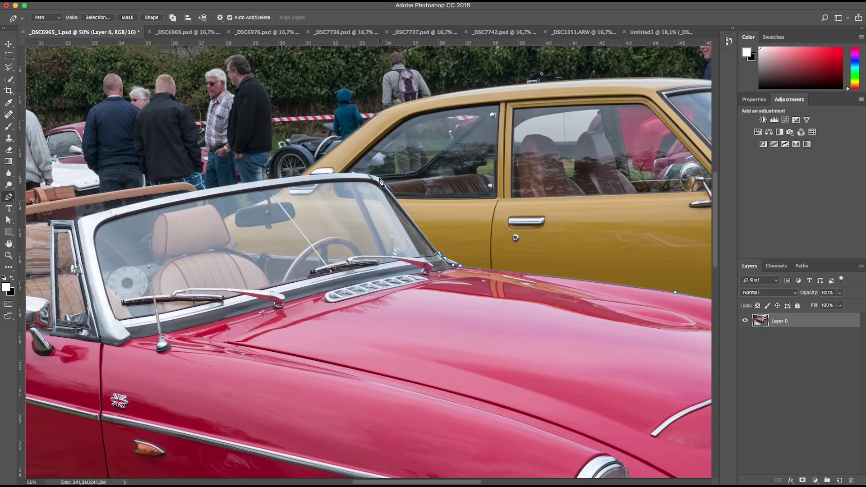
drag(310, 176, 298, 176)
drag(198, 190, 182, 192)
key(super+plus)
drag(69, 200, 466, 258)
Step: Continue the outline around the suitcase, luggage rack, rear body, rear wing and bumper
click(366, 230)
drag(181, 250, 162, 253)
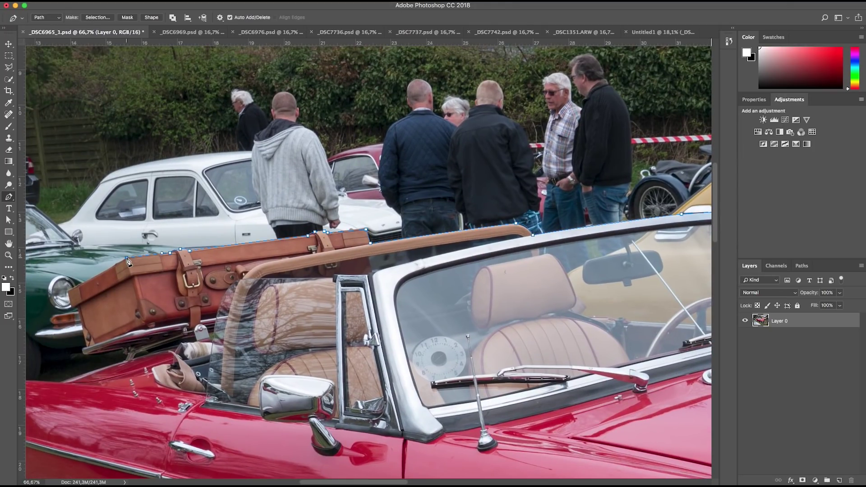
click(68, 291)
click(71, 308)
click(78, 307)
click(87, 347)
click(88, 355)
click(123, 349)
click(128, 356)
drag(61, 382, 202, 348)
drag(153, 363, 145, 366)
drag(132, 406, 121, 243)
drag(125, 277, 119, 281)
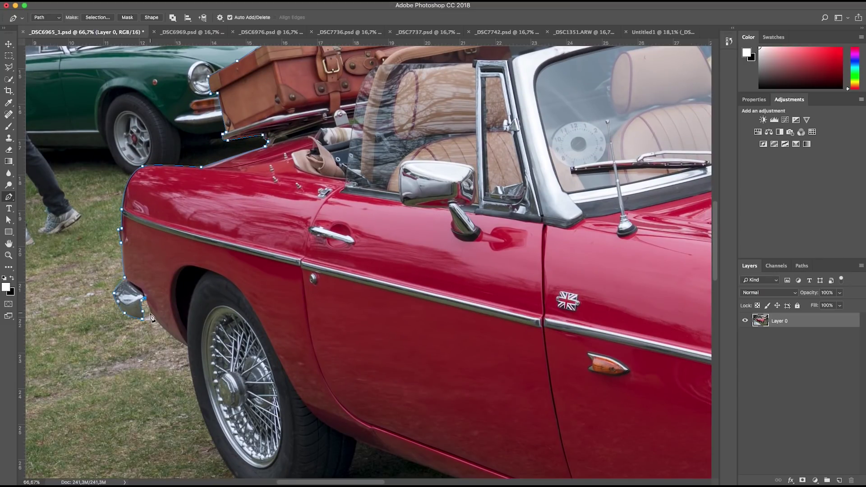
Step: Curve the path around the rear tyre, along the sill, around the front tyre and under the bumper
click(187, 362)
drag(211, 430, 216, 277)
drag(253, 329, 275, 336)
drag(334, 315, 343, 312)
drag(526, 345, 212, 253)
drag(415, 331, 419, 334)
click(430, 333)
drag(482, 429, 375, 235)
drag(530, 303, 545, 299)
drag(617, 257, 650, 224)
click(667, 172)
Step: Trace the front bumper, number plate, bumper guard, grille and front wing, then check the whole outline
drag(689, 190, 322, 218)
click(552, 165)
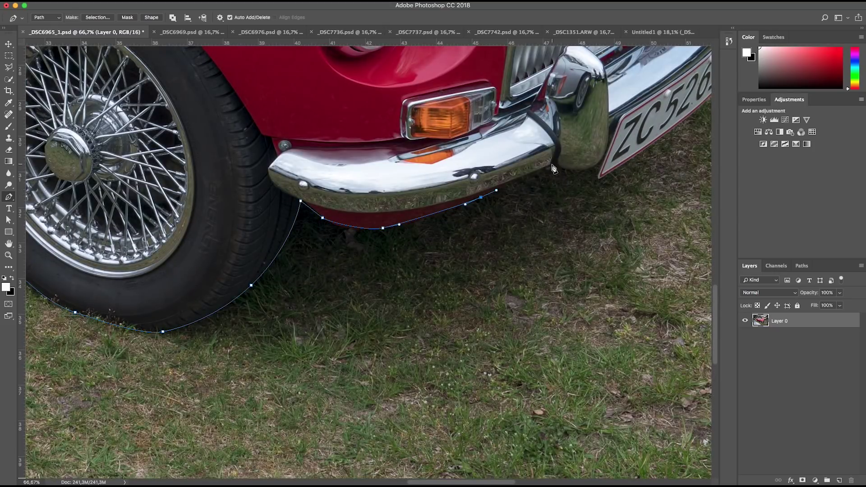
click(615, 132)
click(598, 179)
drag(710, 91, 446, 266)
click(465, 254)
drag(519, 182, 521, 171)
click(515, 115)
drag(482, 57, 521, 206)
drag(523, 188, 521, 184)
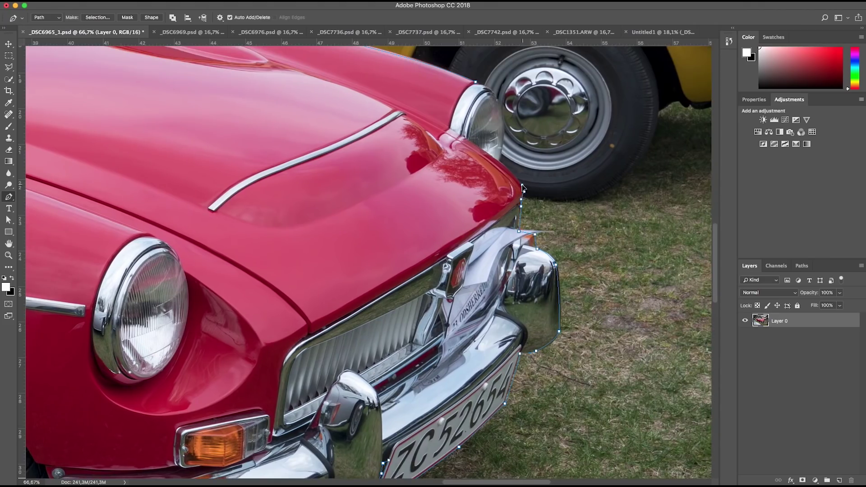
key(super+minus)
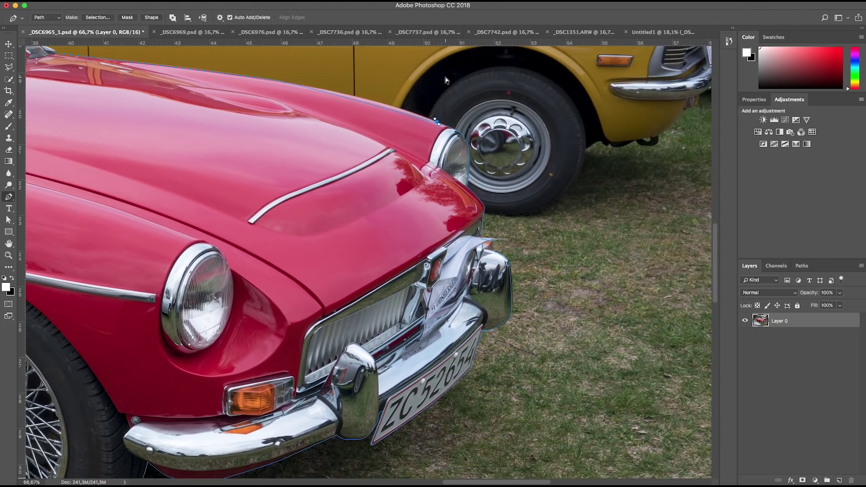
key(super+minus)
key(super+minus)
key(super+minus)
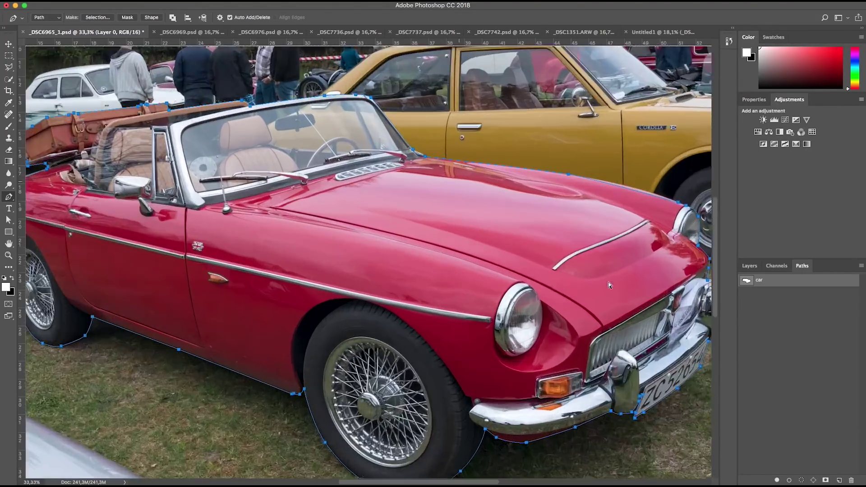
Step: Begin a path for the windscreen gap along the dashboard from the steering wheel to the seat
key(super+plus)
drag(376, 170, 519, 386)
key(super+plus)
key(super+plus)
click(537, 359)
click(513, 358)
click(517, 334)
click(505, 345)
click(493, 357)
click(438, 355)
click(432, 351)
click(427, 348)
click(423, 348)
click(420, 351)
click(376, 347)
click(364, 345)
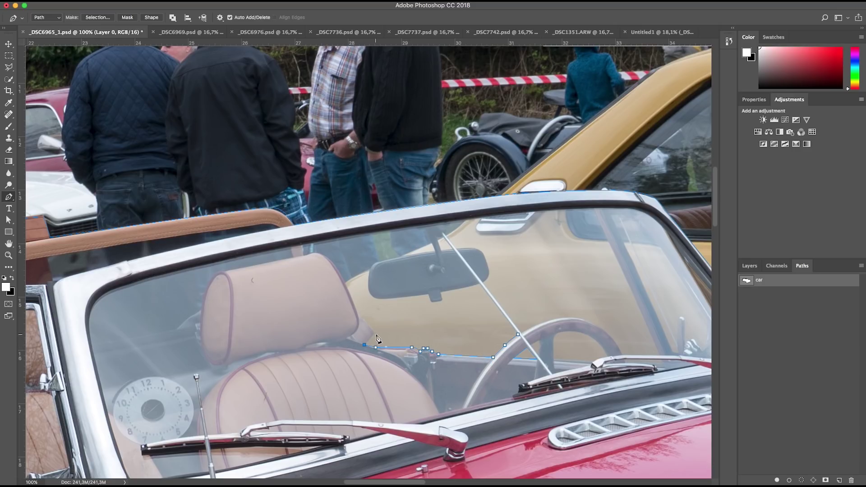
Step: Continue the windscreen-gap path up around the headrest and the rear-view mirror
click(374, 334)
click(358, 315)
click(339, 273)
click(322, 254)
click(312, 252)
click(306, 255)
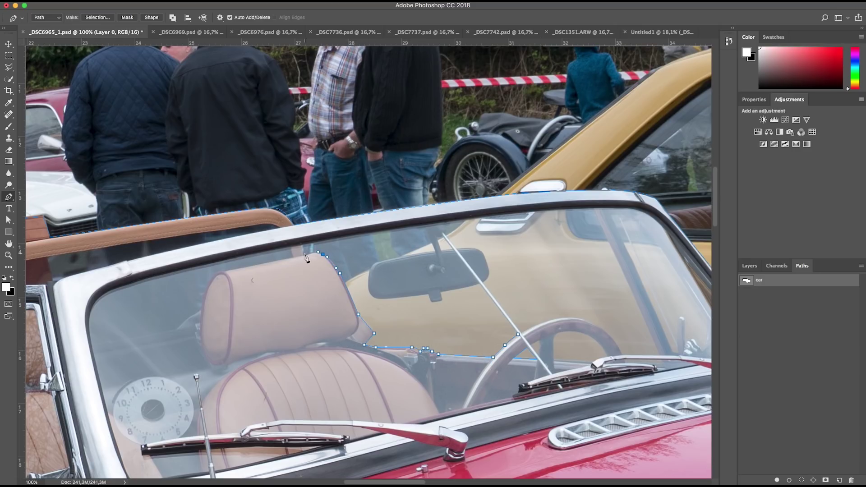
click(433, 249)
click(379, 261)
click(370, 265)
click(369, 271)
click(368, 277)
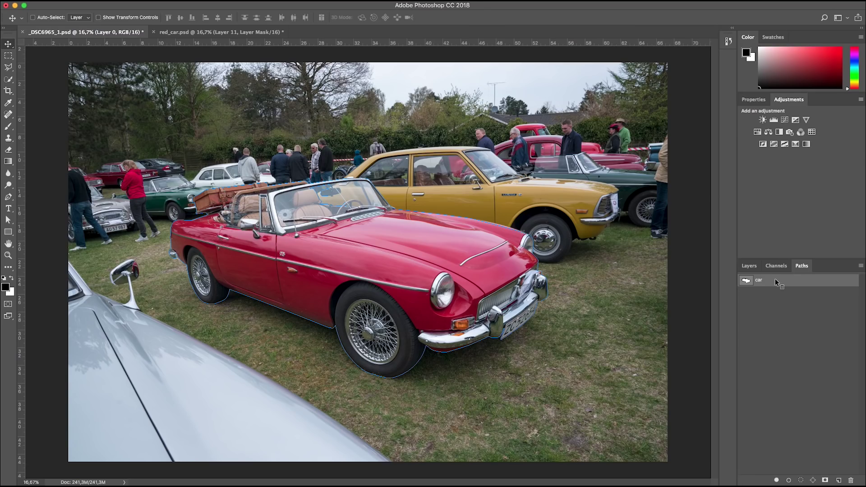
Step: Turn the car path into a 1-pixel-feathered selection and mask out the background around the car
right_click(775, 279)
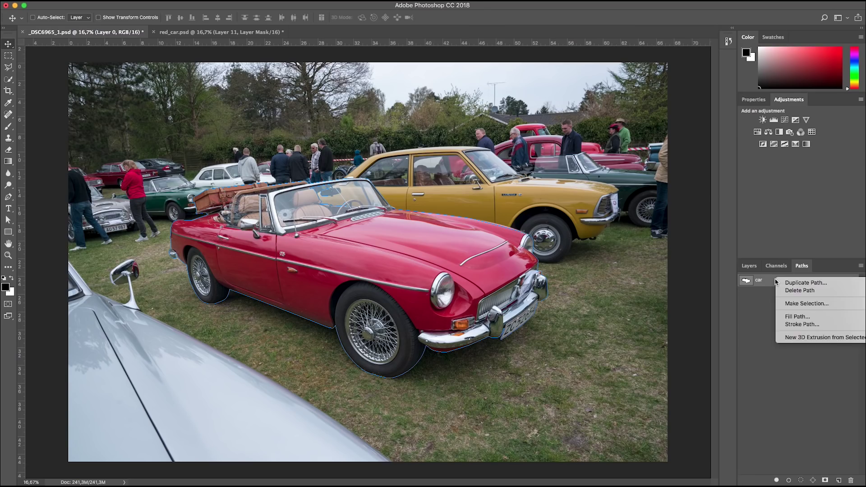
click(787, 305)
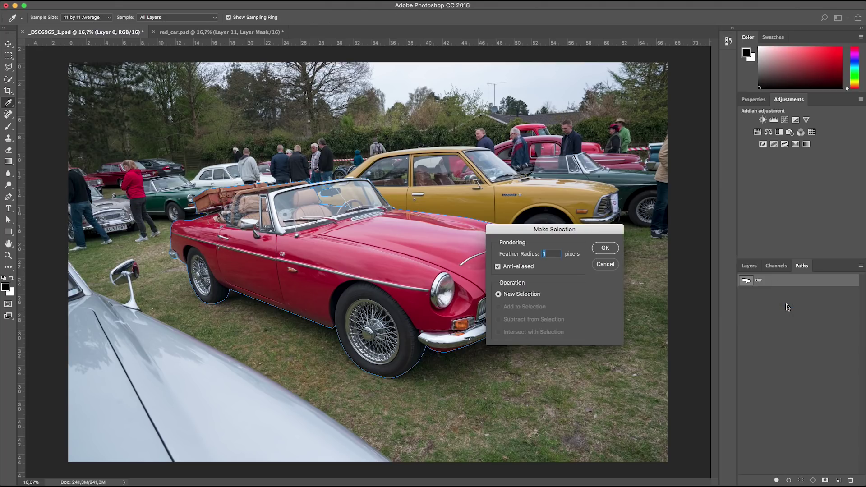
key(Return)
key(v)
click(748, 265)
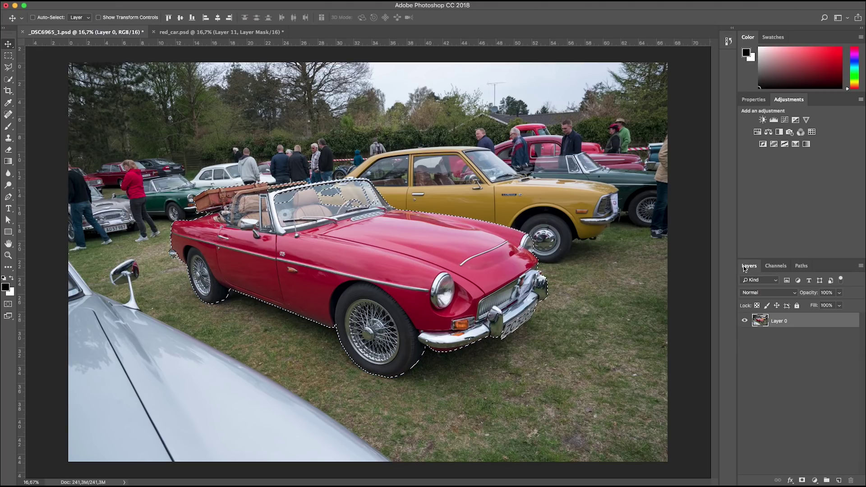
click(802, 479)
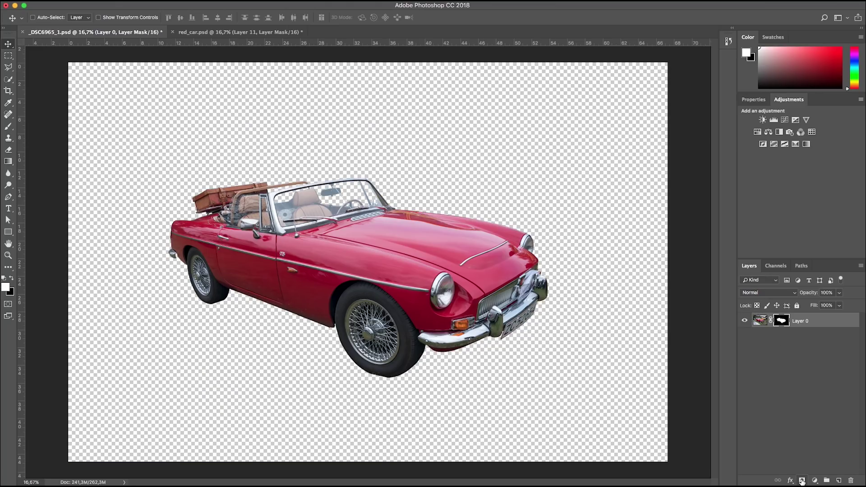
Step: Add a pure white solid colour fill layer and move it beneath the car layer
click(125, 2)
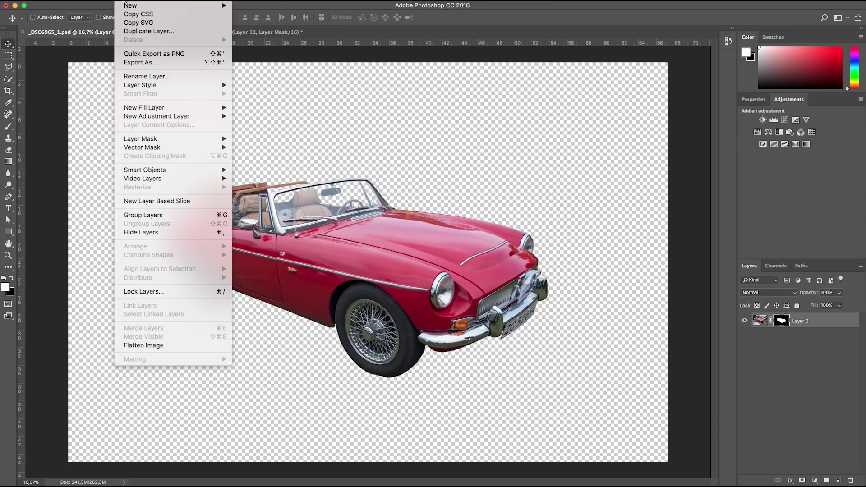
mouse_move(152, 109)
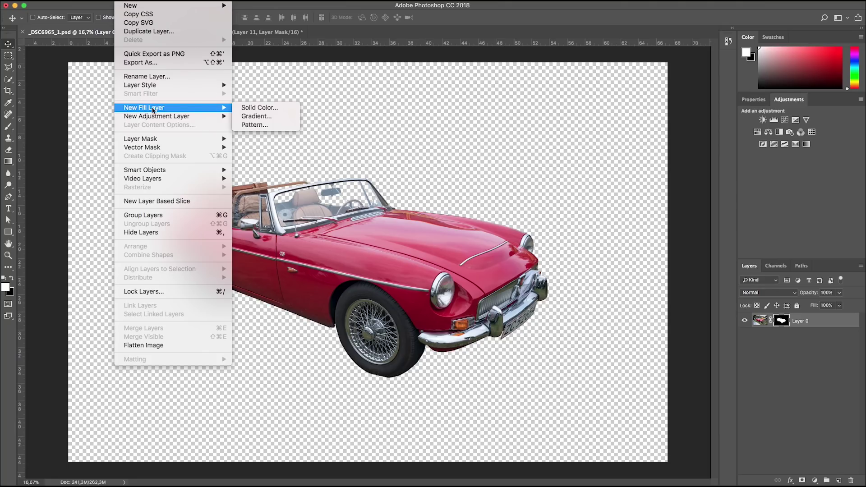
click(265, 109)
key(Return)
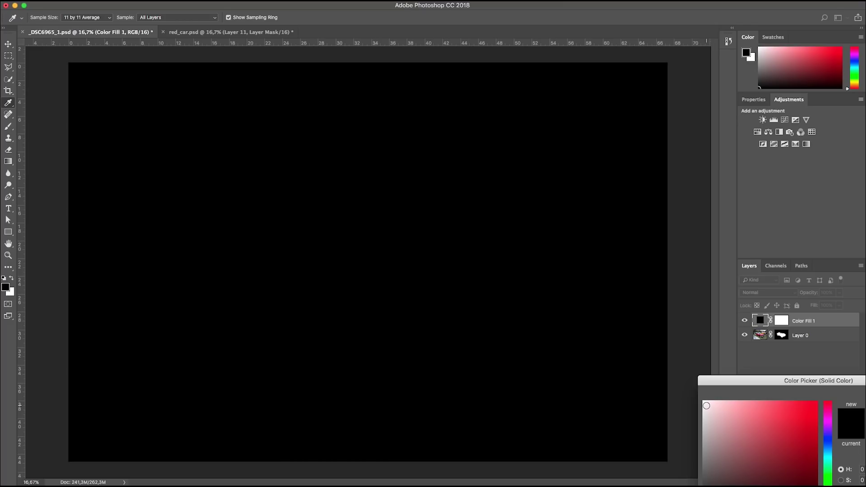
drag(707, 405, 699, 397)
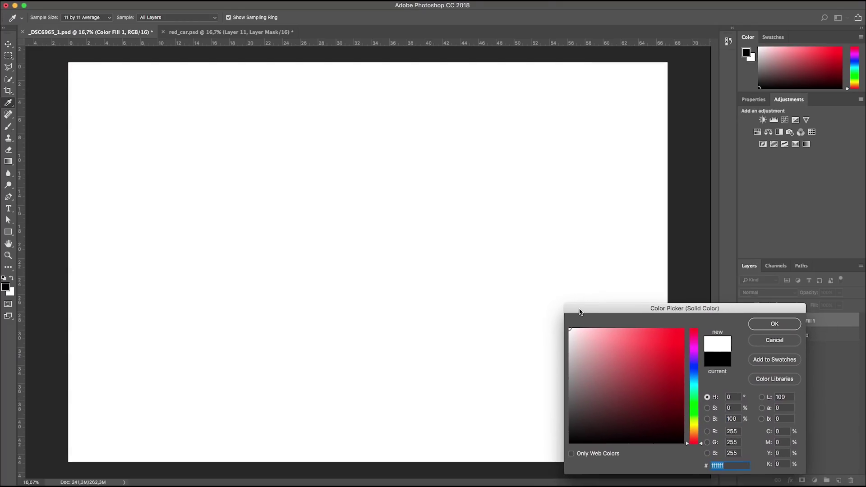
click(758, 319)
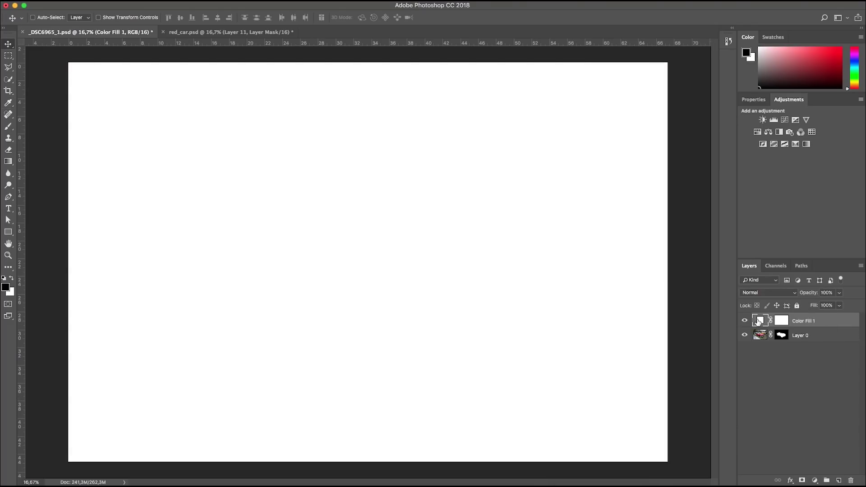
drag(797, 322, 797, 349)
key(super+plus)
Step: On the car layer, outline a section of the grille with the Polygonal Lasso
click(759, 321)
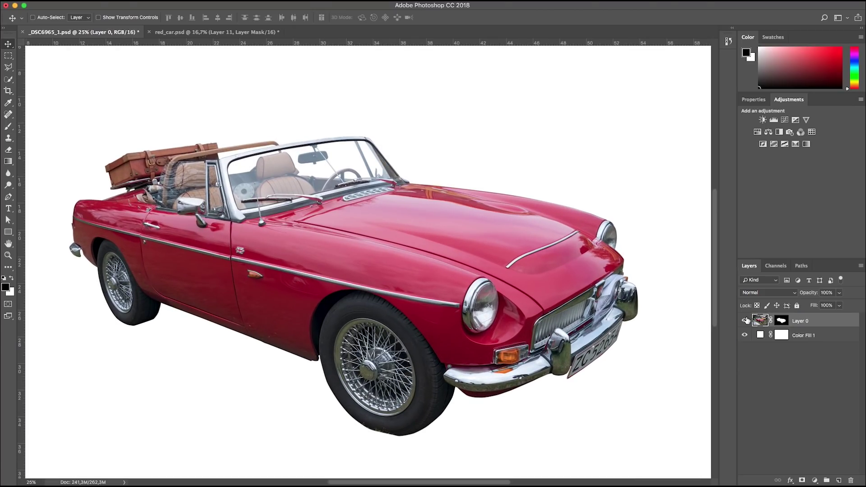
scroll(605, 298, up, 2)
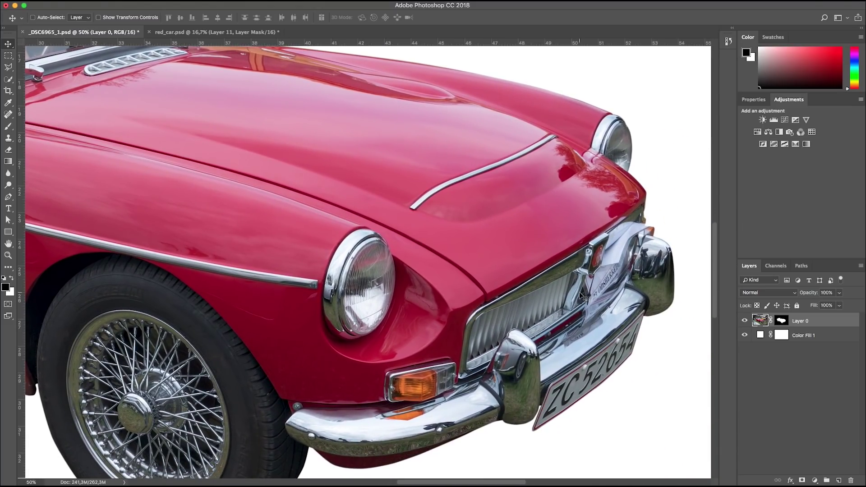
key(l)
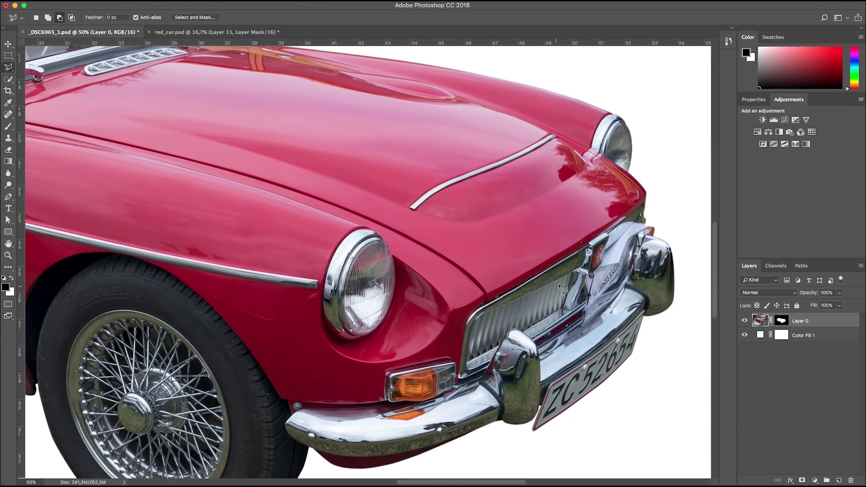
click(572, 279)
click(564, 312)
click(509, 332)
click(471, 357)
click(478, 318)
click(572, 278)
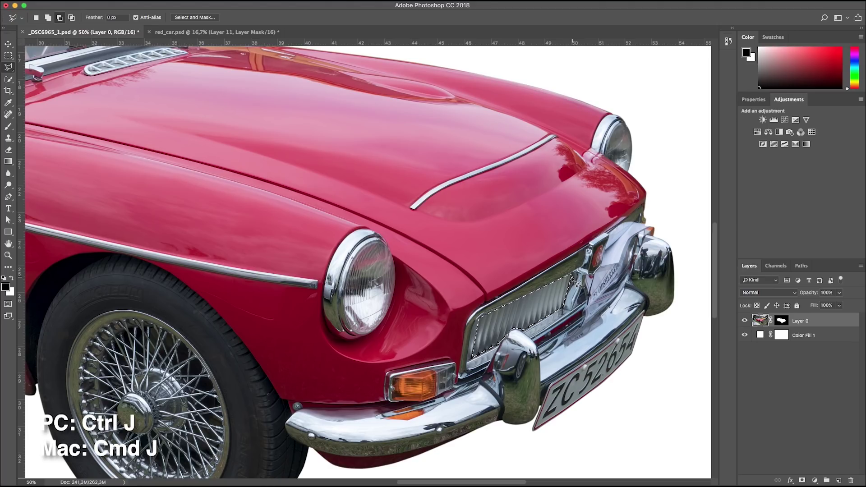
Step: Copy the grille section to a new layer, then move and distort it over the badge
key(super+j)
key(v)
drag(573, 280, 643, 236)
key(super+t)
drag(676, 211, 659, 190)
mouse_move(610, 243)
mouse_down()
mouse_move(621, 261)
mouse_move(612, 256)
mouse_up()
drag(661, 204, 656, 210)
key(Return)
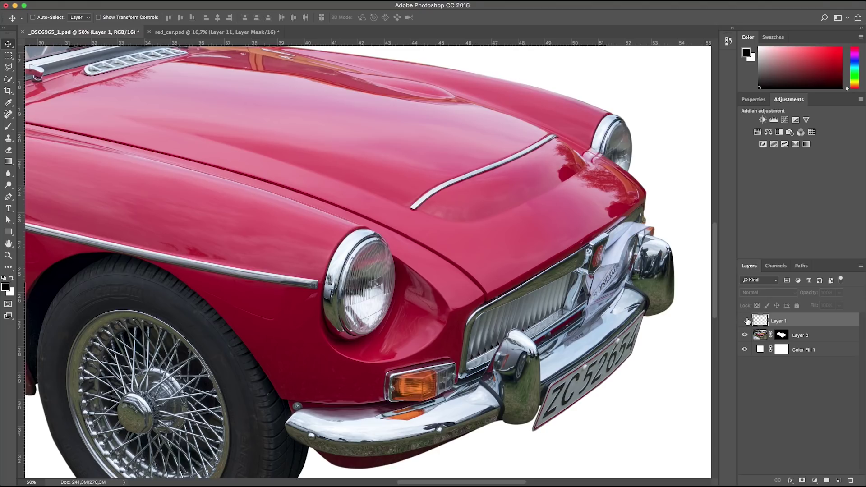
Step: Lasso the badge area and mask the grille copy layer to that selection
click(745, 320)
key(super+plus)
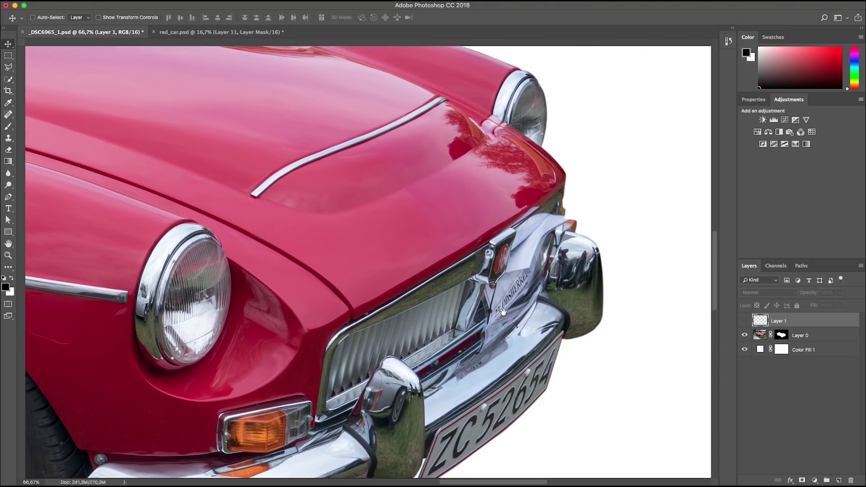
key(l)
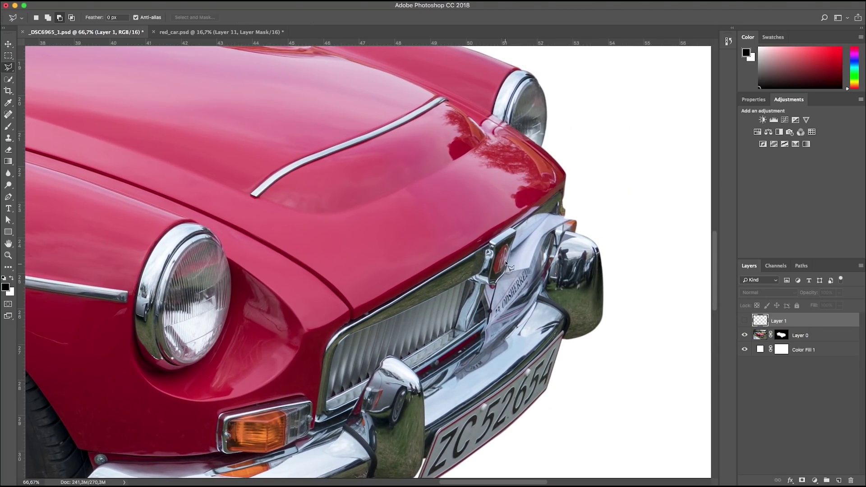
click(507, 253)
click(492, 285)
click(476, 315)
click(546, 265)
click(550, 213)
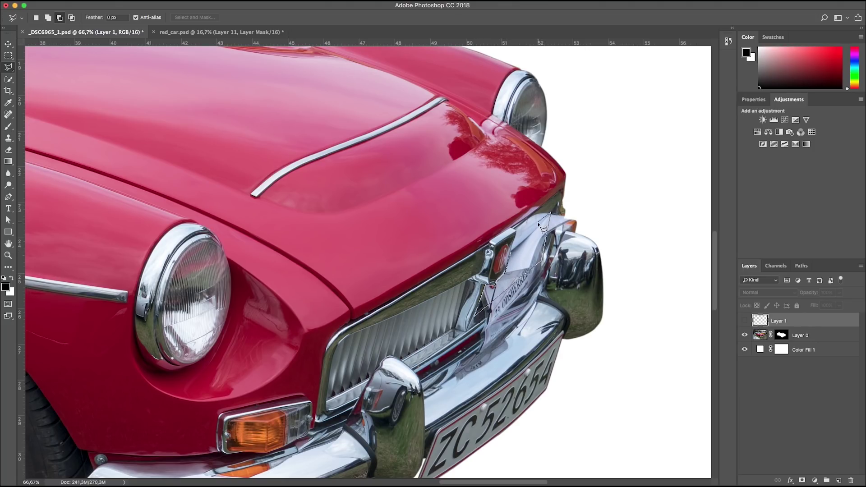
click(507, 254)
click(745, 320)
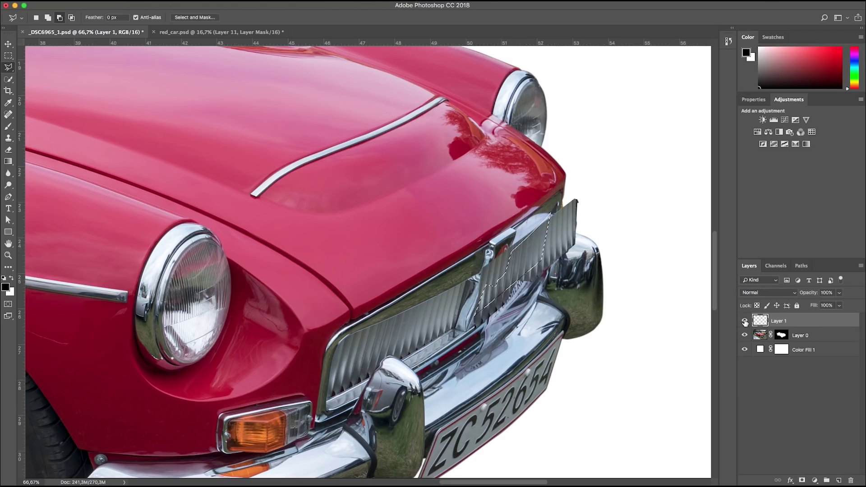
click(802, 480)
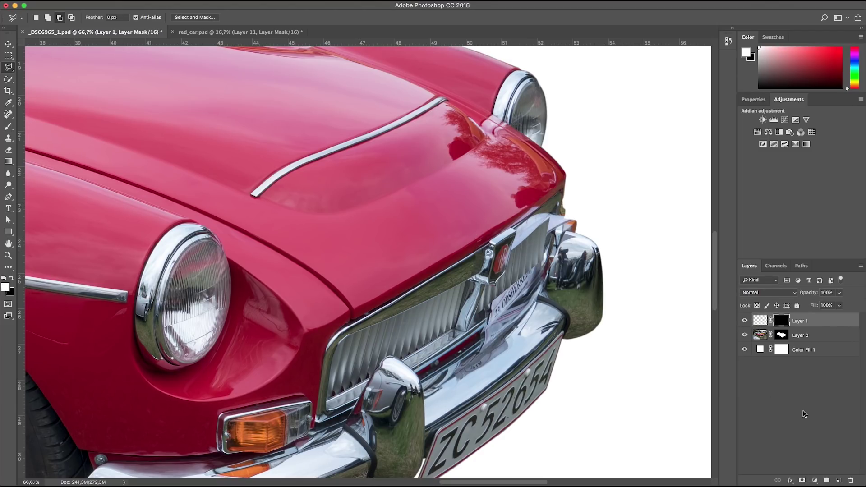
Step: Free Transform Layer 1's pixels, narrowing and pinching its corners to fit the badge
click(763, 321)
key(super+t)
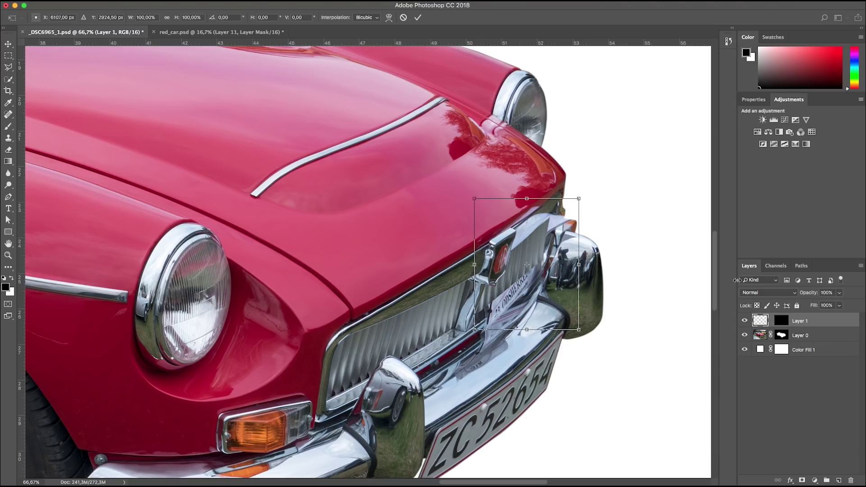
drag(579, 265, 566, 265)
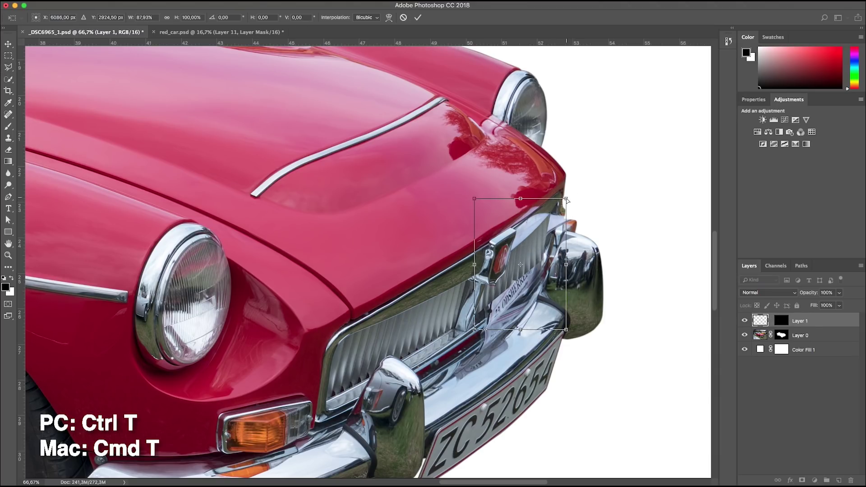
drag(566, 199, 563, 206)
drag(474, 199, 479, 213)
drag(566, 329, 555, 336)
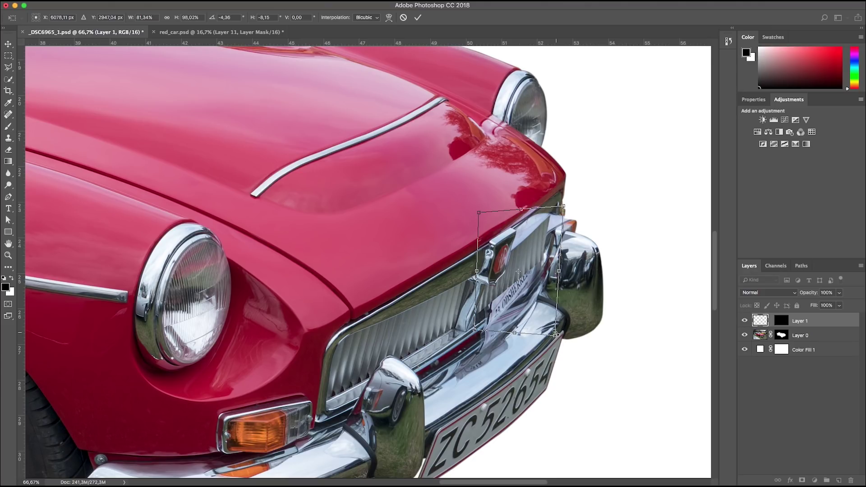
click(418, 17)
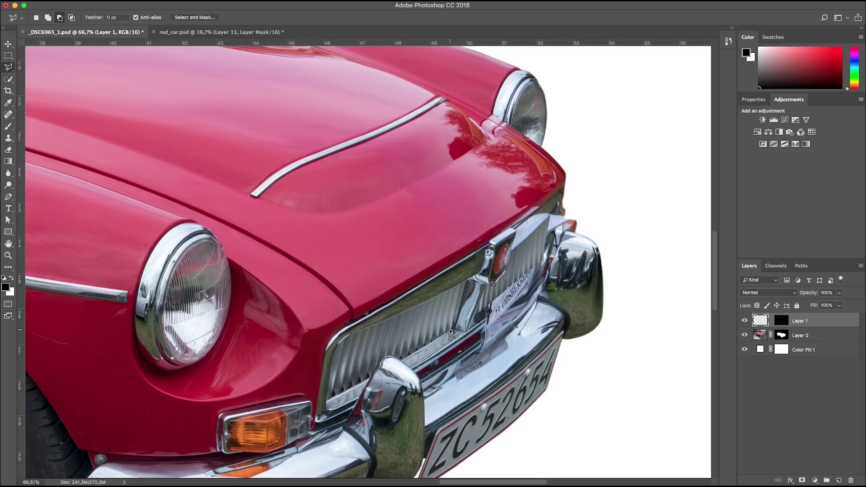
Step: Lasso another grille piece near the bumper and copy it to a new top layer
click(453, 331)
click(403, 361)
click(416, 372)
click(468, 343)
click(760, 334)
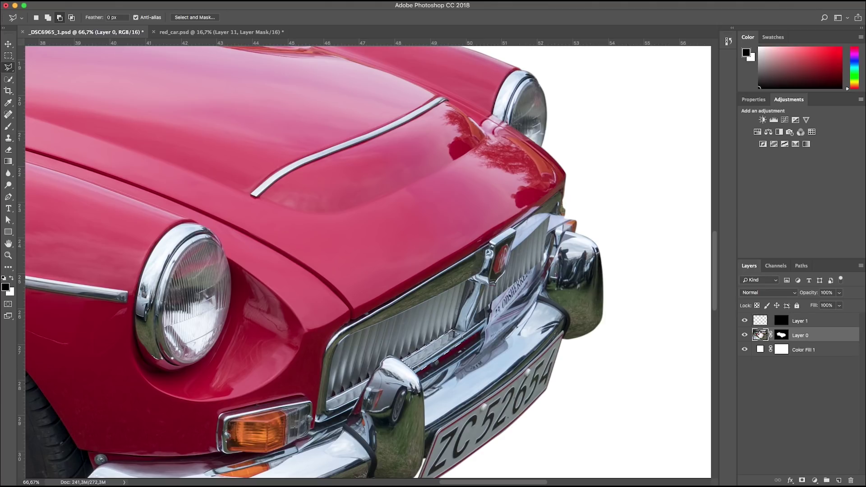
key(super+j)
drag(760, 335, 774, 315)
Step: Move the new grille piece over the badge, reshape its corners and warp it
key(v)
drag(427, 358, 493, 311)
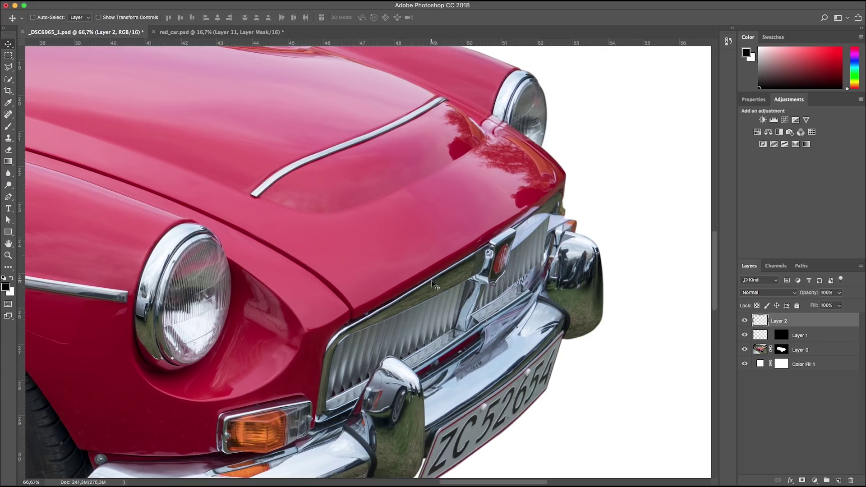
key(super+t)
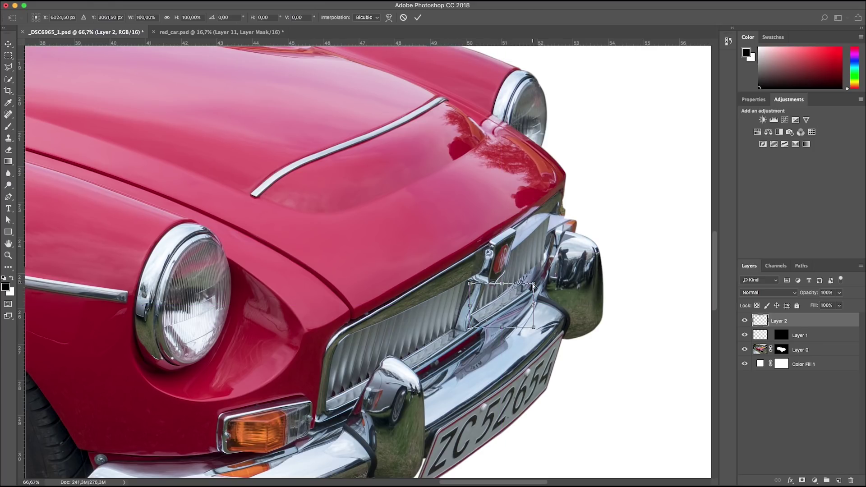
drag(533, 284, 563, 256)
drag(533, 328, 530, 318)
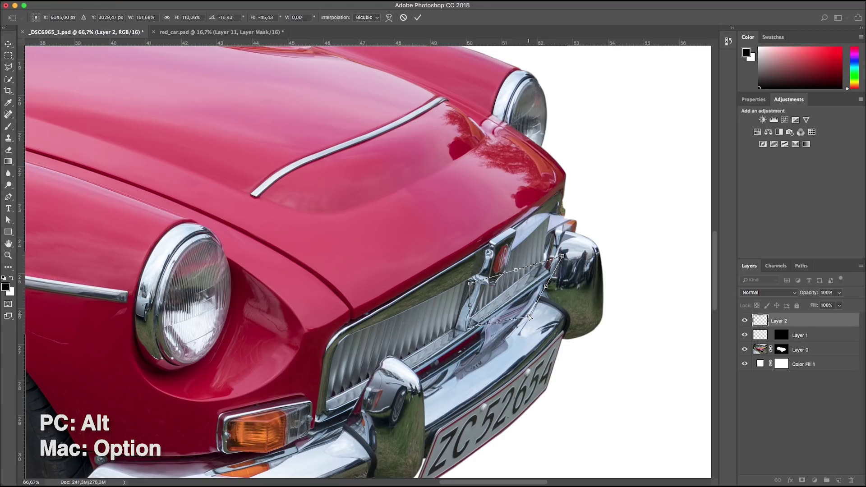
drag(470, 325, 467, 344)
drag(499, 317, 496, 309)
click(389, 18)
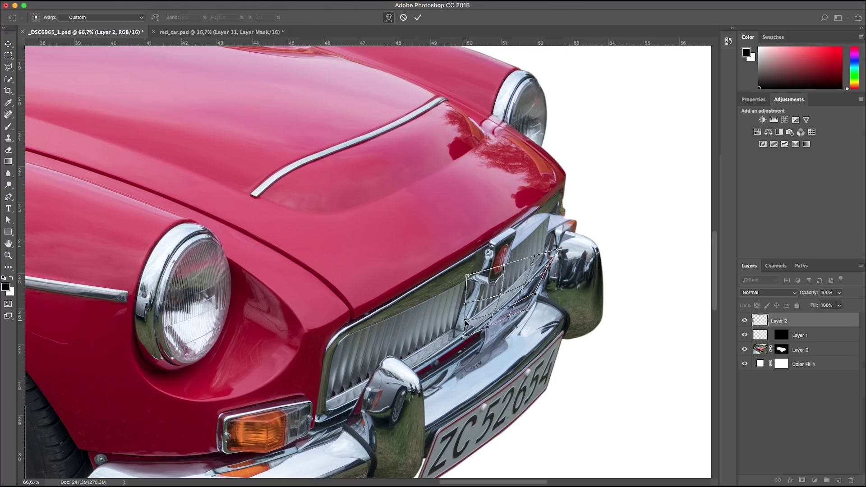
key(Return)
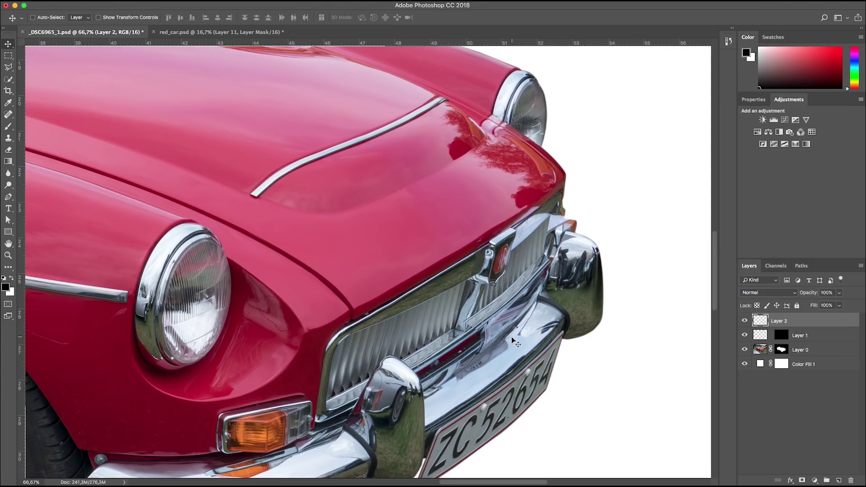
Step: Add a layer mask to Layer 2 and set a black brush of about 409 px
click(802, 480)
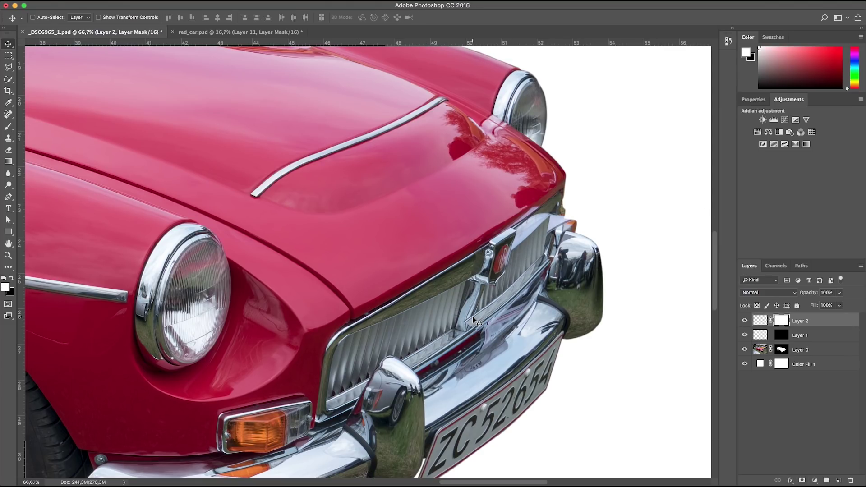
key(b)
key(x)
mouse_move(472, 317)
mouse_down()
mouse_move(317, 318)
mouse_move(258, 358)
mouse_move(217, 362)
mouse_up()
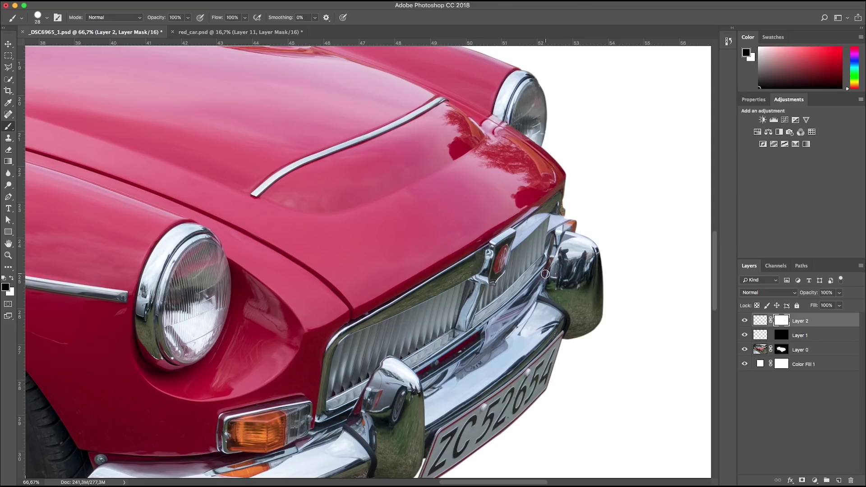
Step: Lasso the chrome strip above the grille and copy it to a new top layer
key(l)
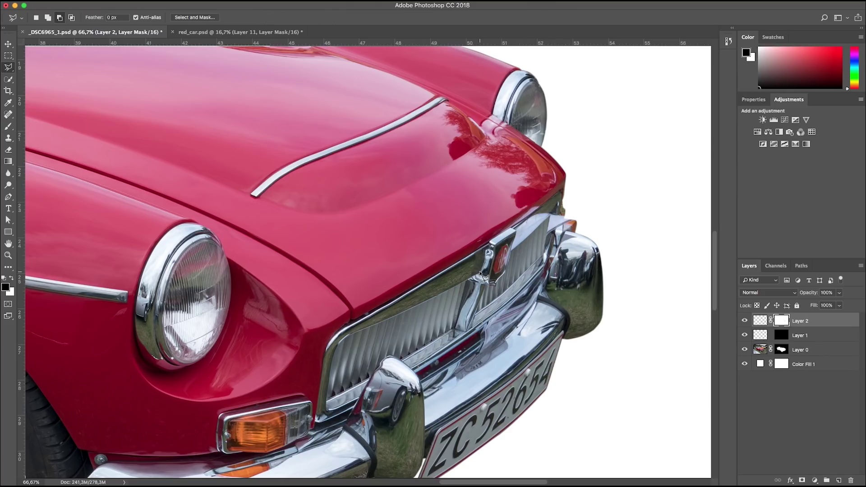
click(479, 274)
click(479, 251)
click(380, 308)
click(387, 317)
click(480, 275)
click(760, 350)
key(super+j)
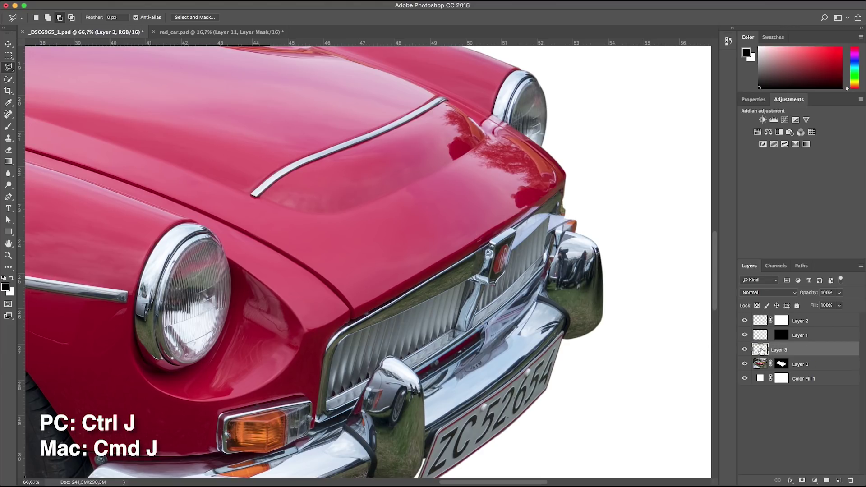
drag(762, 351, 756, 314)
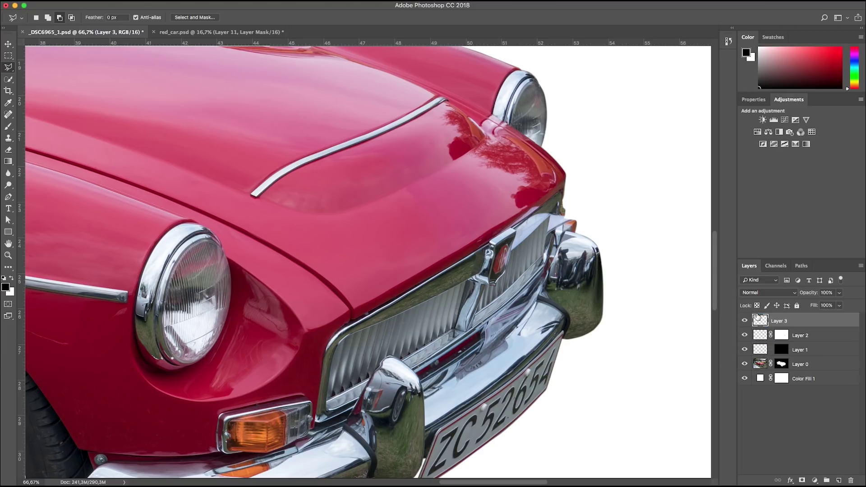
Step: Flip the strip horizontally, rotate it, scale to about 83%, and place it on the bonnet edge
key(v)
mouse_move(450, 274)
mouse_down()
mouse_move(540, 209)
mouse_move(531, 219)
mouse_up()
key(super+t)
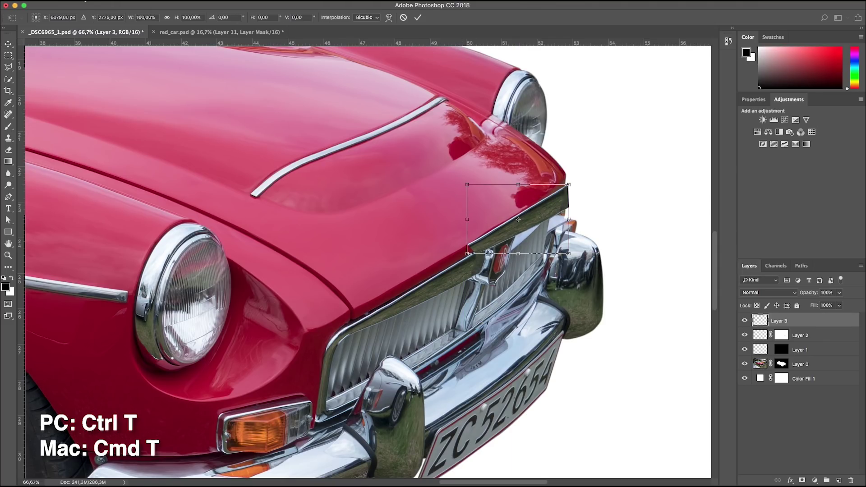
click(72, 1)
mouse_move(119, 195)
click(239, 300)
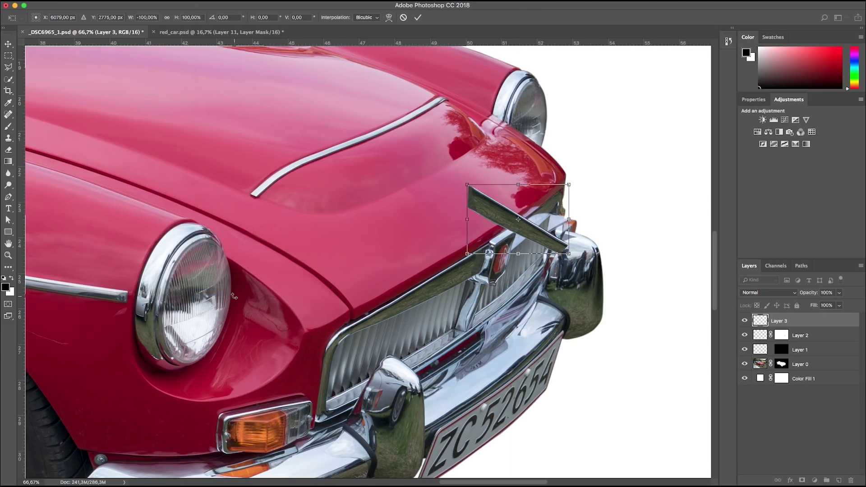
drag(474, 179, 535, 234)
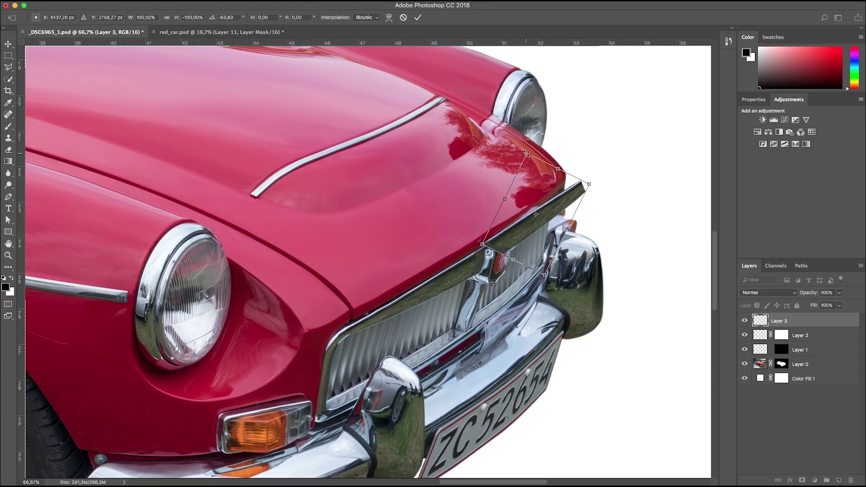
drag(526, 153, 528, 173)
mouse_move(533, 241)
mouse_down()
mouse_move(549, 244)
mouse_move(520, 253)
mouse_move(531, 242)
mouse_up()
drag(536, 285, 541, 284)
drag(523, 239, 526, 239)
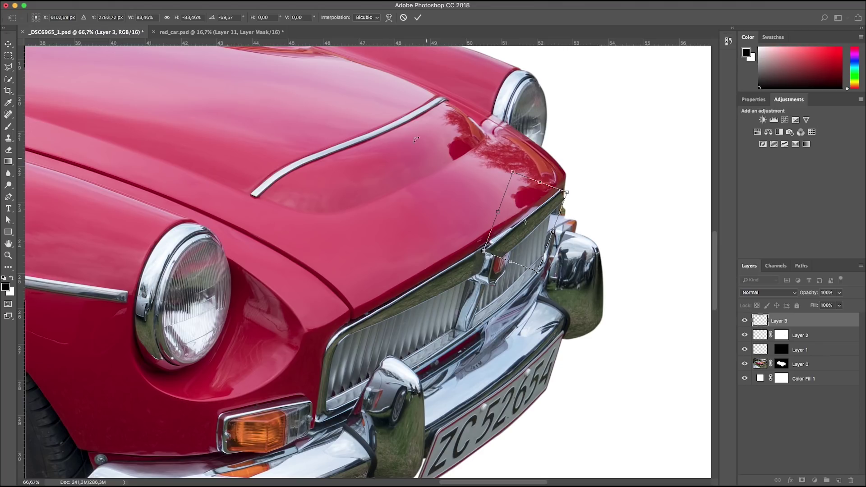
Step: Warp the patch's lower-left corner to follow the hood, commit, and hide Layer 3
click(388, 17)
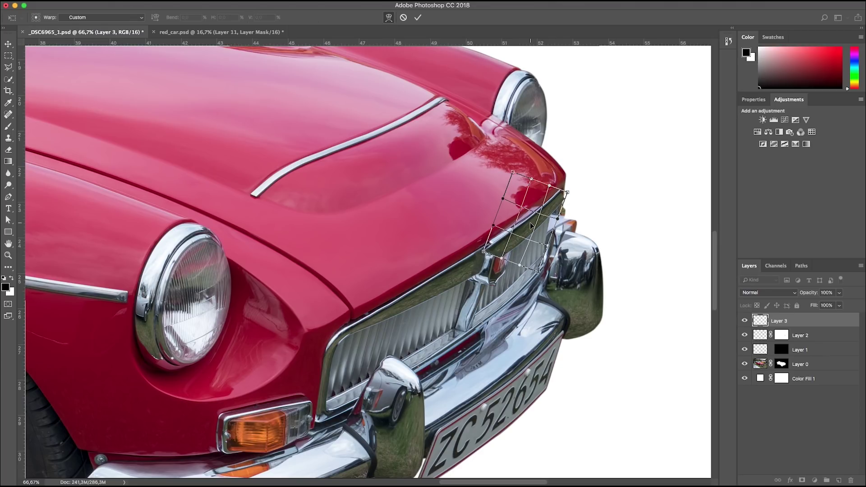
drag(484, 251, 482, 251)
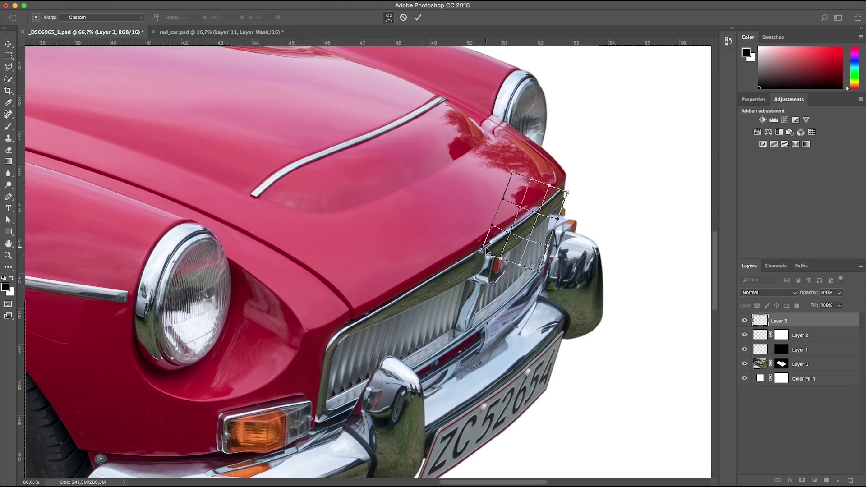
key(Return)
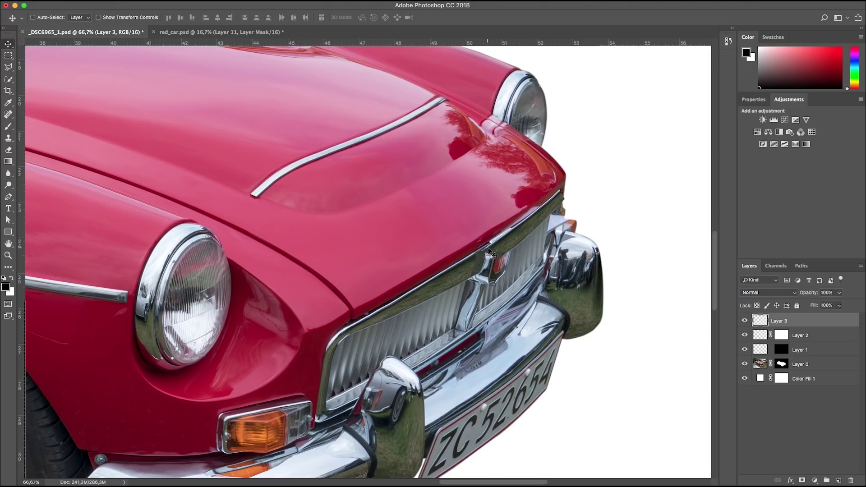
click(745, 320)
Step: At actual size, lasso around the emblem and mask Layer 3 to that area
key(super+1)
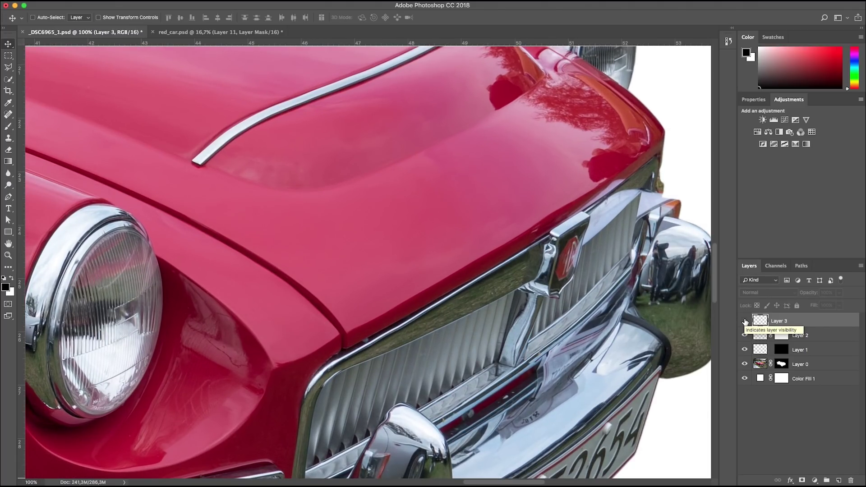
key(l)
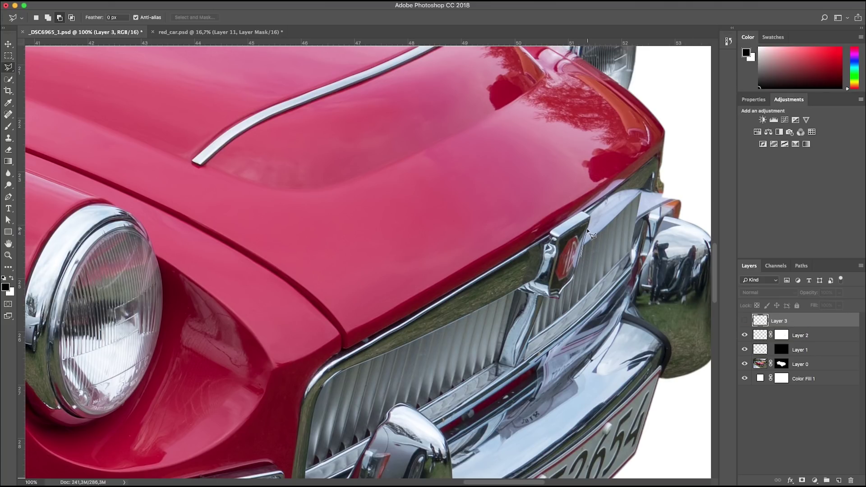
click(587, 214)
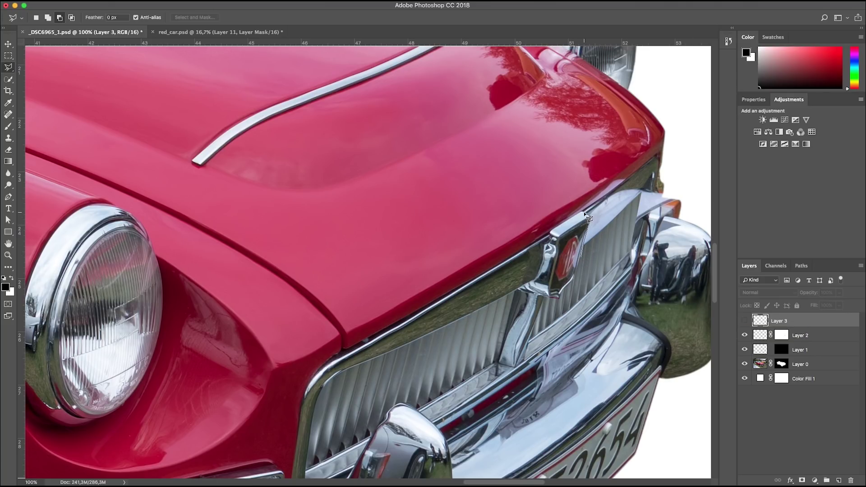
click(653, 160)
click(584, 247)
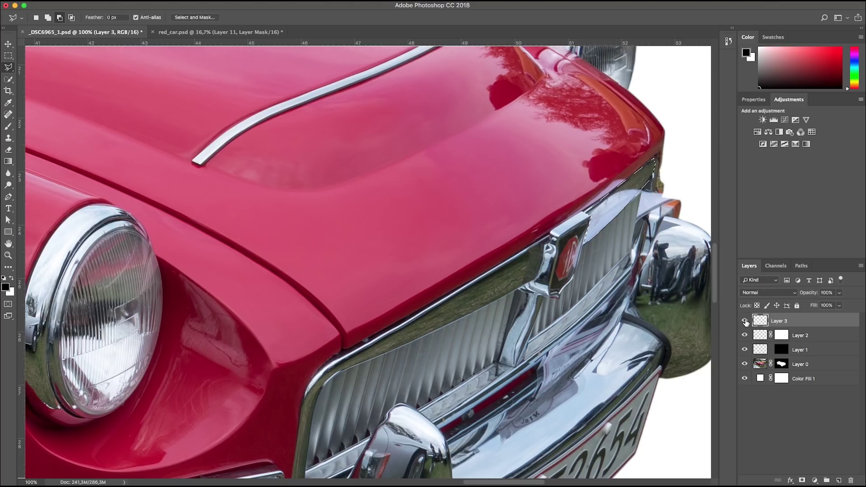
click(744, 321)
click(802, 480)
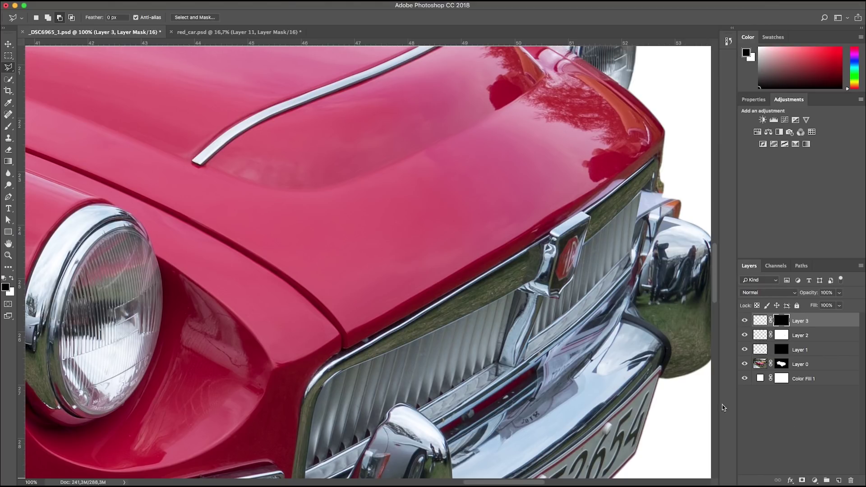
Step: Select Layers 0 to 3 and group them into a group named 'front'
key(super+minus)
key(super+minus)
key(super+minus)
key(super+minus)
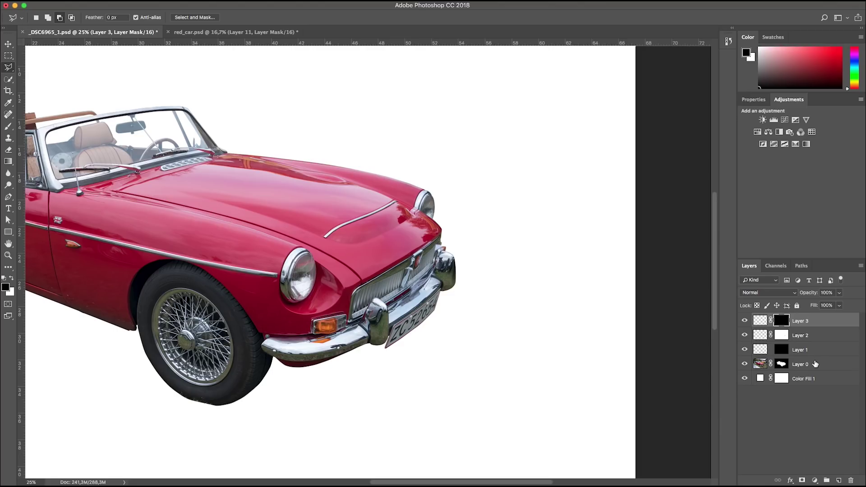
super+click(814, 363)
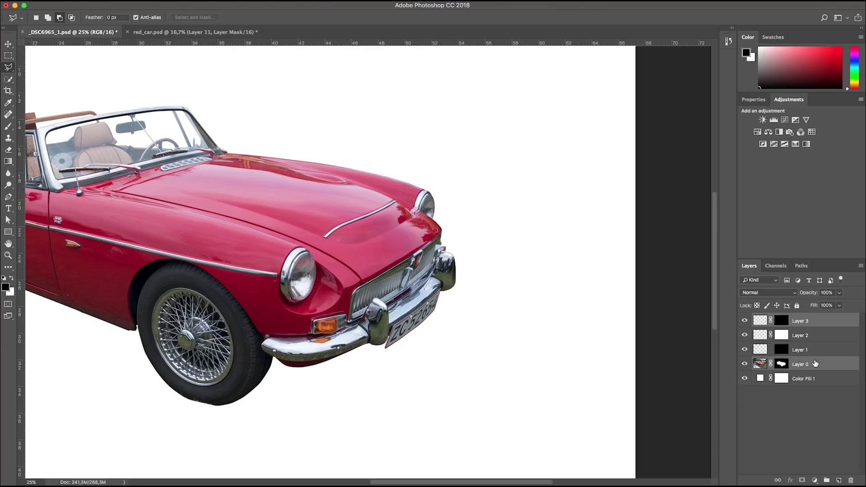
super+click(809, 350)
super+click(801, 334)
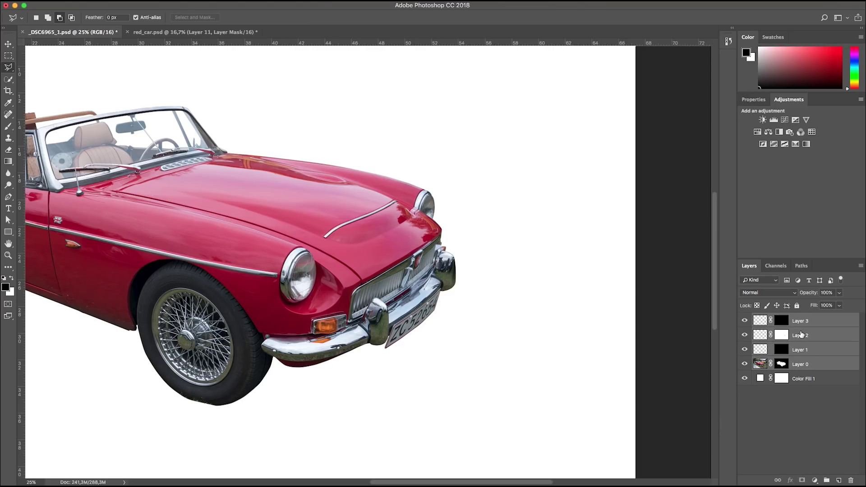
key(super+g)
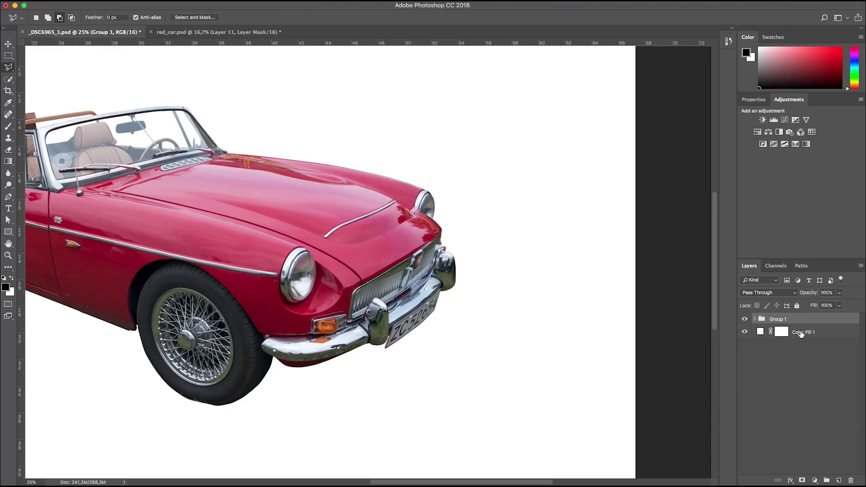
key(BackSpace)
text(front)
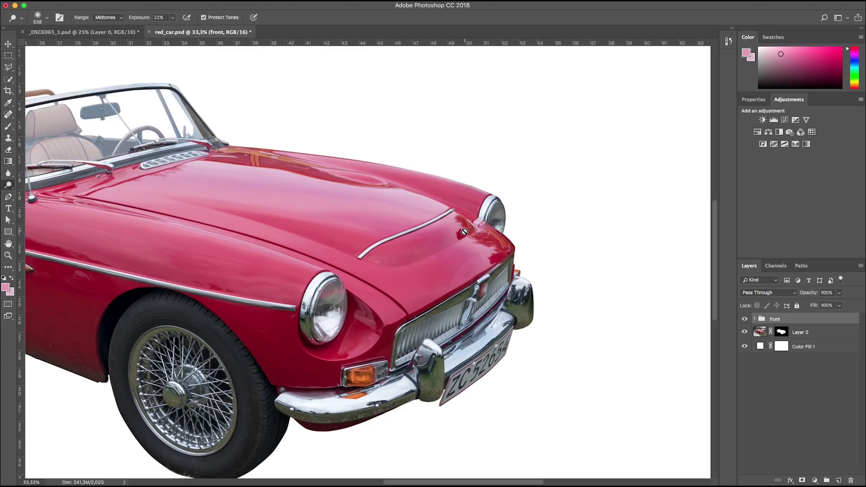
Step: Draw a Pen path along the hood's front edge past the headlight and grille
key(p)
click(491, 267)
click(498, 262)
click(514, 250)
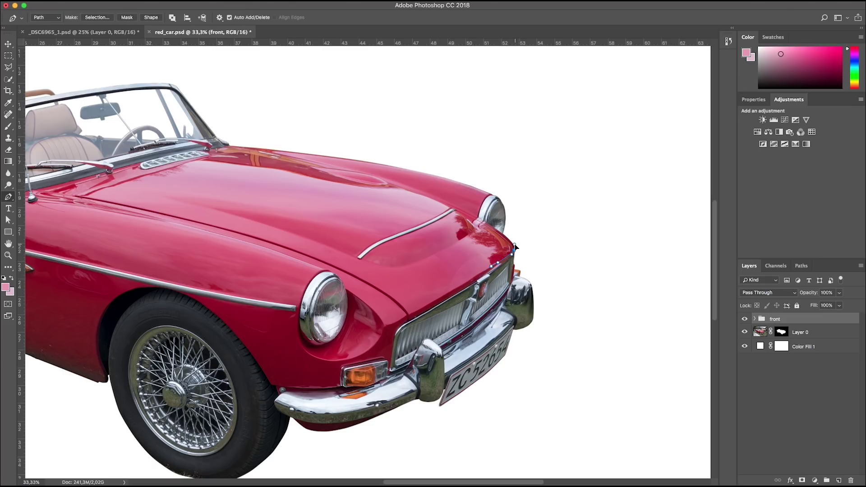
click(504, 236)
click(485, 224)
click(433, 254)
Step: Create a new layer named 'hood' and mask it to the outlined selection
key(super+shift+n)
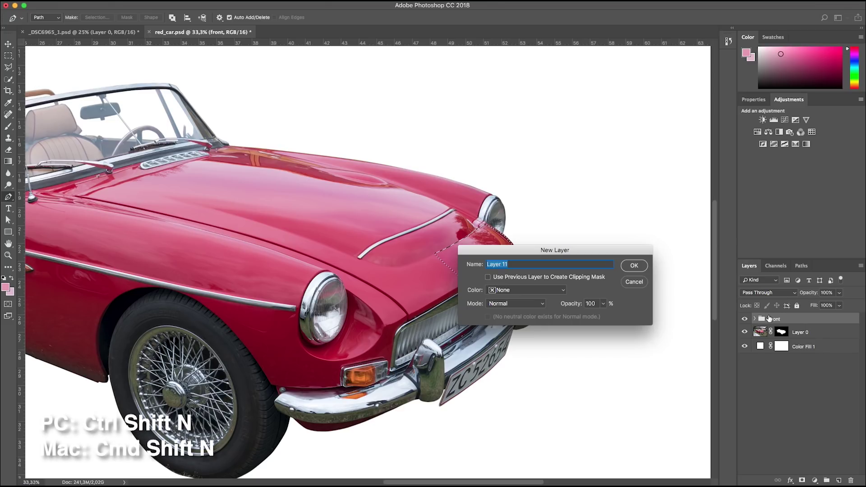
text(hood)
key(Return)
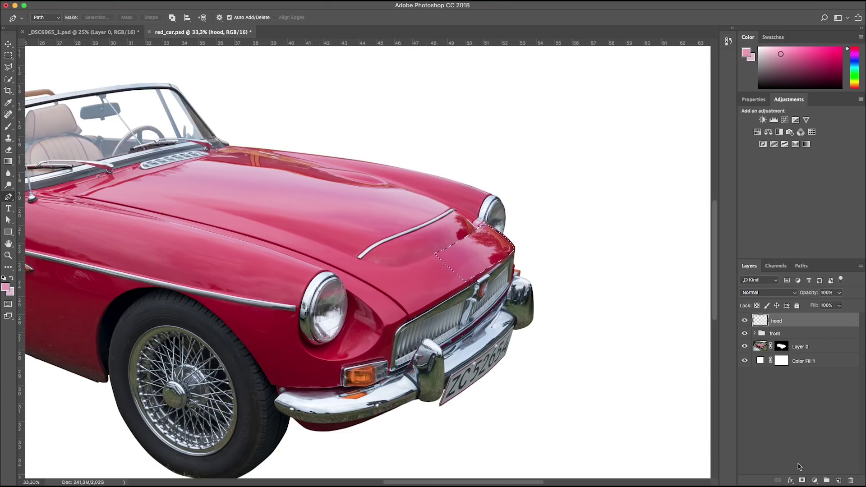
click(802, 480)
Step: Sample deeper and lighter pinks from the hood on Layer 0, then drag a gradient on the hood layer
key(x)
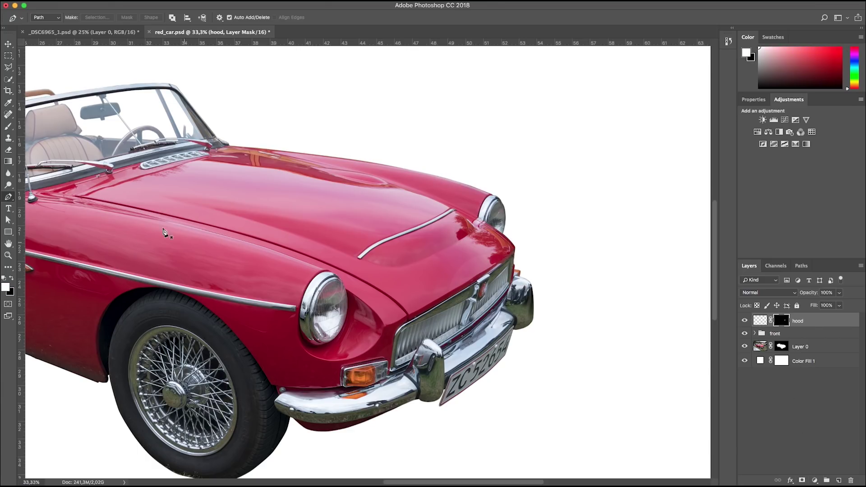
click(9, 161)
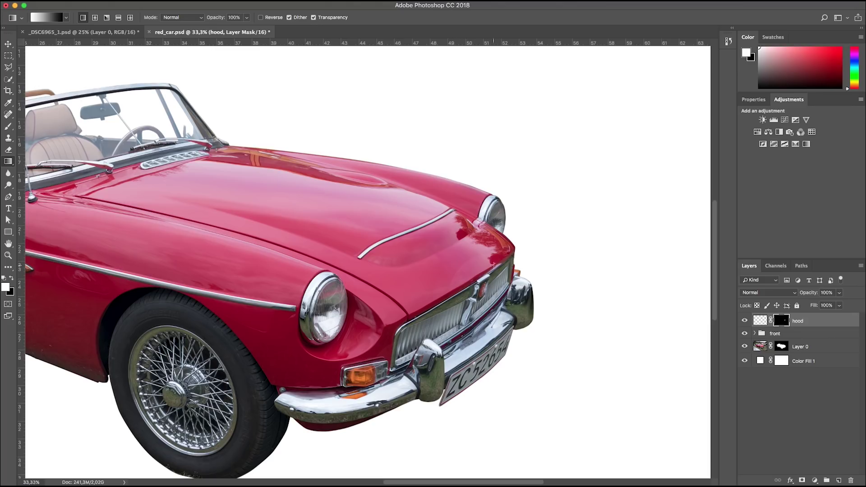
click(763, 346)
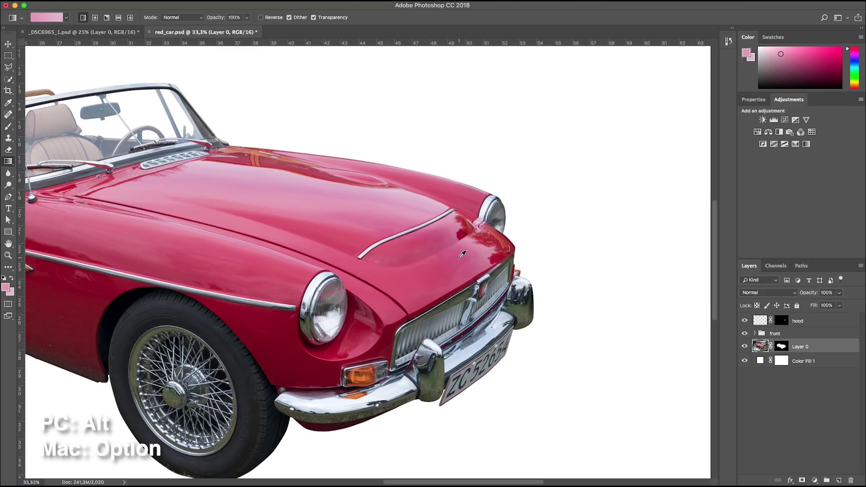
alt+click(460, 256)
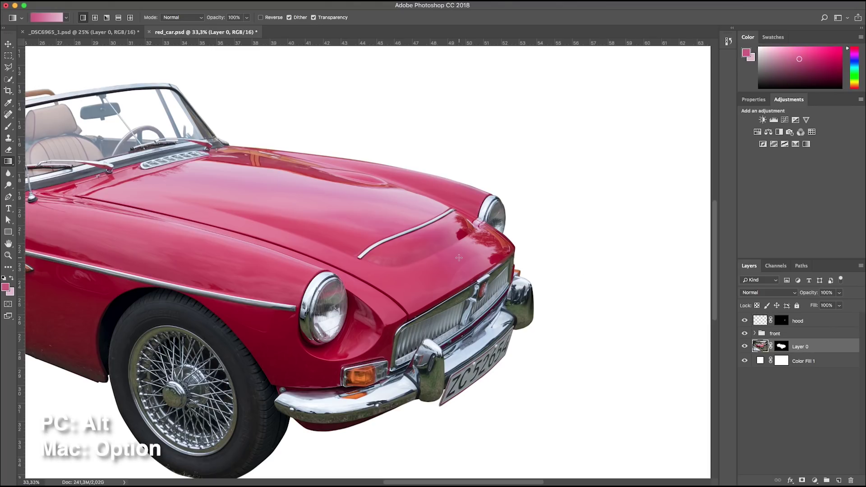
alt+click(439, 206)
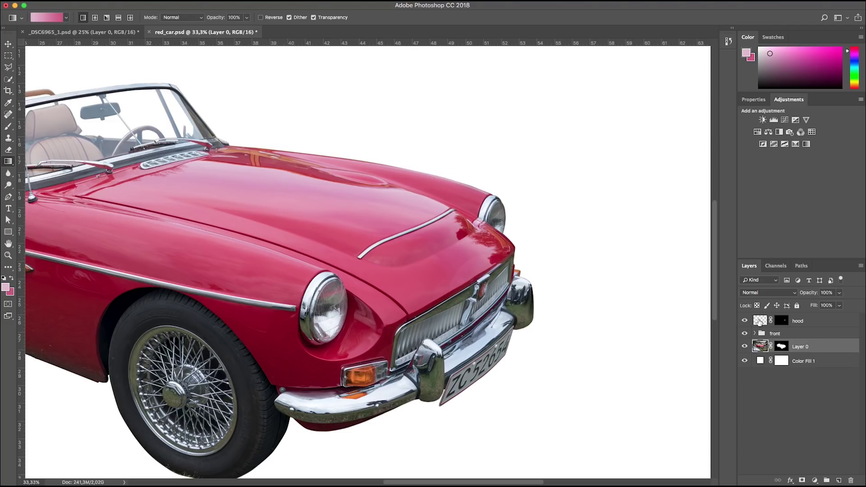
click(761, 321)
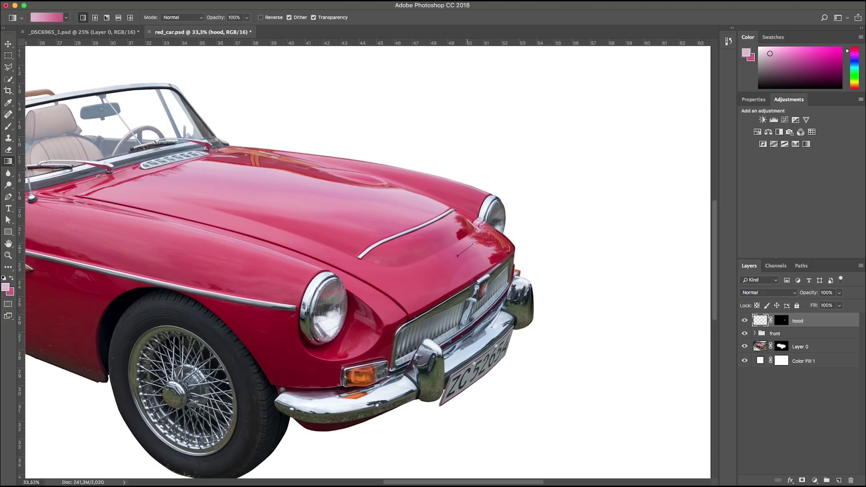
drag(479, 240, 450, 265)
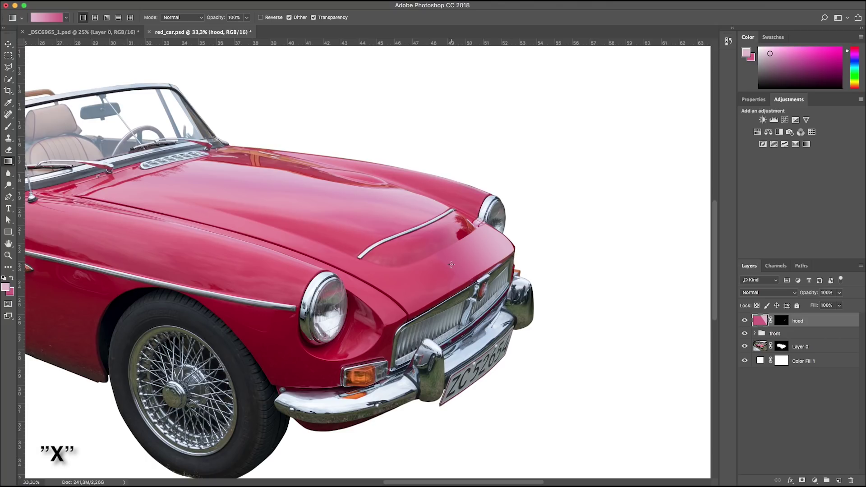
drag(498, 233, 468, 259)
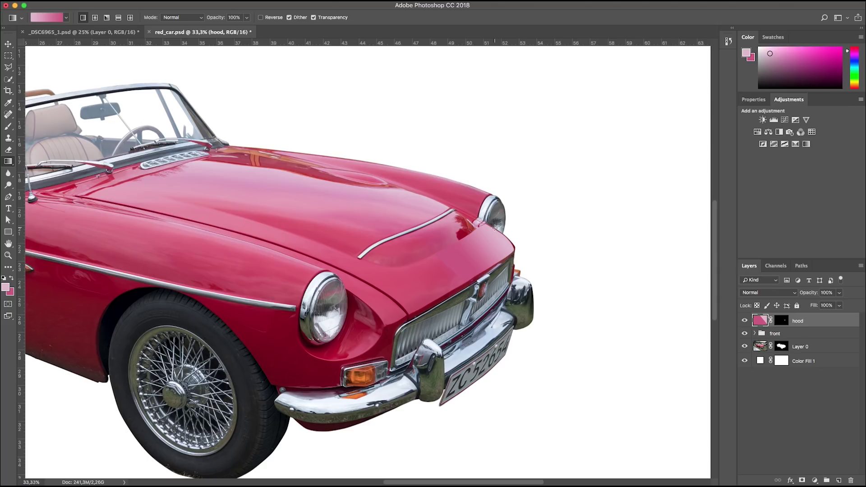
Step: Set up a 24 px white brush on the hood layer's mask, zooming in then back to fit
key(b)
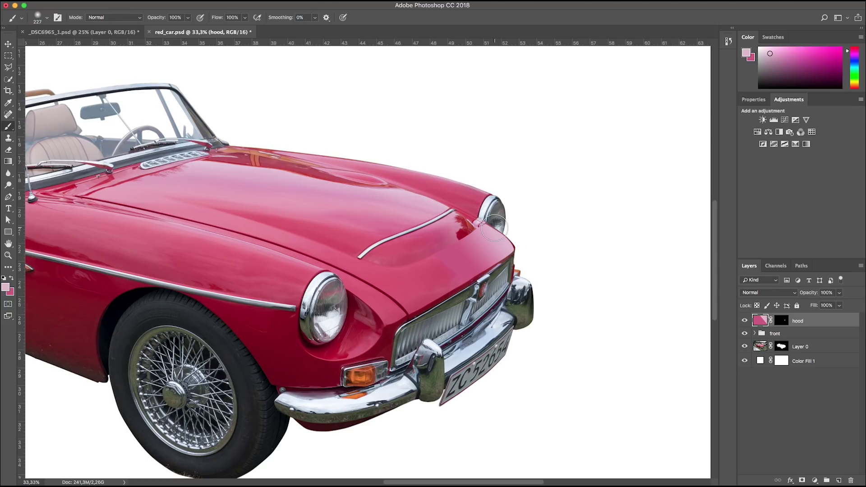
key(super+backslash)
key(d)
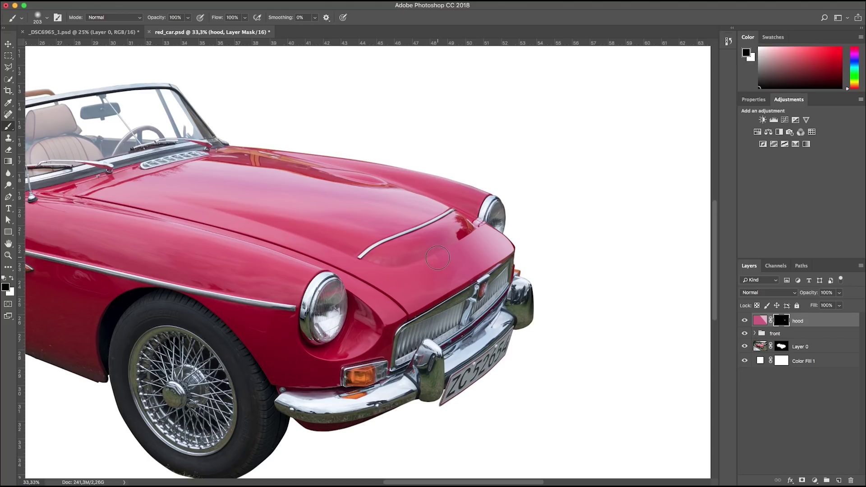
key(super+equal)
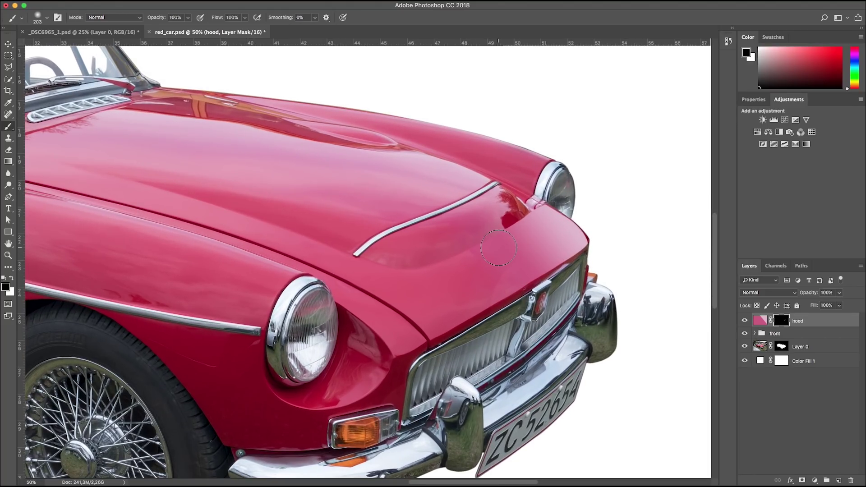
drag(562, 230, 542, 232)
key(x)
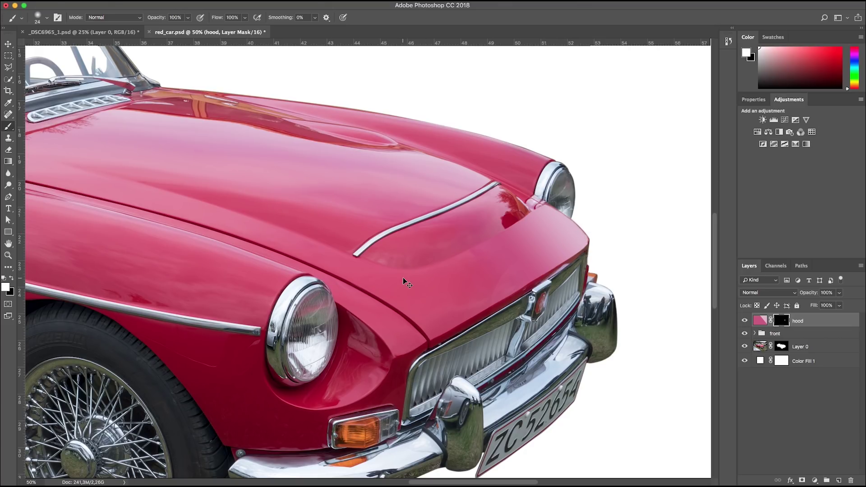
key(super+0)
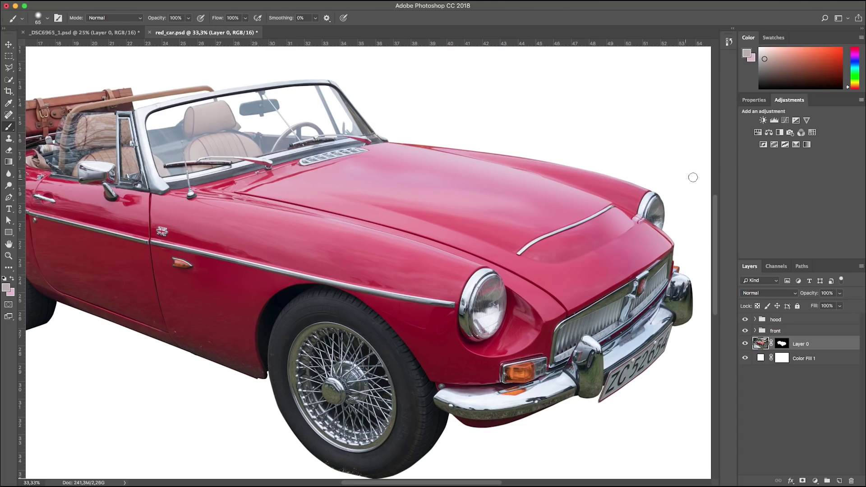
Step: Add a Hue/Saturation layer on Yellows, shifting their hue while keeping the front indicator orange
click(757, 132)
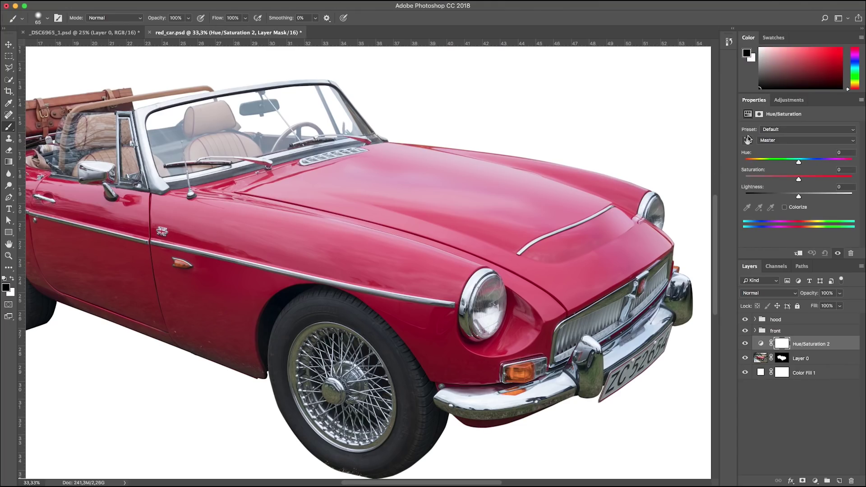
click(747, 141)
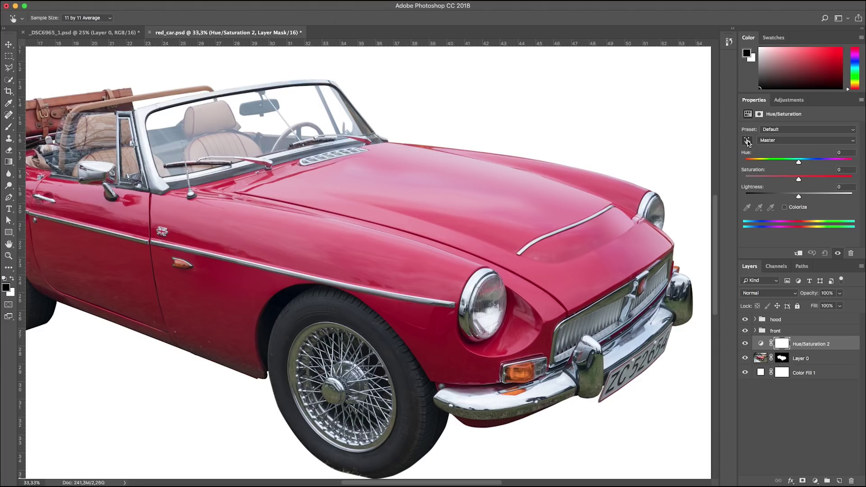
click(595, 377)
drag(800, 164, 849, 173)
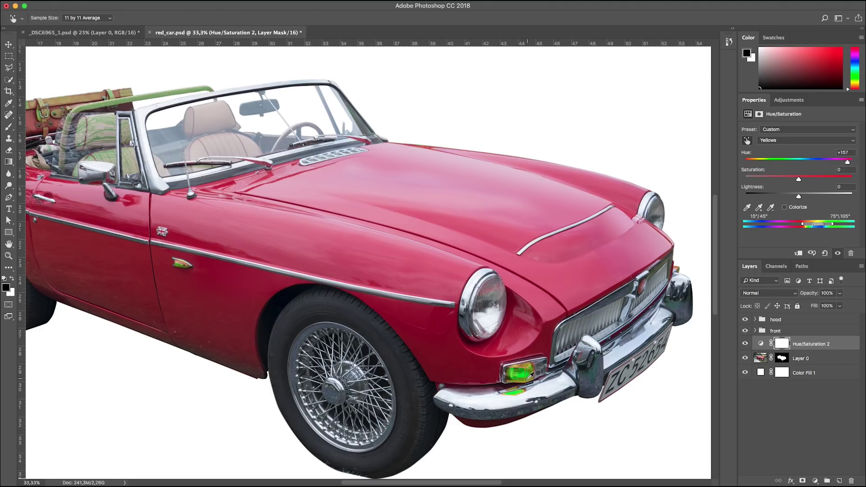
key(super+plus)
drag(537, 381, 338, 289)
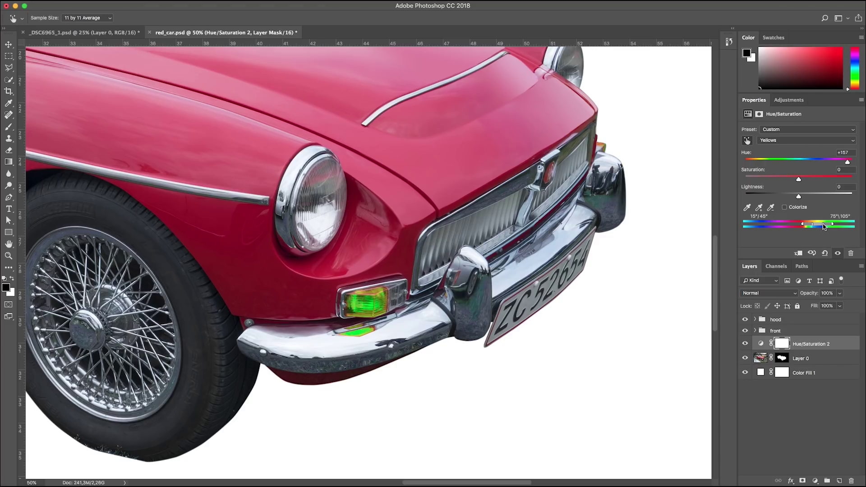
drag(823, 227, 807, 225)
key(super+minus)
key(super+minus)
key(super+minus)
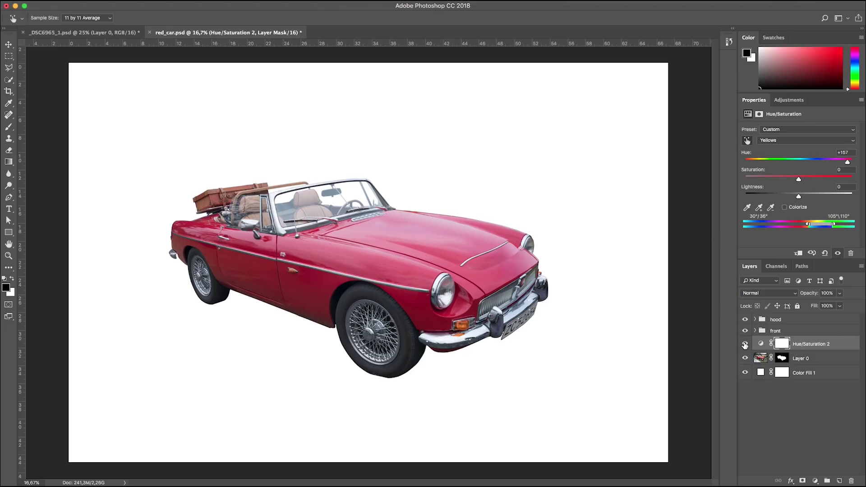
Step: Toggle the adjustment to compare the car with and without it
click(744, 345)
click(744, 345)
click(744, 345)
click(745, 345)
click(745, 345)
click(745, 346)
Step: Invert the adjustment mask and paint white at size 350 on the front bumper and both wheels
key(b)
click(781, 343)
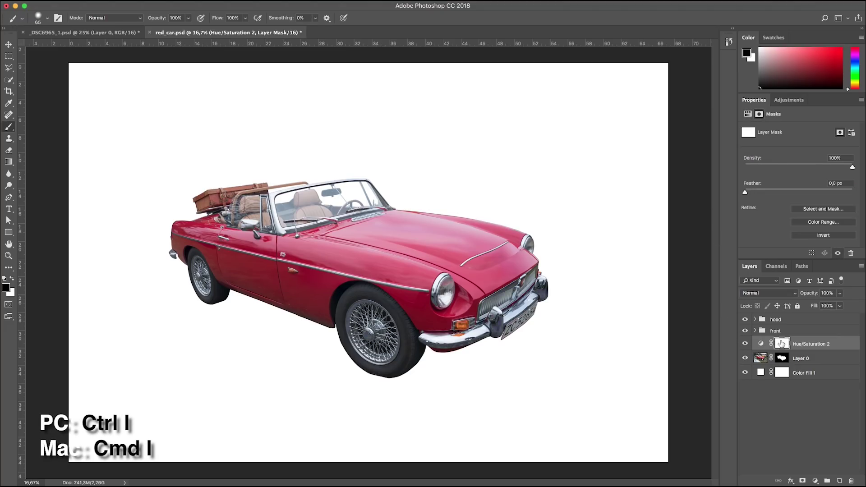
key(super+i)
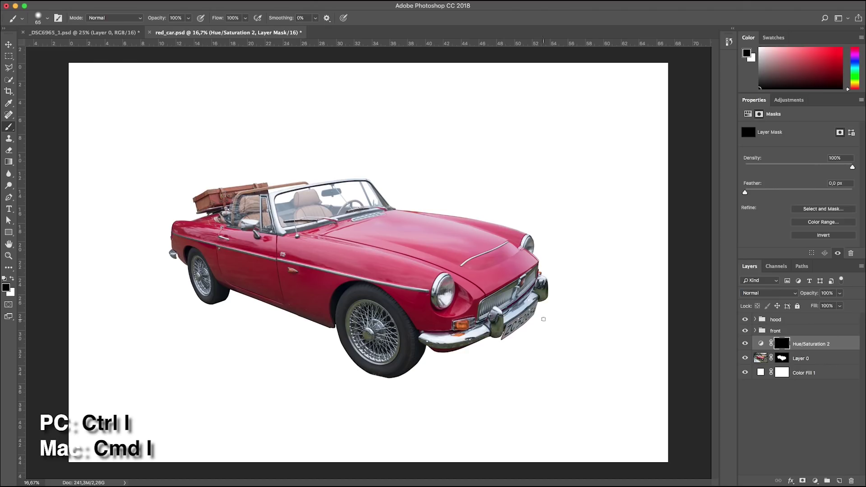
key(x)
drag(533, 314, 555, 307)
click(496, 334)
drag(496, 333, 427, 342)
mouse_move(371, 305)
mouse_down()
mouse_move(391, 310)
mouse_move(389, 361)
mouse_up()
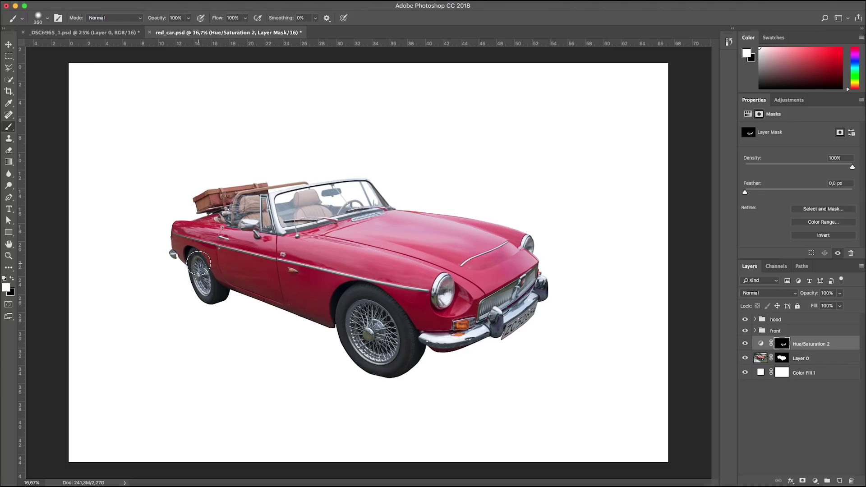
drag(199, 263, 179, 237)
Step: Lower the adjustment's saturation slightly and set the layer opacity to 46%
click(761, 344)
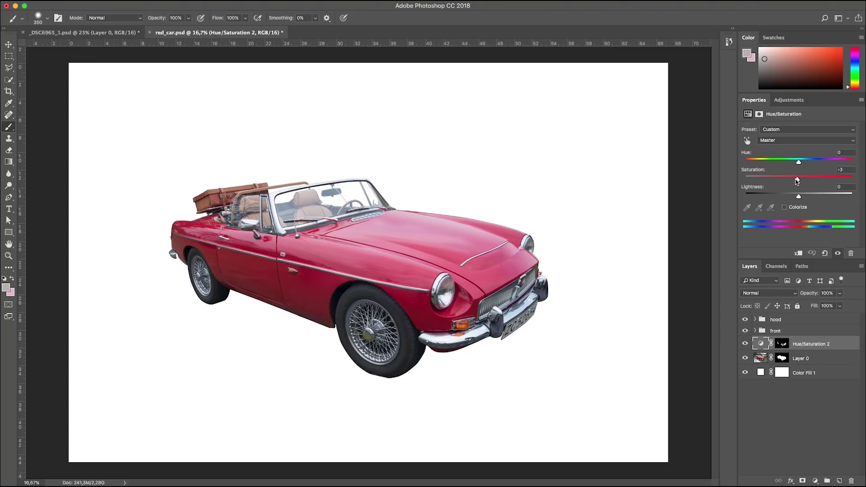
drag(789, 179, 784, 178)
click(785, 341)
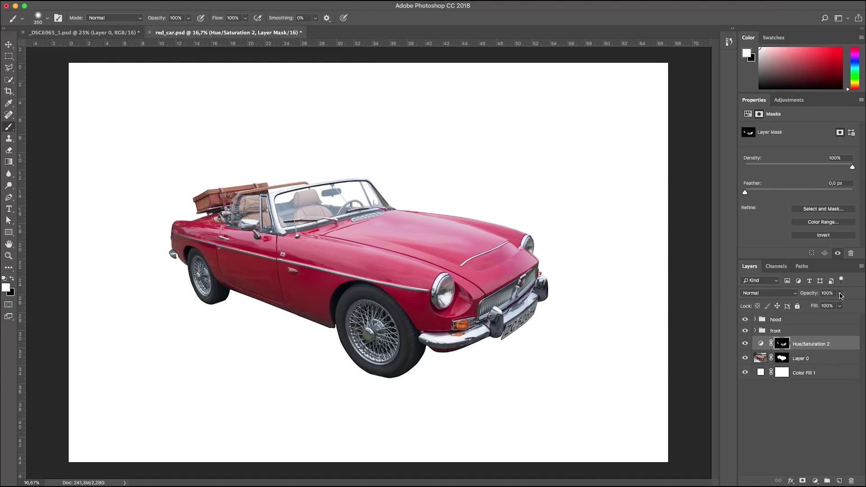
drag(841, 295, 821, 306)
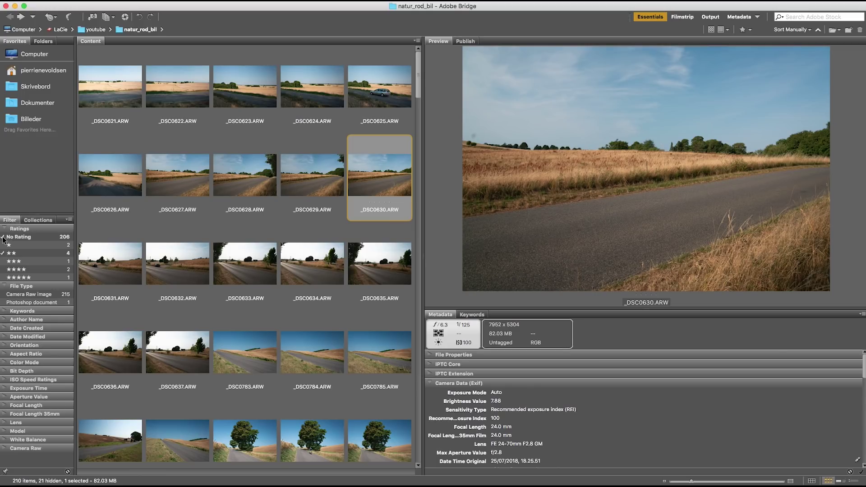
Step: Filter Bridge to 2-star photos and open _DSC1352.ARW in Camera Raw
click(3, 238)
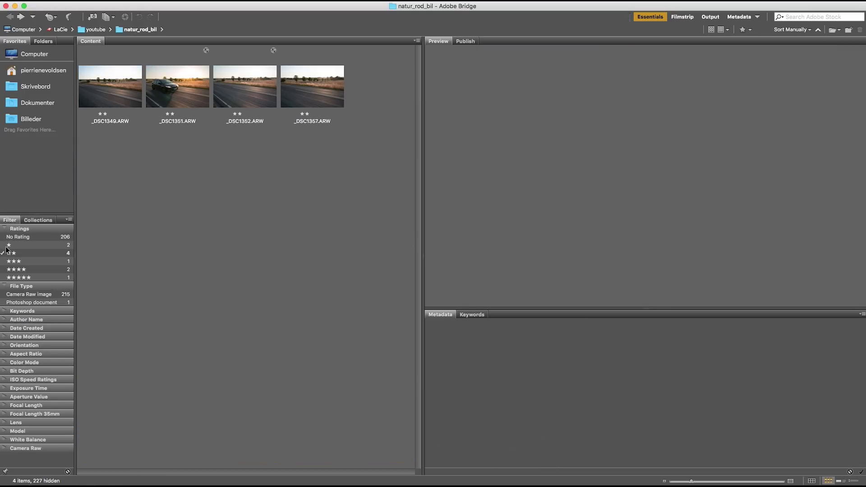
click(241, 90)
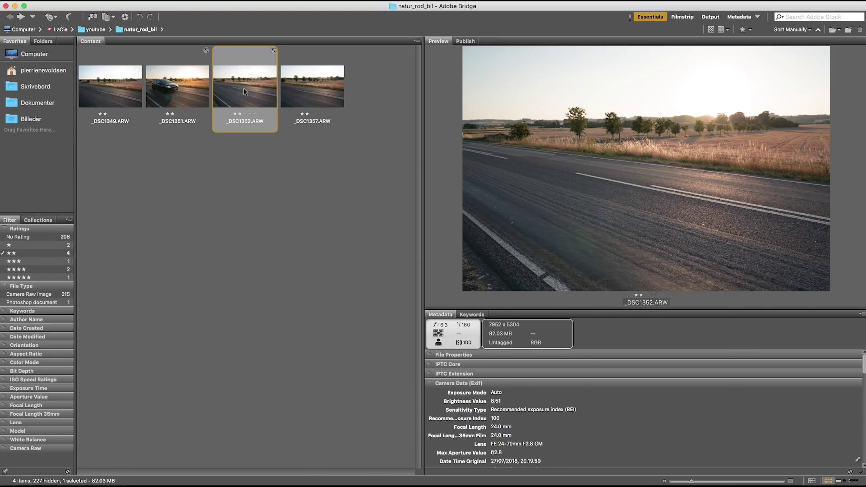
double_click(243, 87)
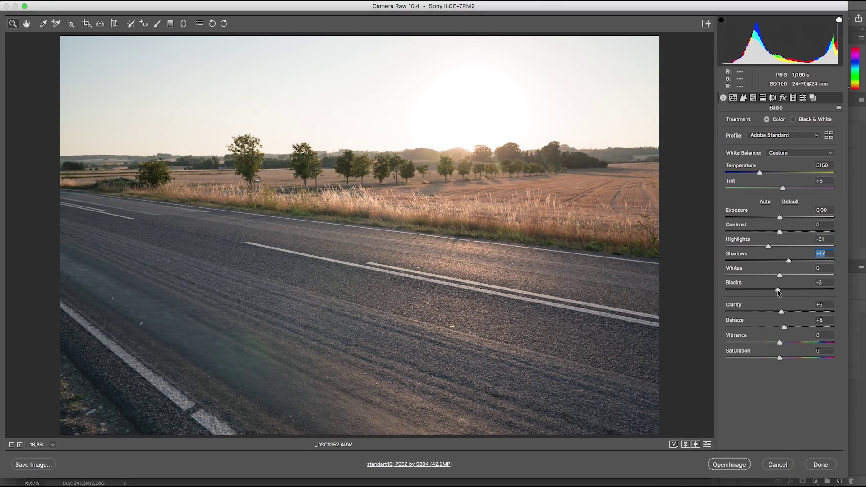
Step: Darken Blacks slightly, raise Dehaze to +17, add a little Vibrance, and set Whites to +14
drag(777, 292, 776, 292)
drag(784, 328, 788, 329)
drag(779, 344, 783, 344)
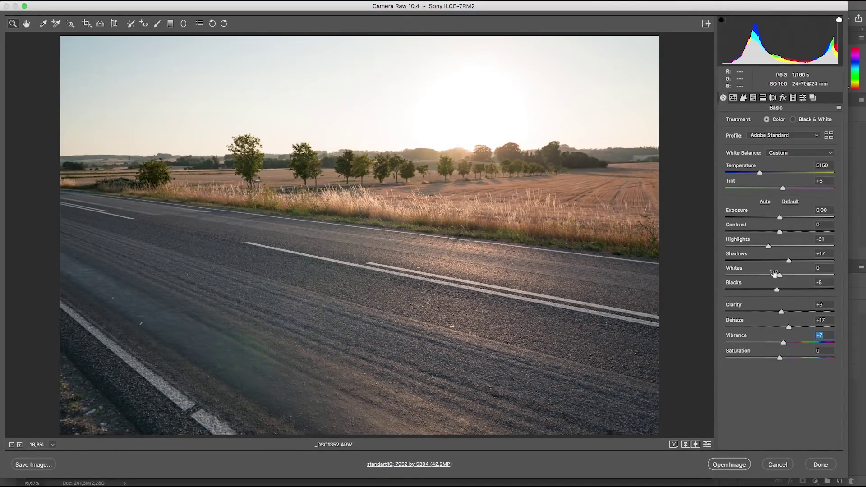
drag(778, 275, 787, 271)
Step: Open the photo as a smart object, then reopen its raw settings and cancel
key(shift)
shift+click(729, 464)
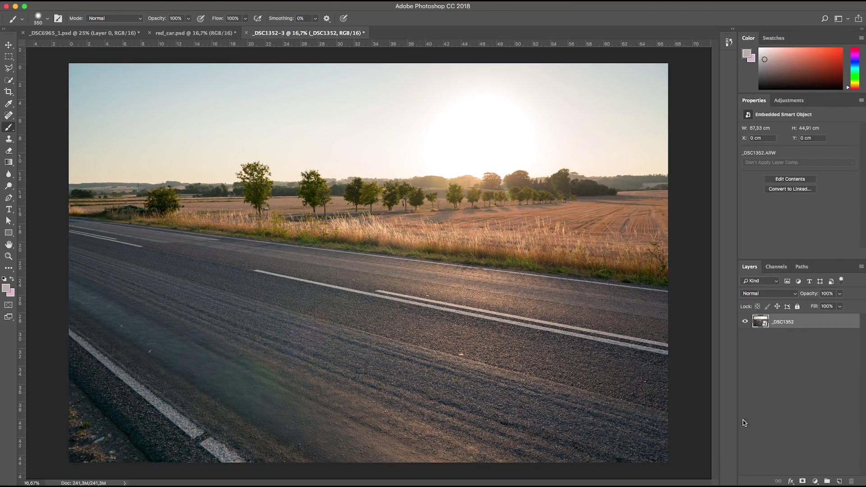
double_click(759, 322)
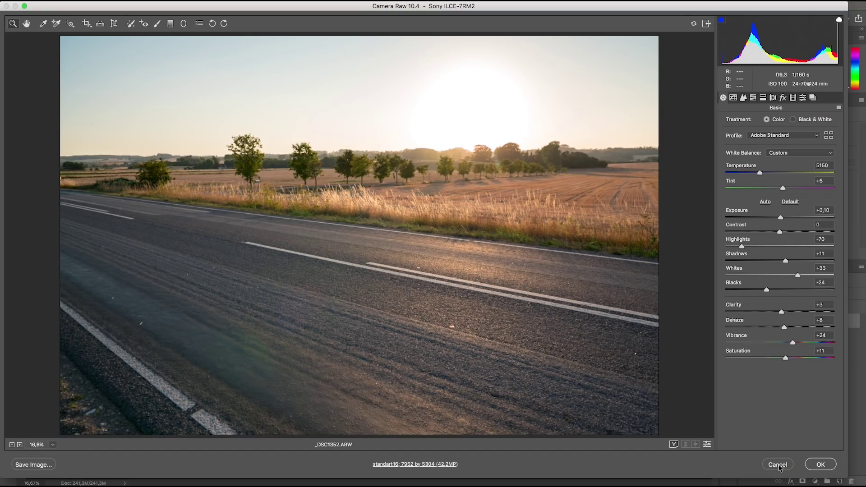
click(778, 464)
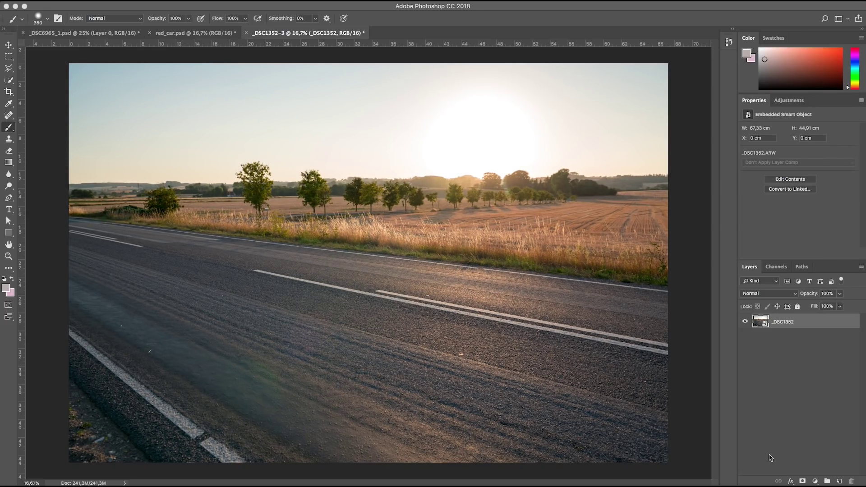
Step: Group the car layers from Layer 0 up to hood and name the group 'red car'
click(167, 33)
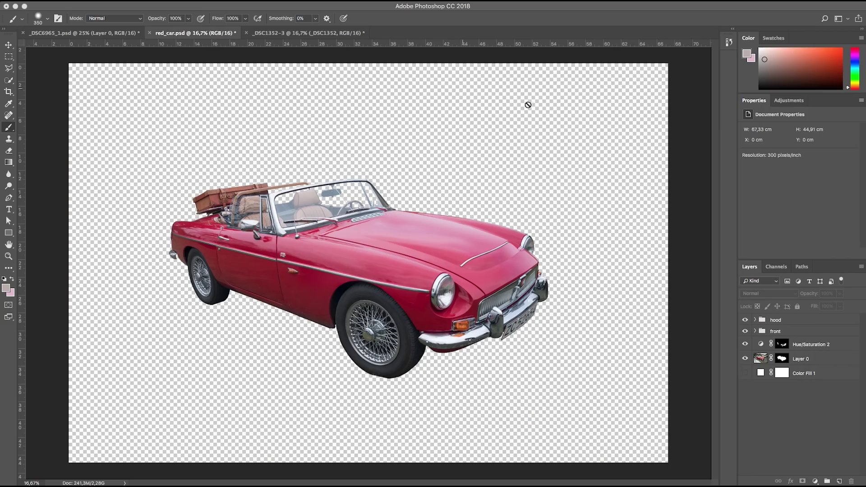
click(796, 357)
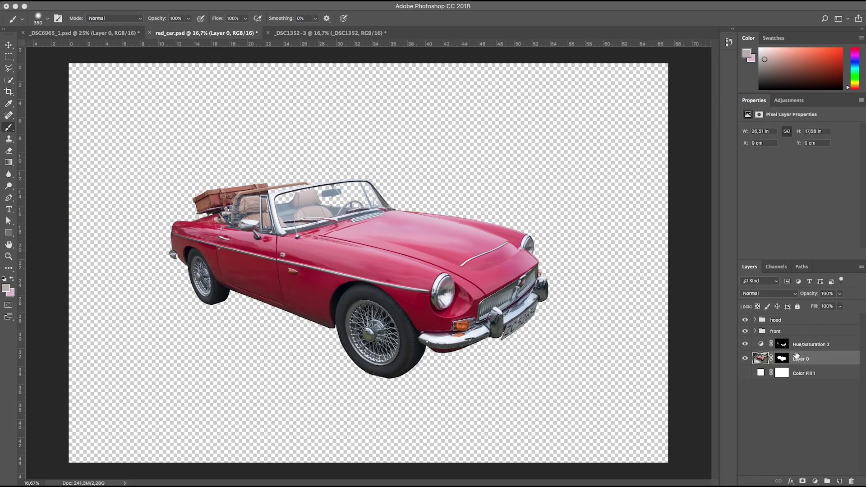
shift+click(788, 320)
key(super+g)
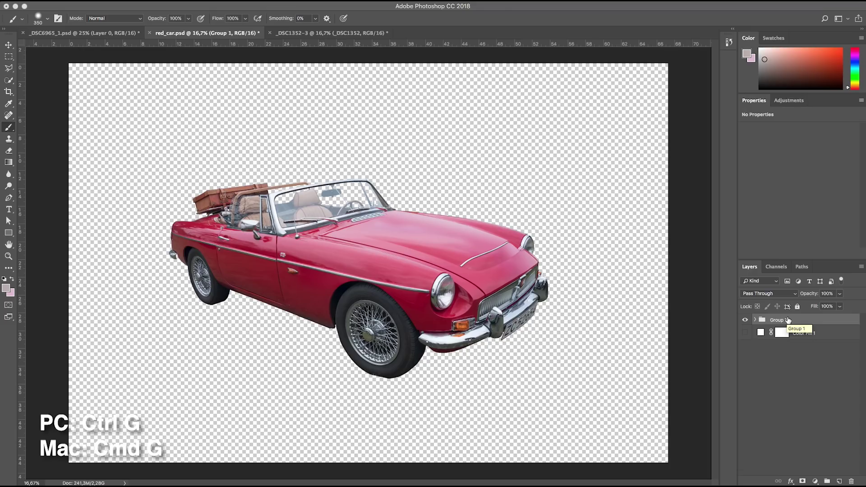
double_click(787, 320)
text(red car)
key(Return)
Step: Drag the red car group into the _DSC1352-3 road document
key(v)
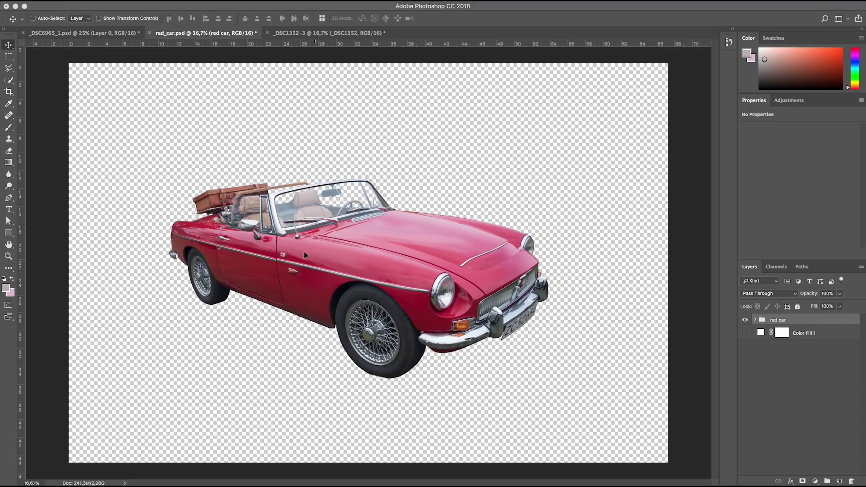
drag(302, 244, 292, 35)
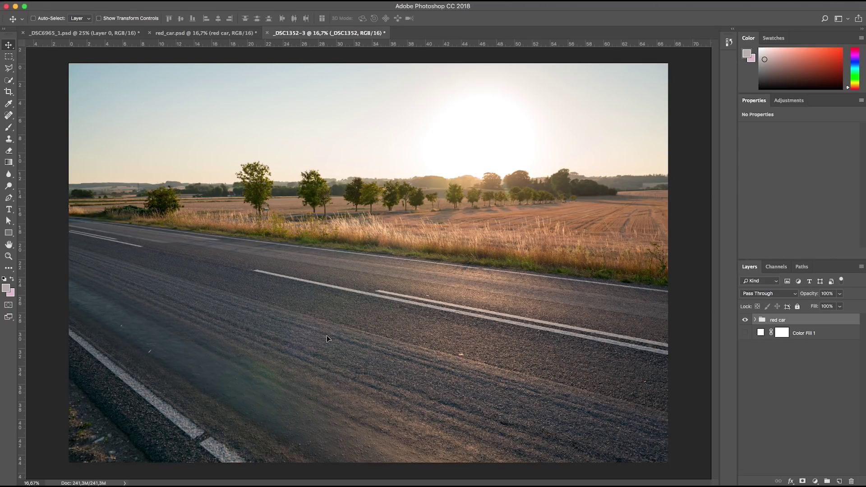
key(b)
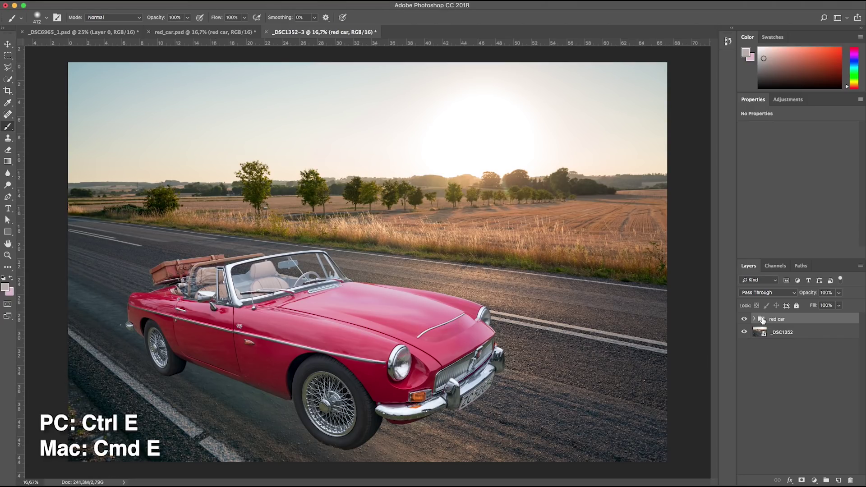
Step: Merge the red car group into one layer and convert it to a smart object
click(124, 0)
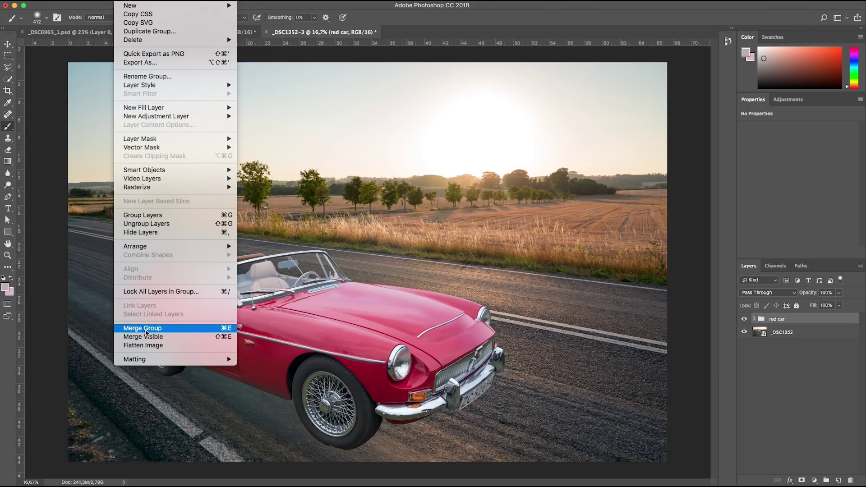
click(143, 332)
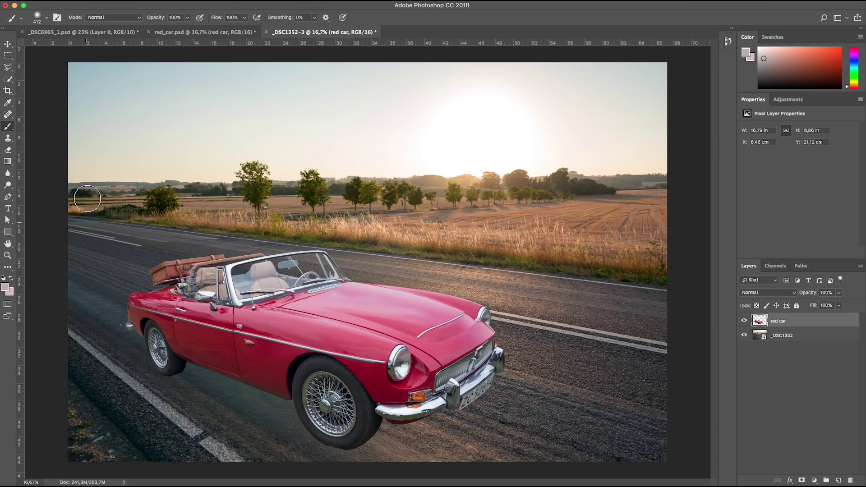
click(129, 1)
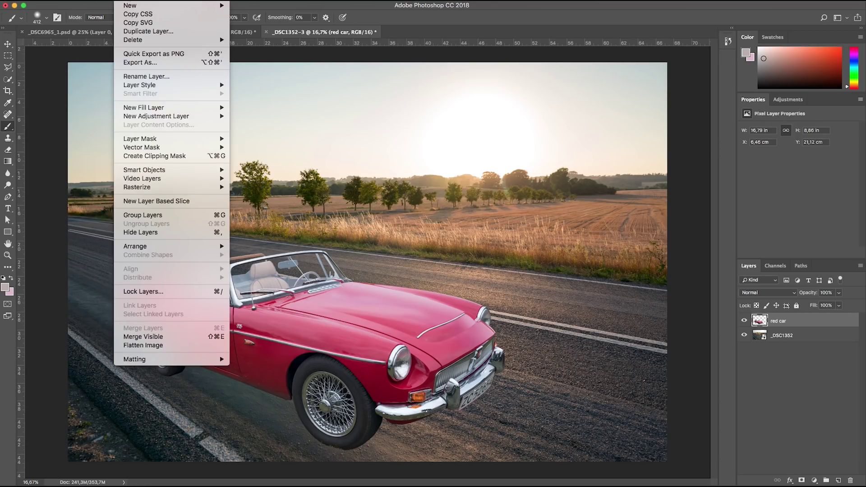
mouse_move(152, 172)
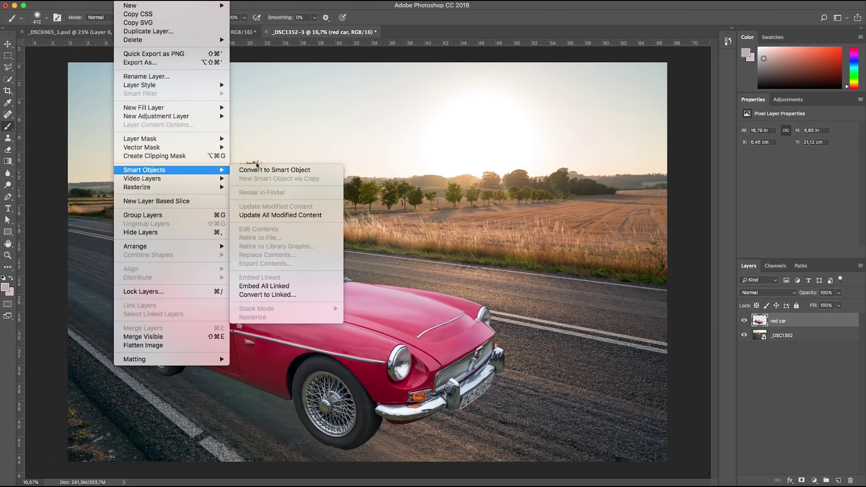
click(259, 170)
Step: Free-transform the car to about 106% scale and roughly 6° rotation along the road
key(super+t)
drag(518, 239, 525, 251)
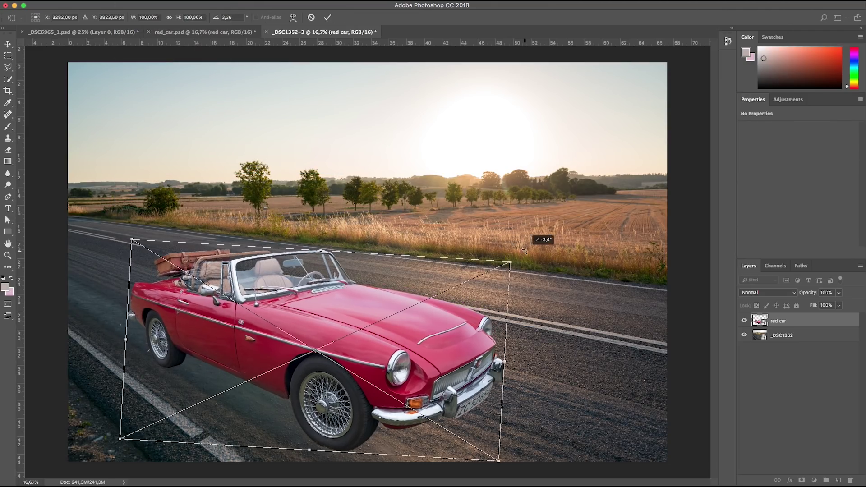
drag(359, 308, 314, 297)
drag(484, 259, 488, 266)
drag(285, 288, 277, 289)
drag(481, 254, 482, 262)
drag(89, 216, 81, 211)
drag(172, 282, 176, 287)
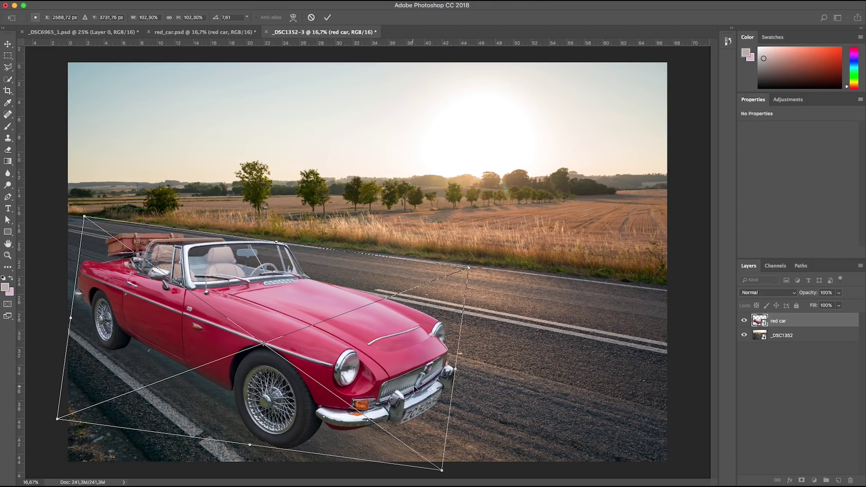
drag(478, 262, 477, 260)
drag(218, 337, 224, 320)
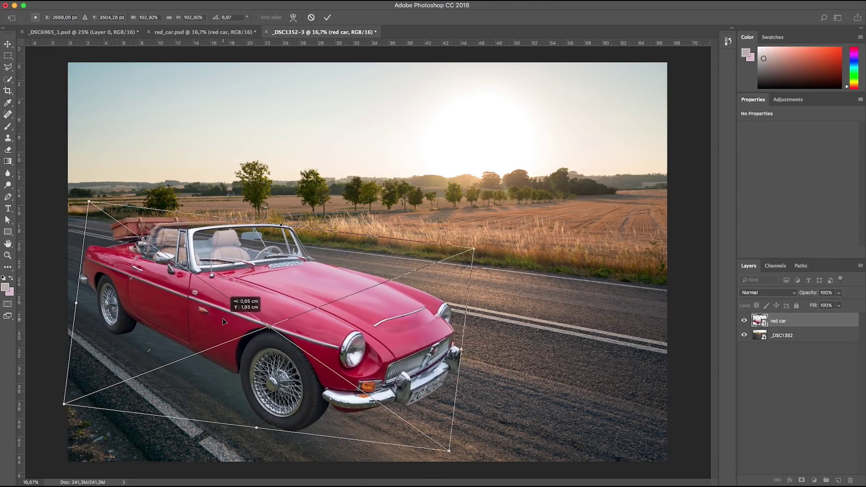
drag(449, 451, 463, 461)
drag(501, 237, 499, 232)
drag(285, 302, 290, 304)
Step: Commit the transform, check the _DSC1351.ARW reference, then move the car to X 1.31 cm, Y 15.61 cm
key(Return)
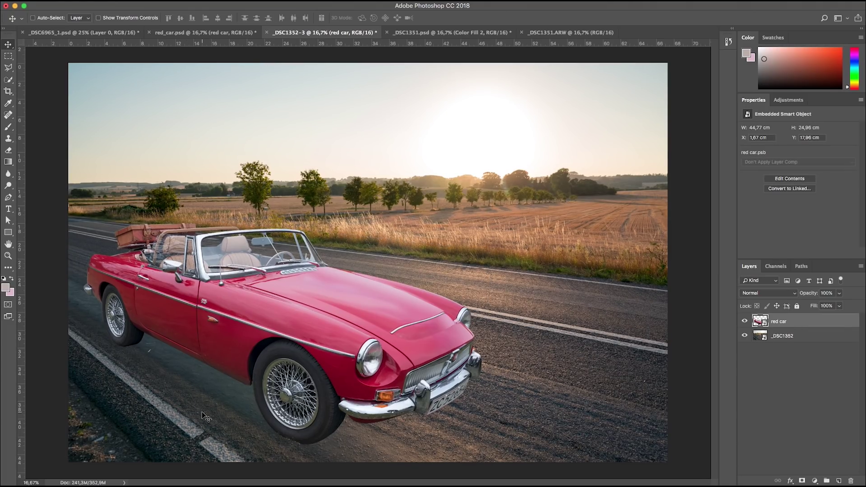
click(544, 36)
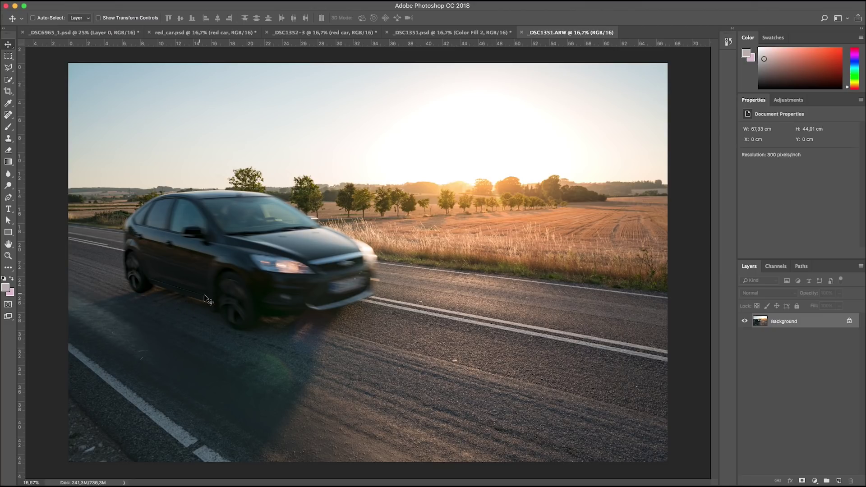
click(289, 32)
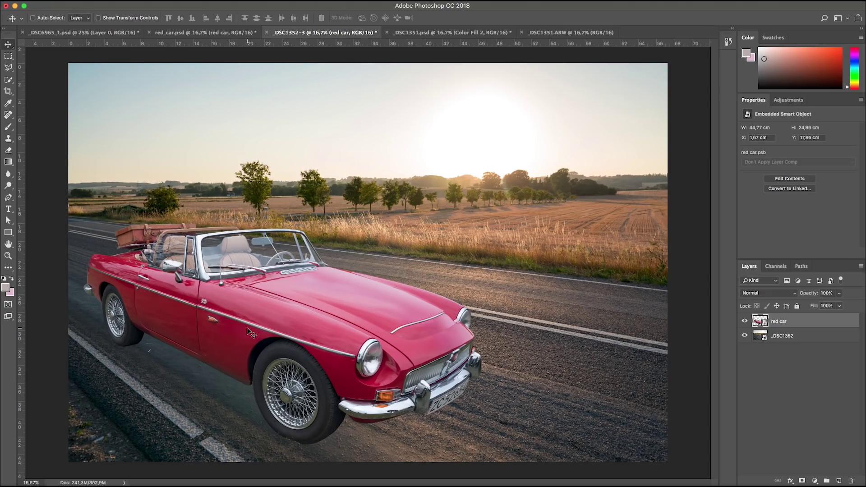
drag(249, 332, 245, 310)
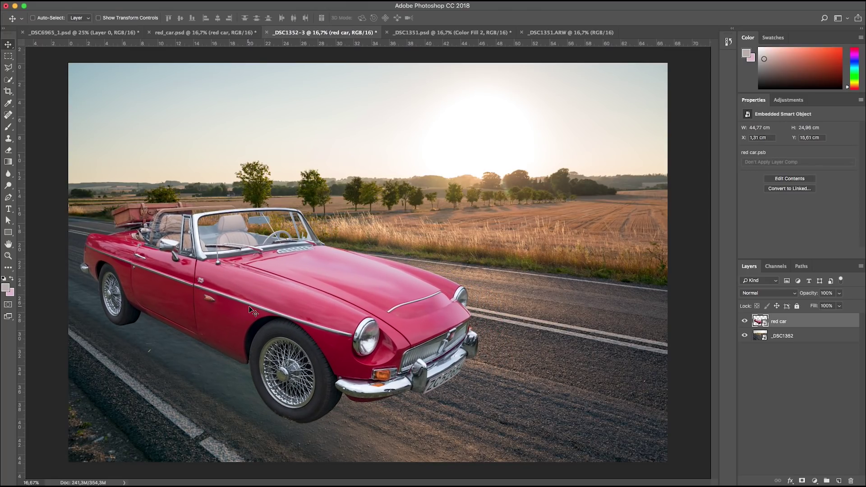
Step: Above the _DSC1352 layer, add a blue solid-colour fill layer named 'shadow'
click(788, 336)
click(147, 1)
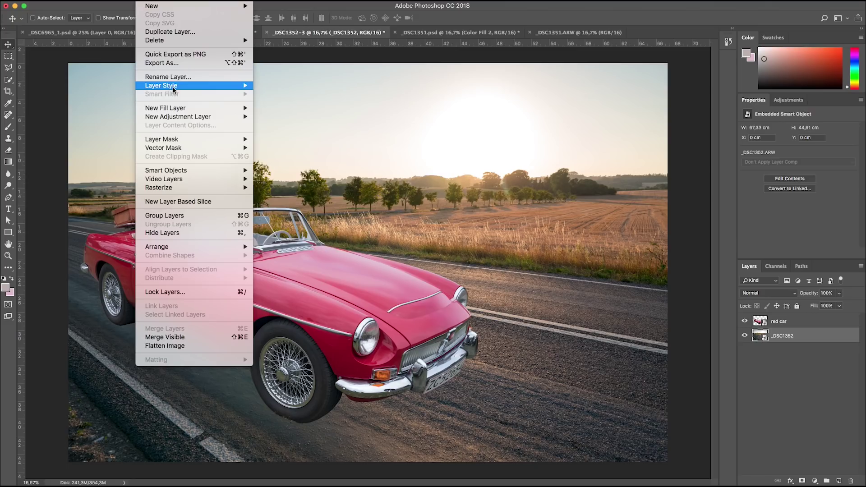
mouse_move(183, 111)
click(280, 109)
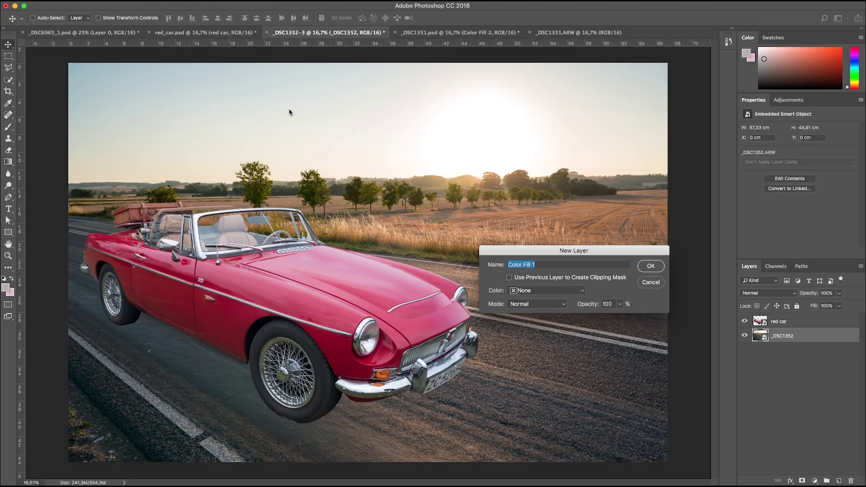
text(shadow)
click(645, 267)
click(793, 365)
click(781, 353)
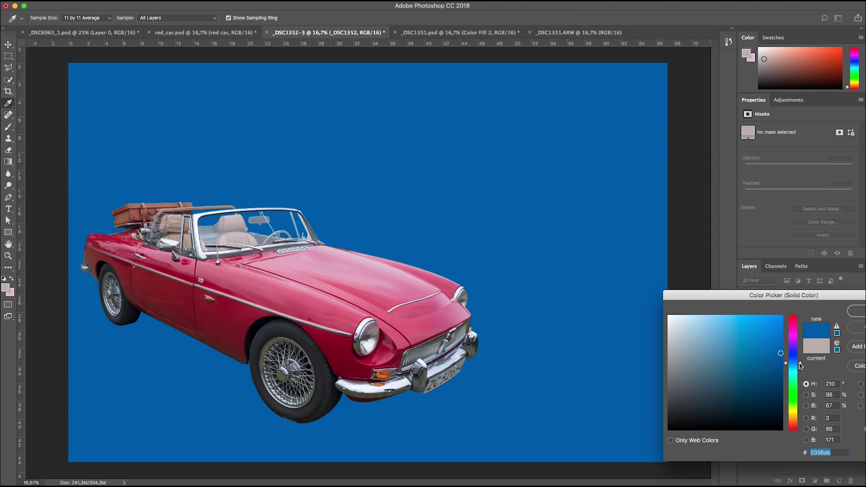
key(Return)
Step: Set the shadow layer to Multiply and select its mask
click(754, 293)
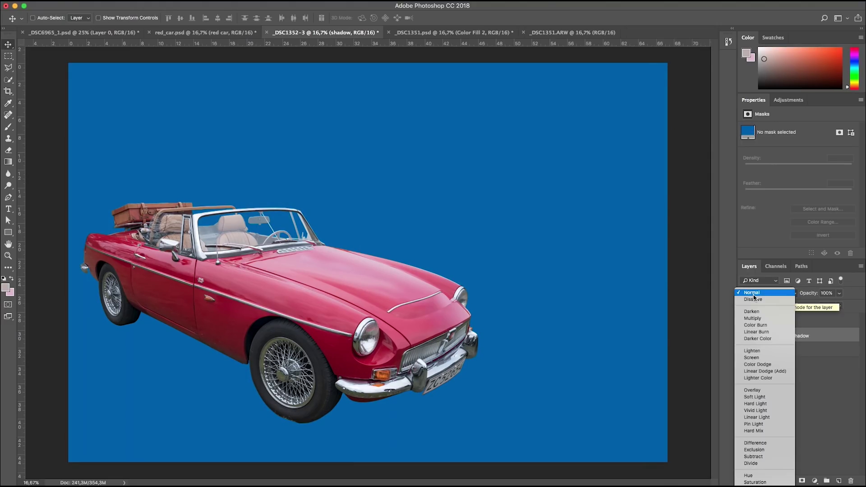
click(752, 317)
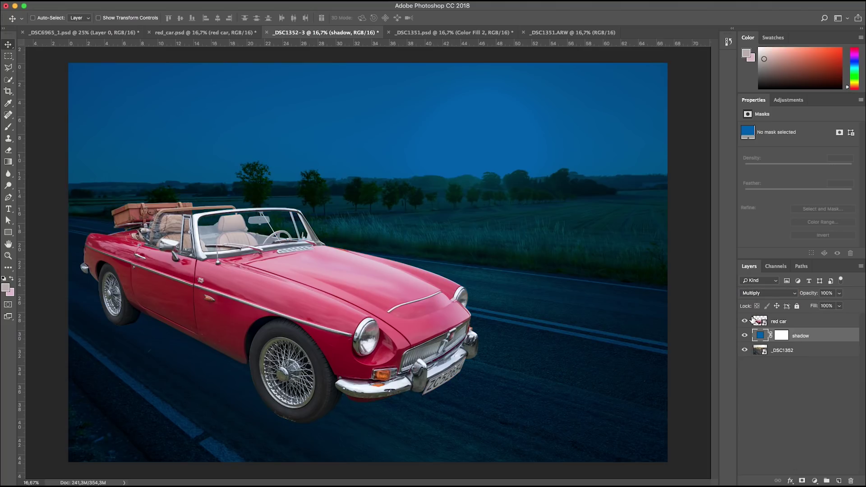
click(781, 335)
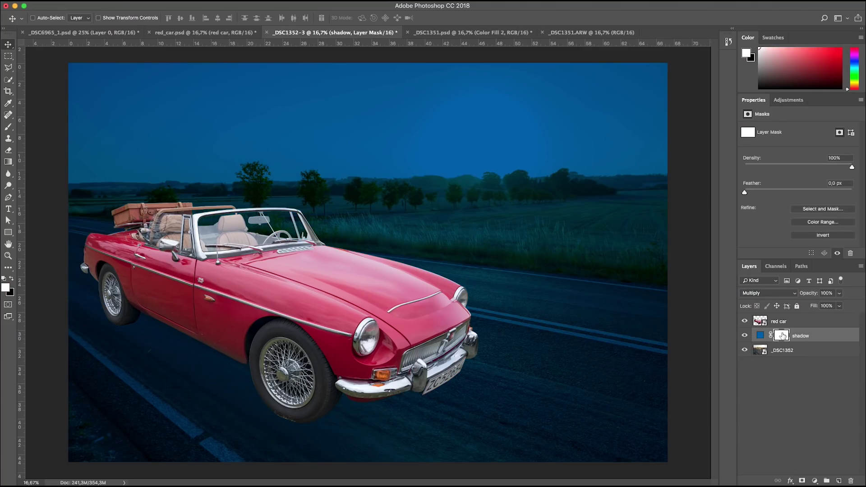
Step: Invert the shadow mask and reveal blue only in a polygonal area beside and under the car
key(l)
key(super+i)
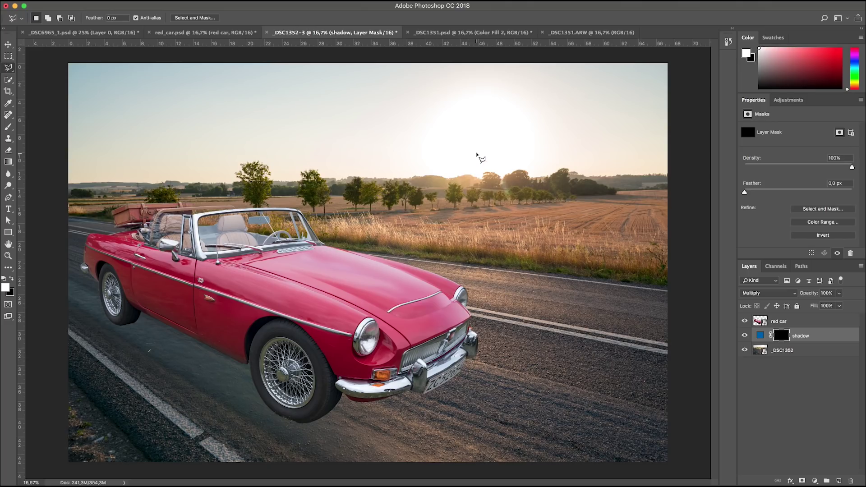
click(454, 355)
click(445, 466)
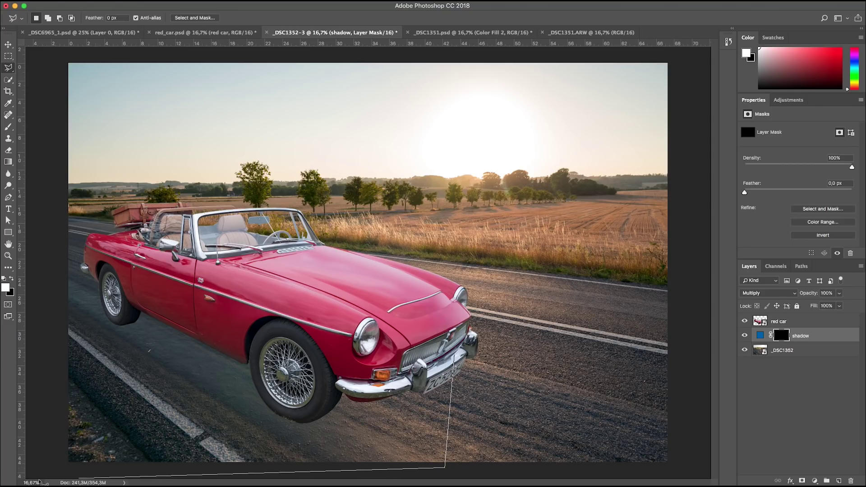
click(42, 473)
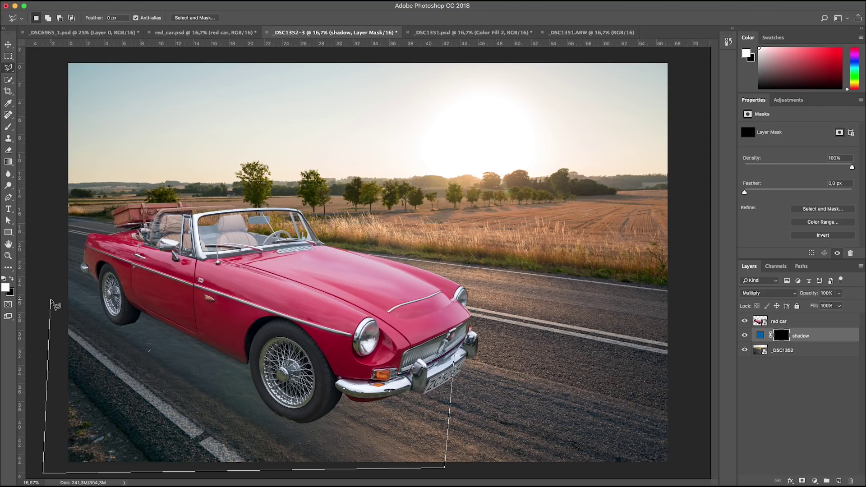
click(51, 300)
click(195, 264)
click(389, 312)
click(453, 356)
key(ctrl+i)
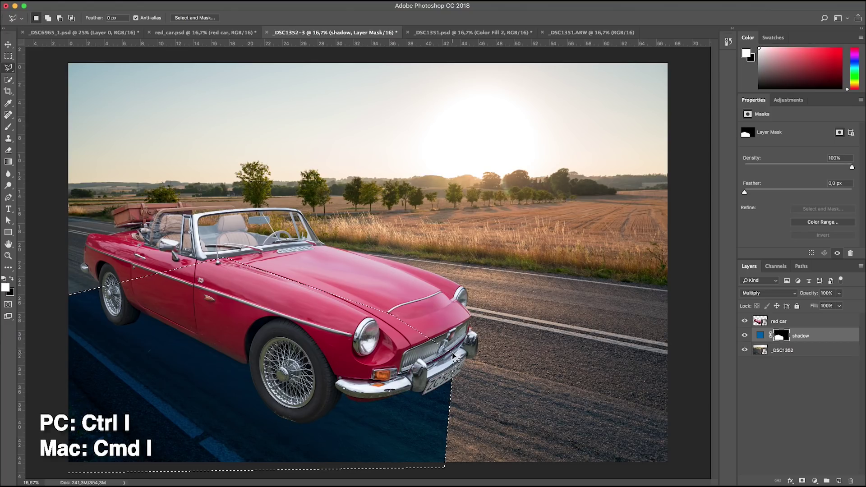
key(ctrl+d)
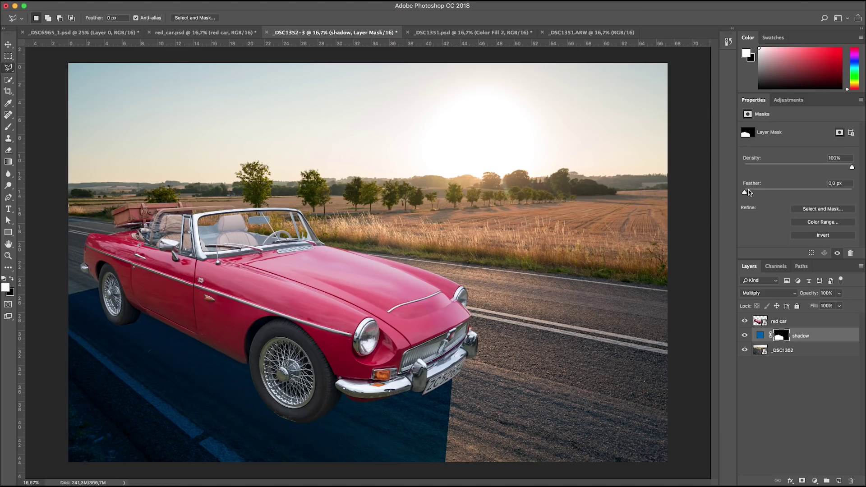
Step: Feather the shadow mask to 68.9 px and lower the layer opacity to 79%
drag(747, 193, 808, 197)
click(838, 293)
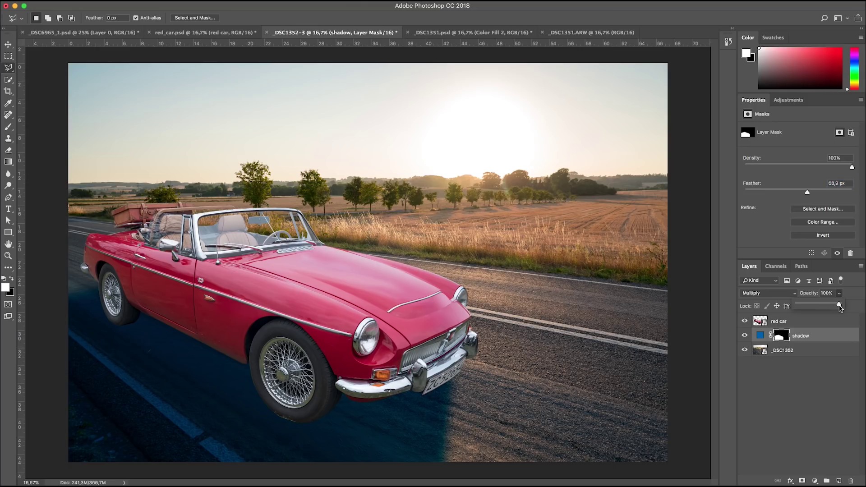
drag(840, 306, 830, 304)
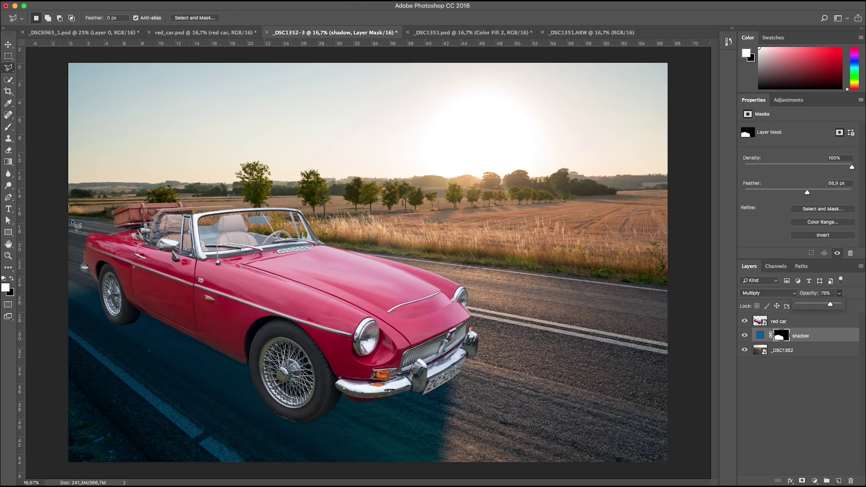
Step: After rechecking the reference photo, change the shadow fill colour to #266da9
click(561, 34)
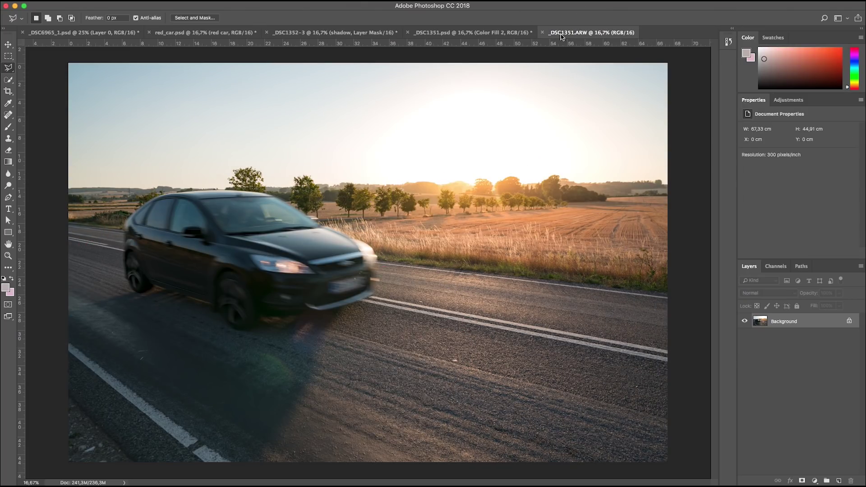
click(296, 34)
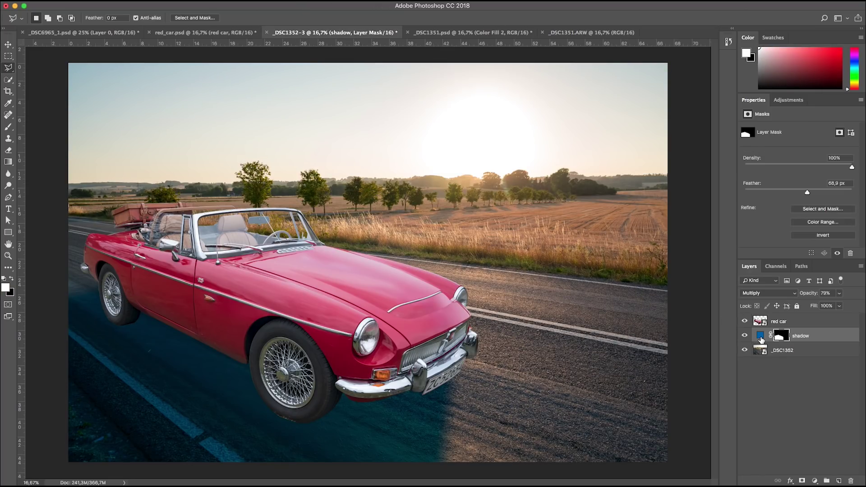
double_click(760, 337)
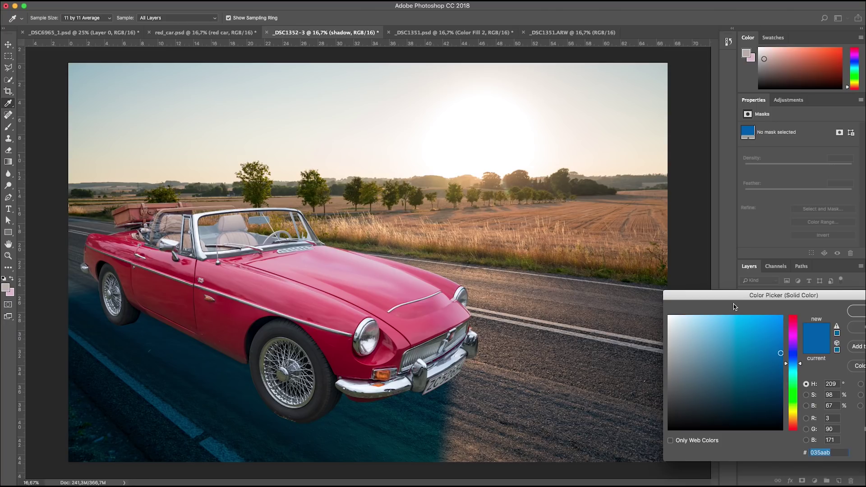
drag(705, 286, 705, 284)
click(658, 275)
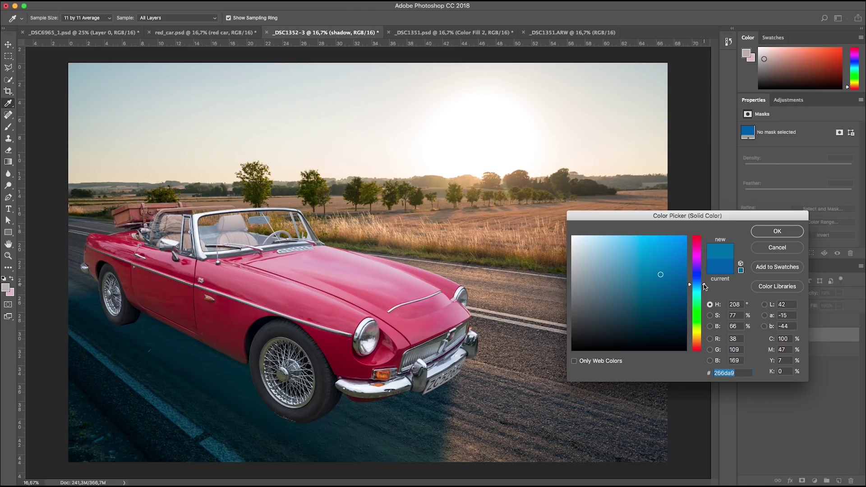
click(776, 233)
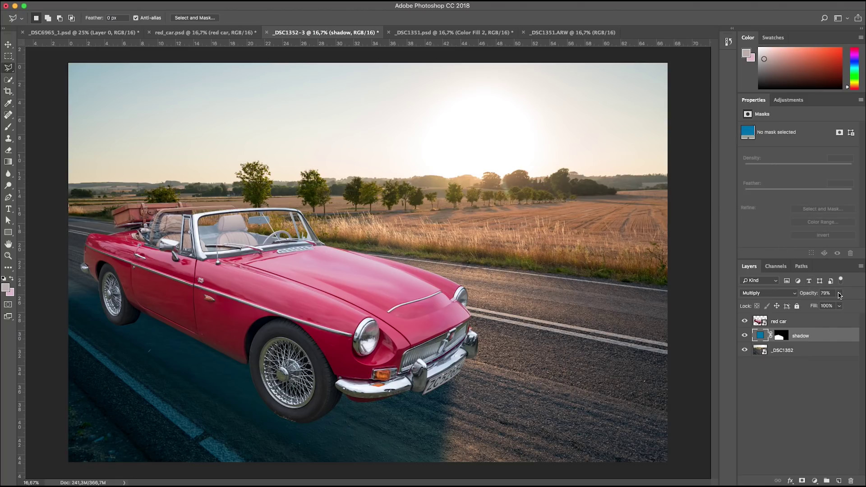
Step: Lower the shadow layer's opacity to 60%
click(838, 293)
drag(838, 306, 832, 307)
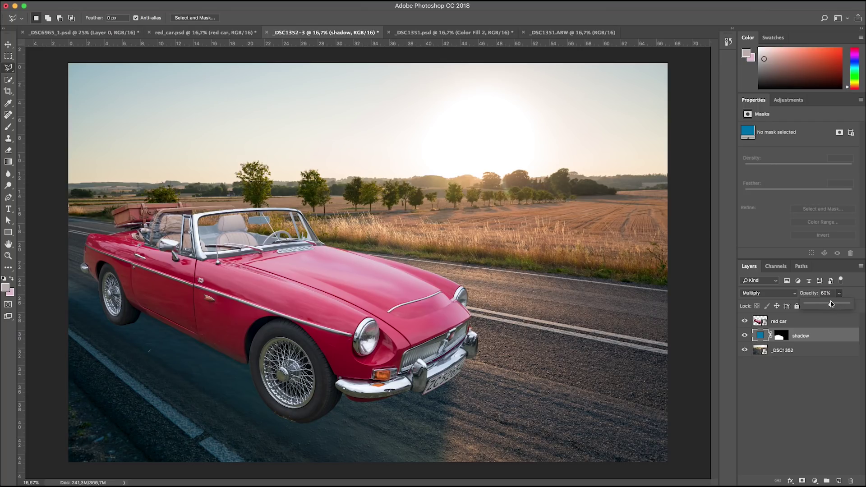
click(810, 320)
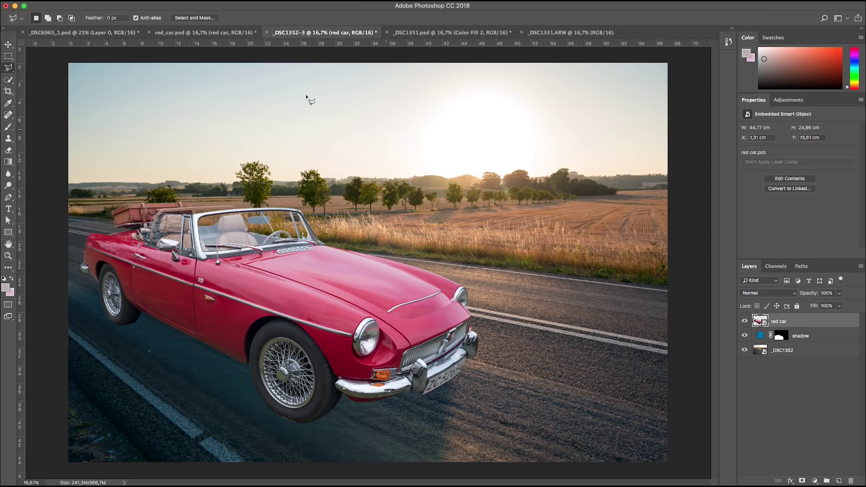
Step: Add an orange solid-colour fill layer 'hood light' with green value 128 and change its blend mode
click(143, 1)
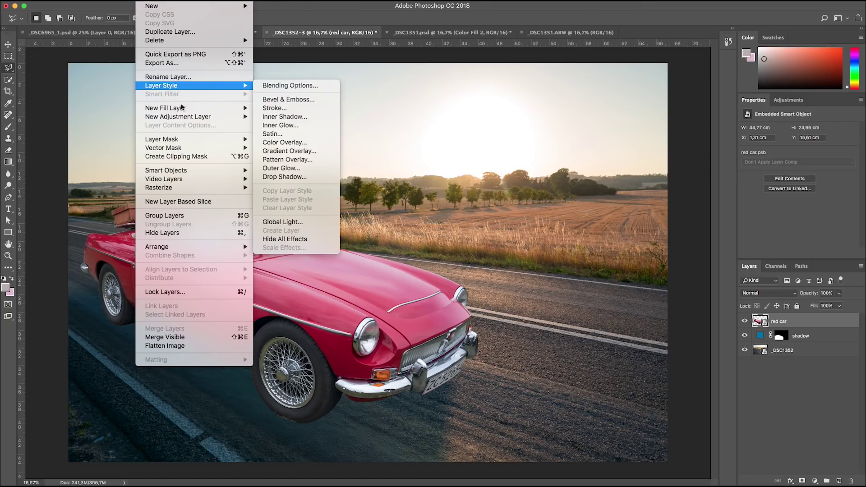
mouse_move(184, 111)
click(271, 108)
text(hood light)
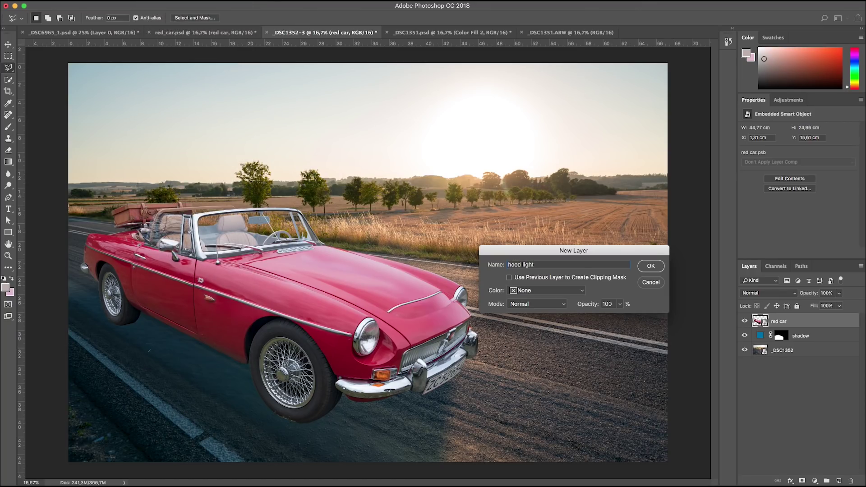
key(Return)
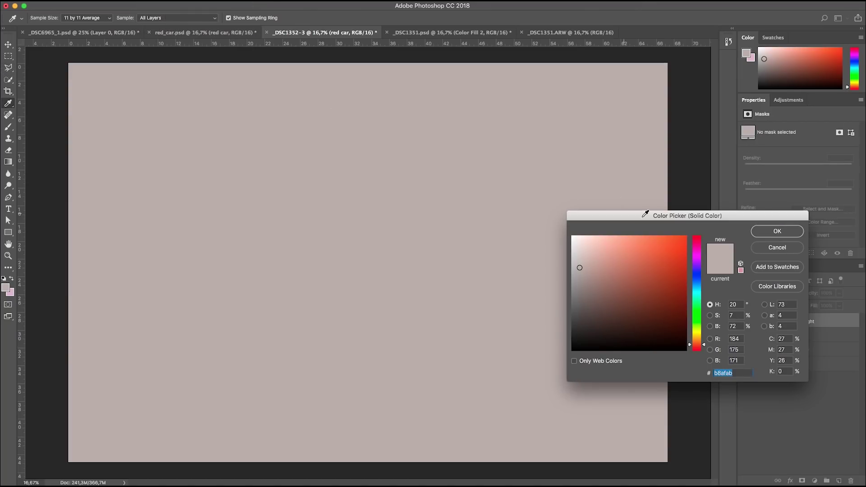
click(686, 236)
drag(743, 350, 710, 352)
text(128)
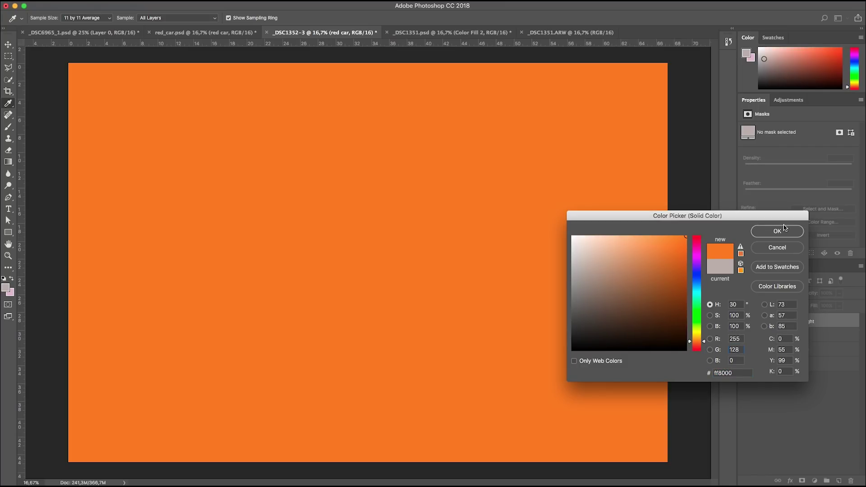
click(788, 229)
click(775, 294)
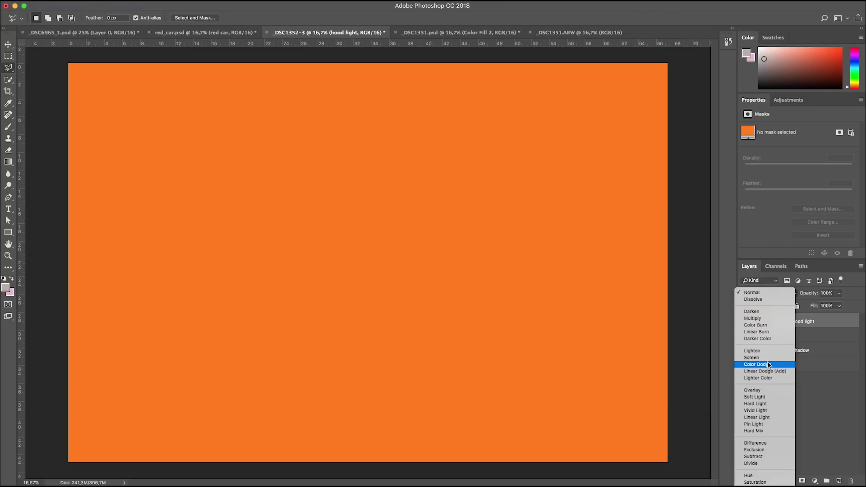
click(751, 358)
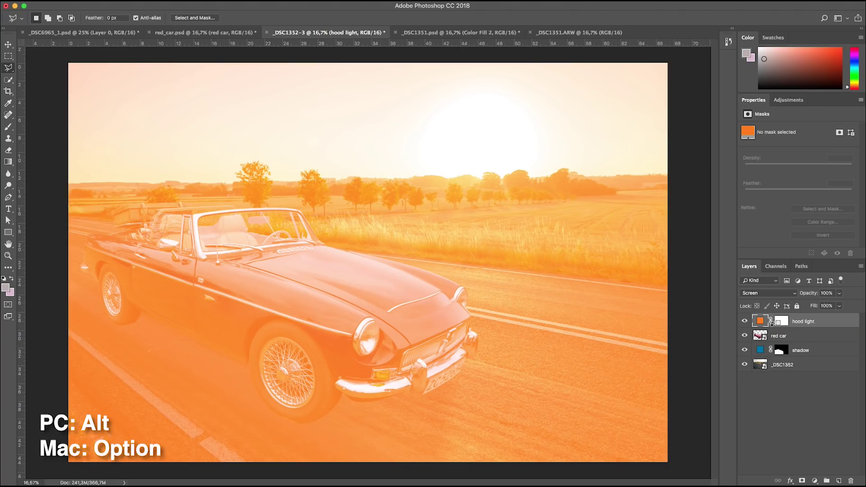
Step: Clip hood light to the car and split its Underlying Layer Blend If range to 118/181
alt+click(772, 324)
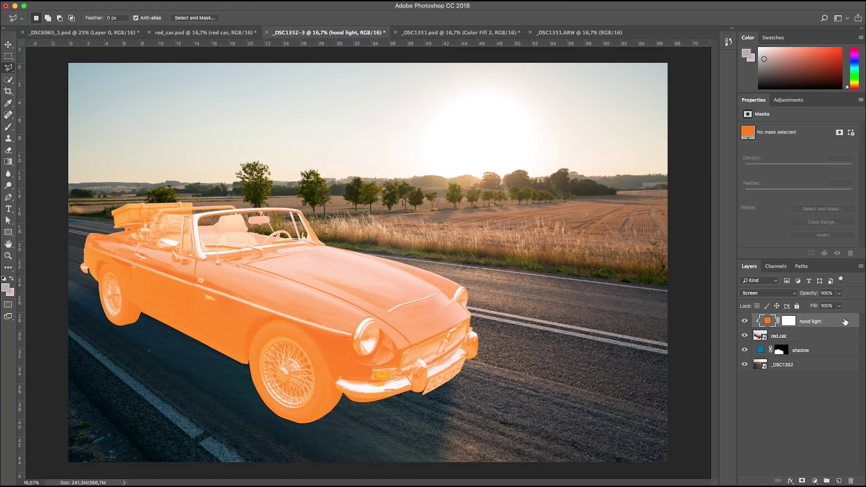
double_click(845, 321)
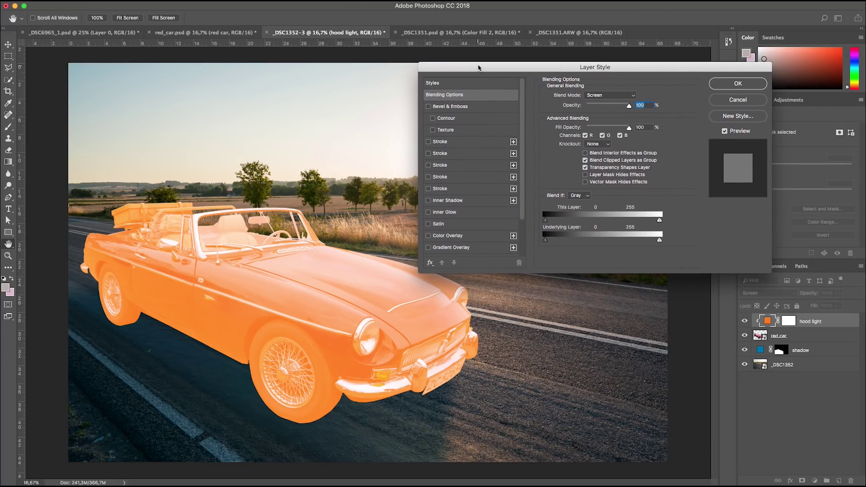
drag(548, 241, 620, 244)
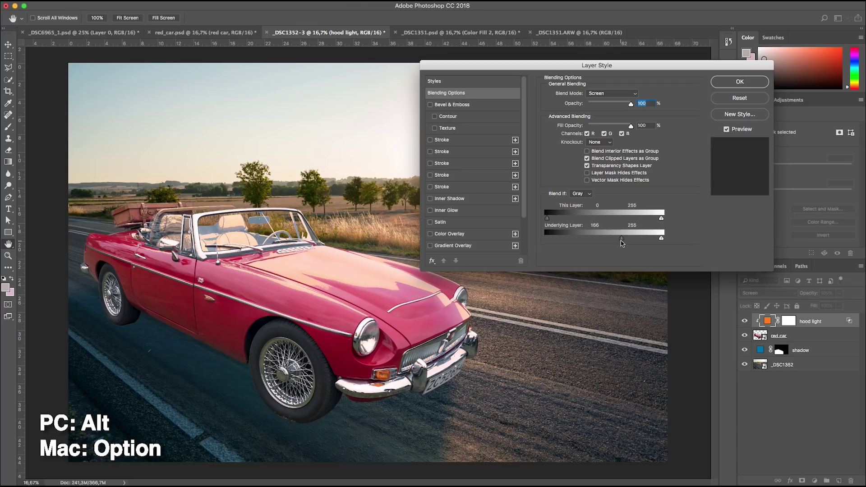
drag(621, 244, 600, 242)
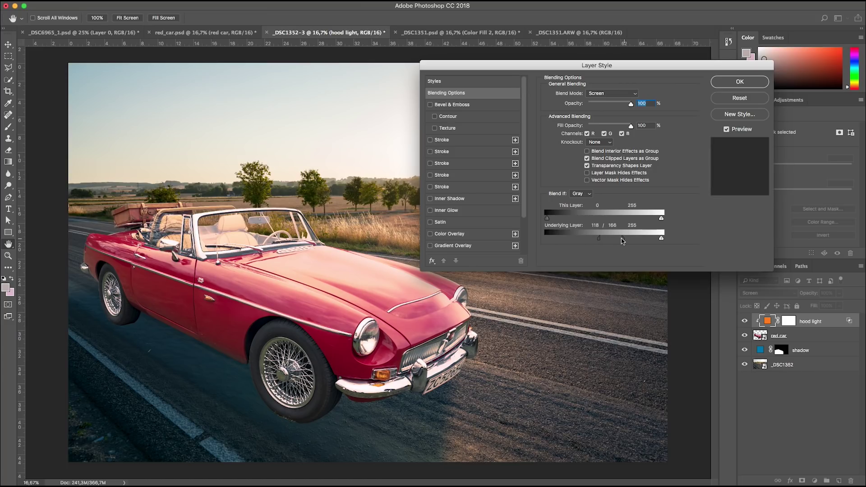
drag(622, 241, 629, 244)
click(720, 86)
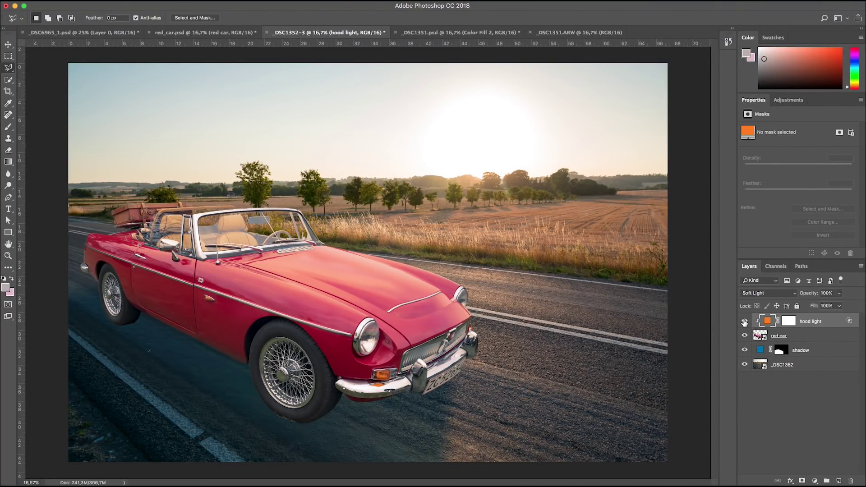
Step: Lower the hood light layer's opacity to 77%
click(838, 294)
drag(840, 305, 829, 308)
click(820, 321)
Step: Invert the hood light mask and paint it back onto the hood with a 120 brush
click(788, 321)
key(ctrl+i)
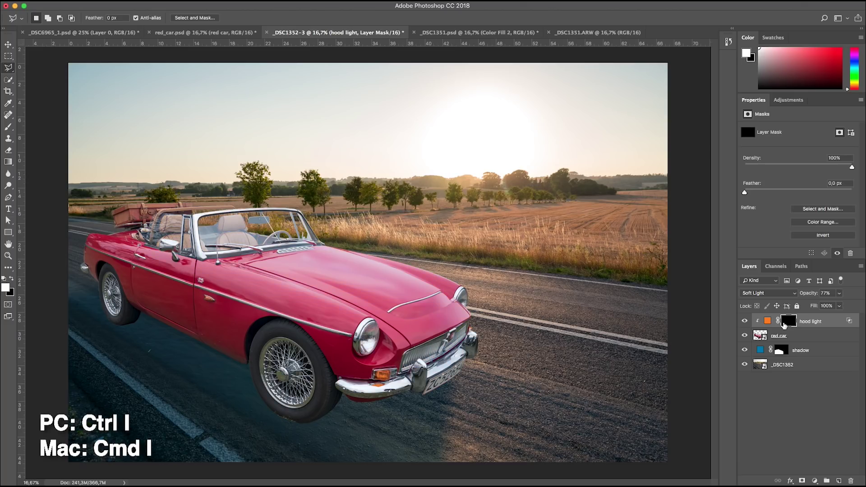
key(b)
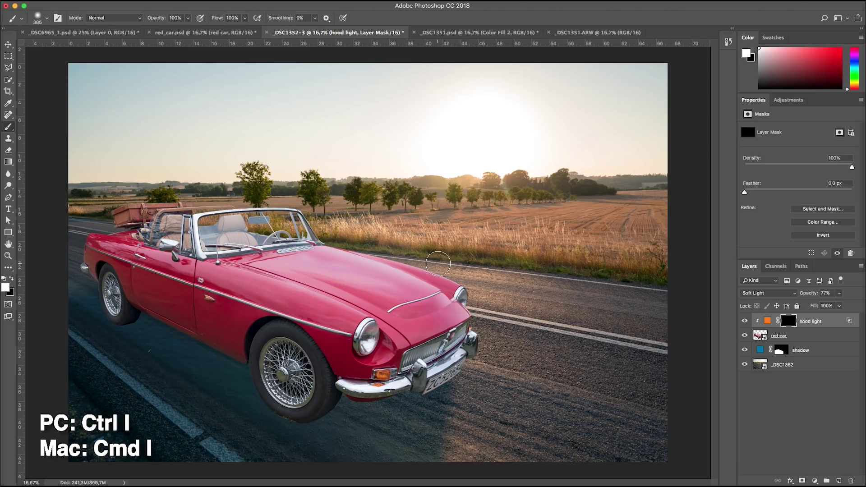
mouse_move(441, 270)
mouse_down()
mouse_move(454, 282)
mouse_move(396, 256)
mouse_move(335, 246)
mouse_move(419, 285)
mouse_up()
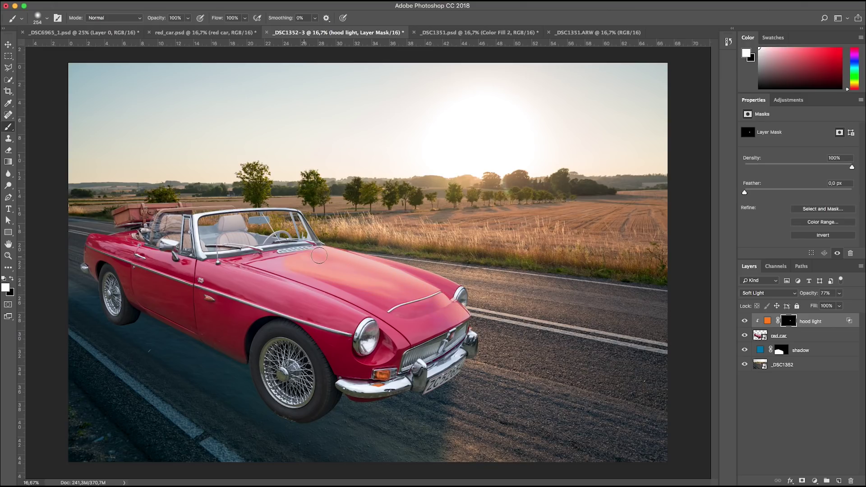
drag(364, 311, 359, 313)
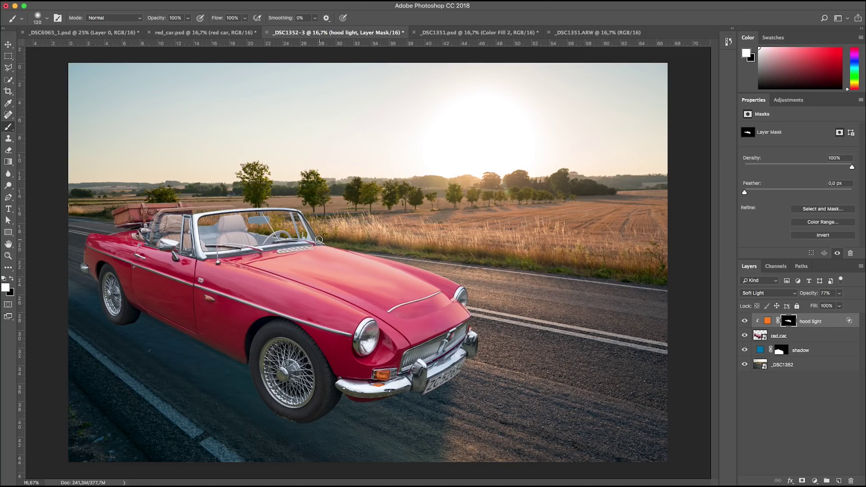
drag(307, 241, 305, 243)
key(l)
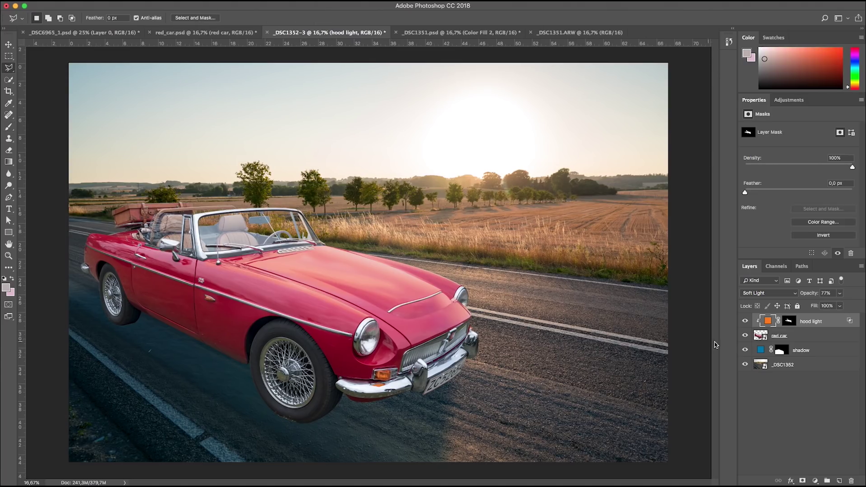
click(758, 365)
Step: Lasso-select the road areas under the rear and front wheels
right_click(9, 67)
click(36, 71)
mouse_move(140, 316)
mouse_down()
mouse_move(122, 328)
mouse_move(103, 315)
mouse_move(136, 314)
mouse_up()
mouse_move(250, 384)
mouse_down()
mouse_move(286, 421)
mouse_move(327, 421)
mouse_move(324, 408)
mouse_move(260, 383)
mouse_move(248, 362)
mouse_move(128, 306)
mouse_move(189, 299)
mouse_move(349, 362)
mouse_move(387, 387)
mouse_move(376, 400)
mouse_move(341, 402)
mouse_move(315, 418)
mouse_move(261, 394)
mouse_move(242, 352)
mouse_up()
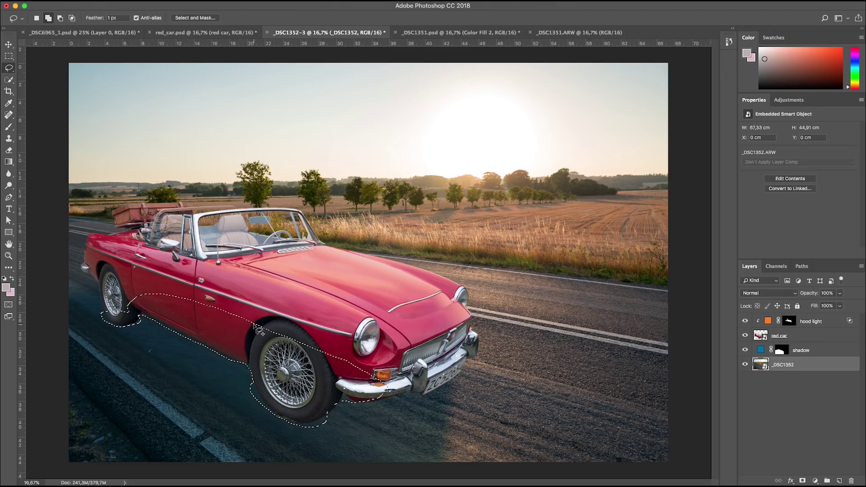
Step: Fill the selection with a deep blue (024a8e) solid colour layer named 'contact shadow'
click(196, 1)
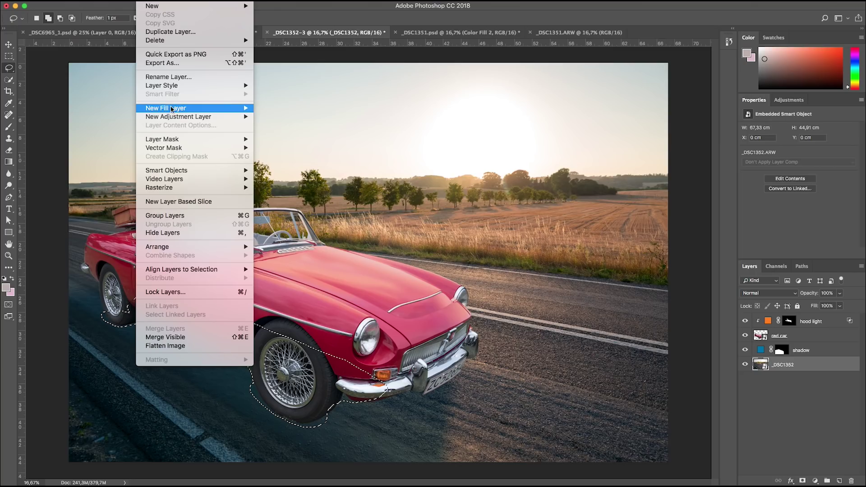
mouse_move(216, 107)
click(280, 106)
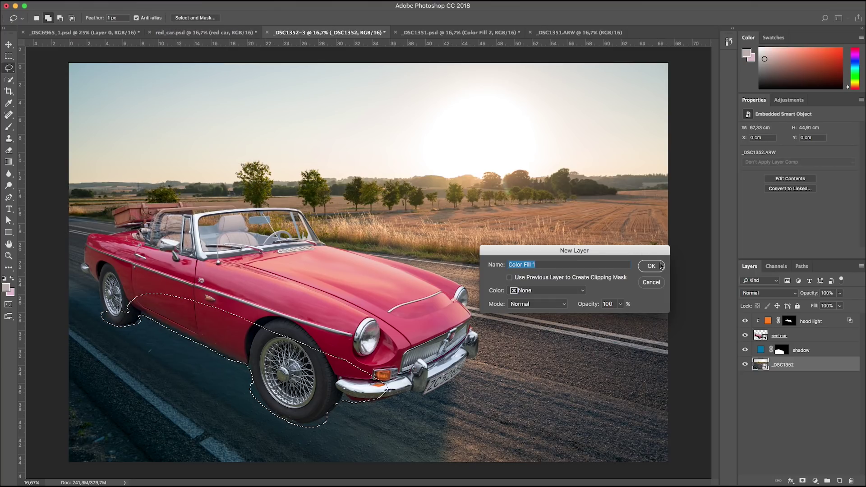
text(con)
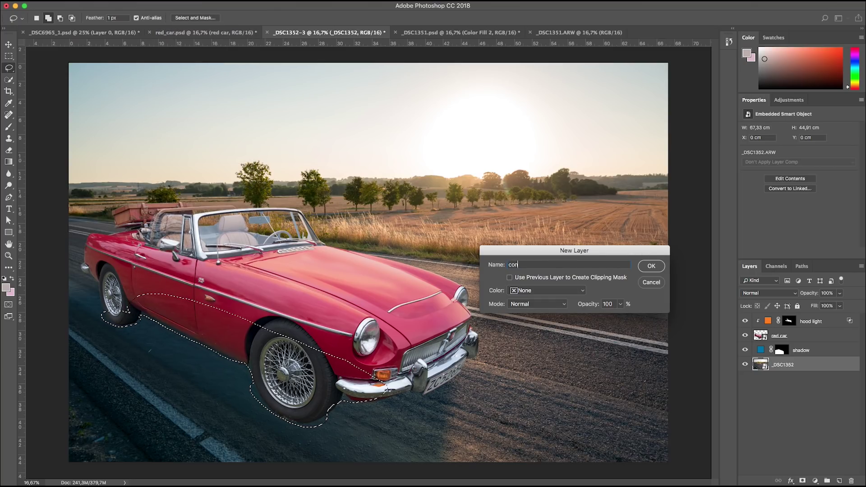
text(tact )
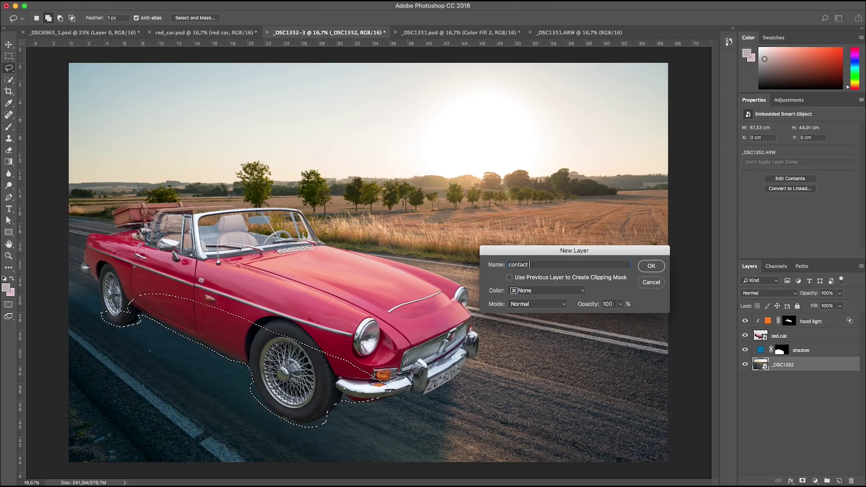
text(shadow)
key(Return)
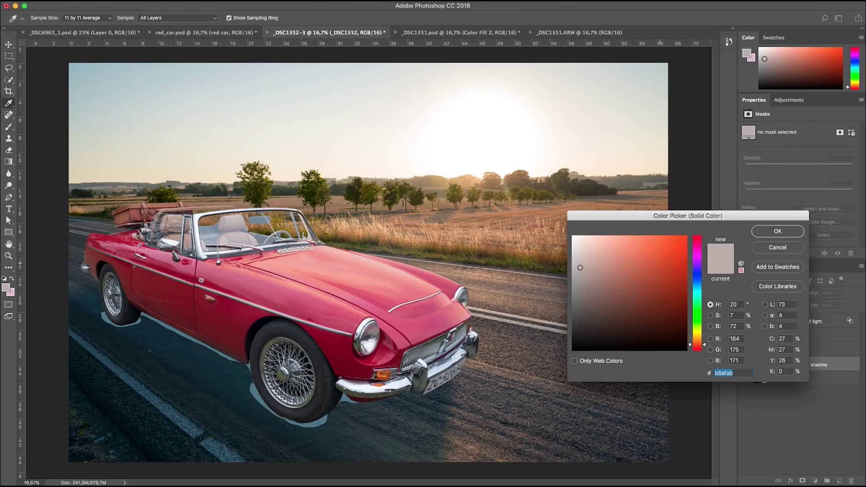
click(690, 283)
click(684, 286)
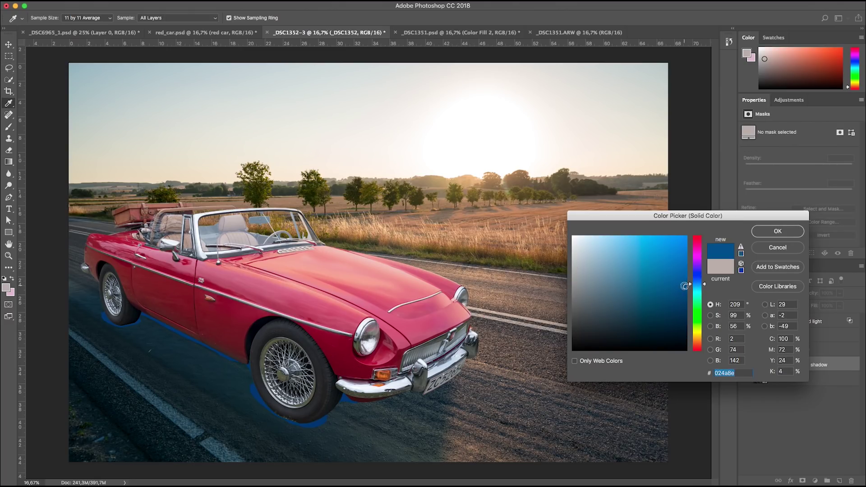
click(765, 235)
Step: Set the contact shadow to Multiply and feather its mask by 3.8 px
click(771, 293)
click(769, 321)
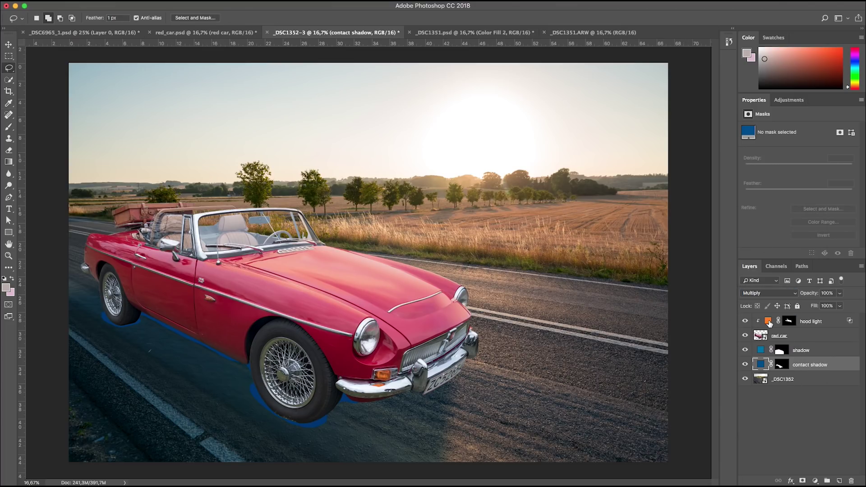
click(781, 364)
drag(746, 193, 807, 193)
Step: Recolour the contact shadow fill to dark teal #13587f
double_click(761, 365)
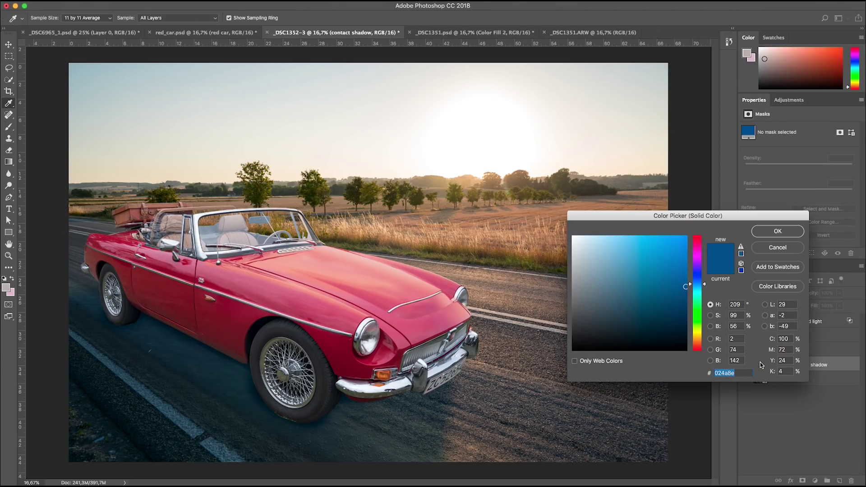
drag(705, 285, 652, 304)
click(770, 233)
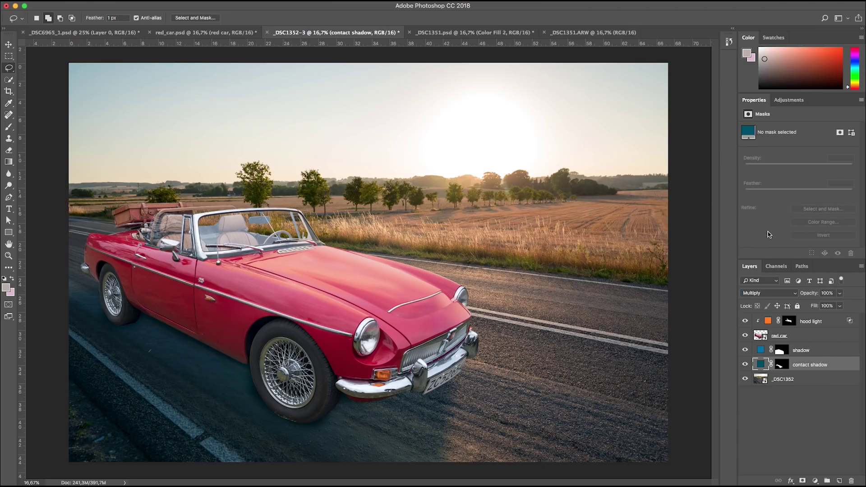
Step: Darken the hood light with a Curves adjustment clipped to it, curve pulled down
click(814, 321)
click(788, 100)
click(785, 116)
click(797, 253)
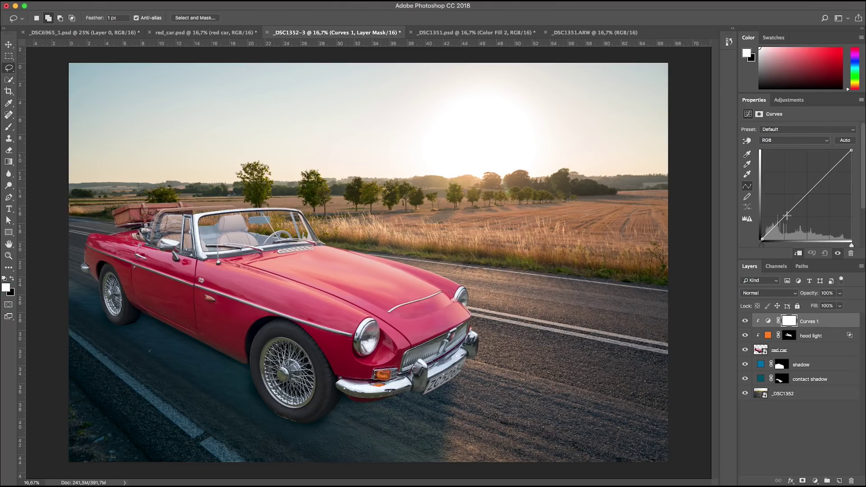
drag(786, 216, 785, 223)
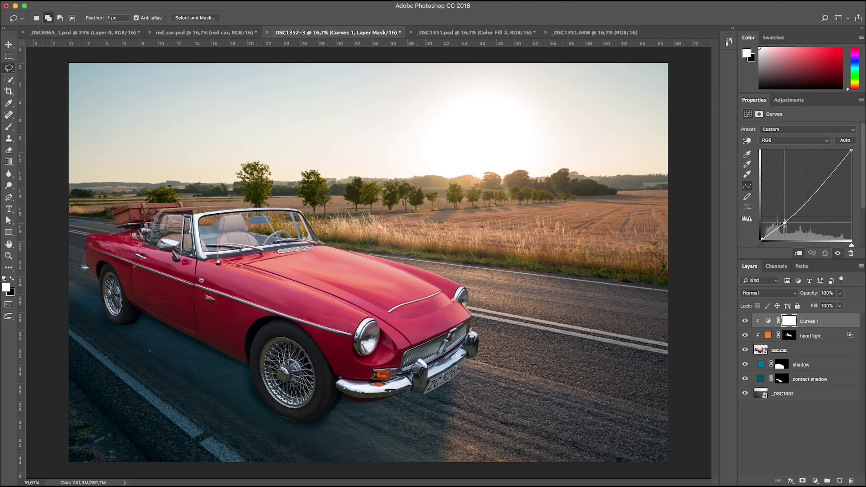
Step: Paint the contact shadow mask near the rear wheel with a 598 px brush
click(781, 379)
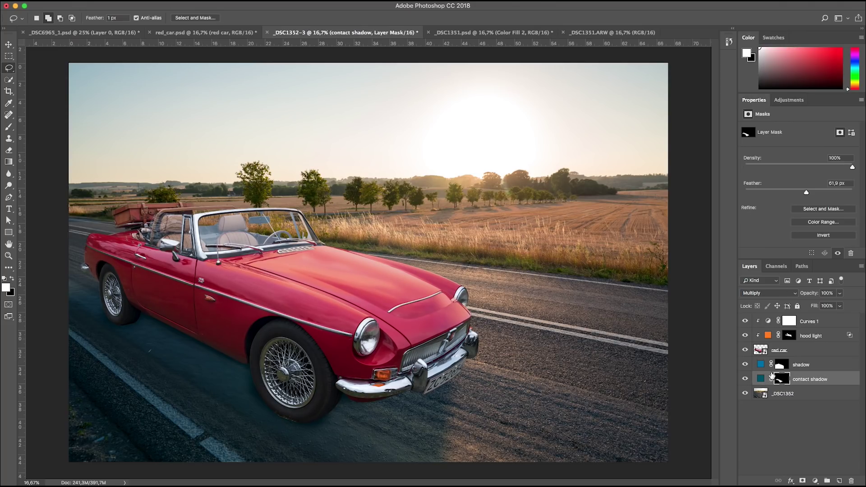
key(b)
drag(273, 333, 289, 335)
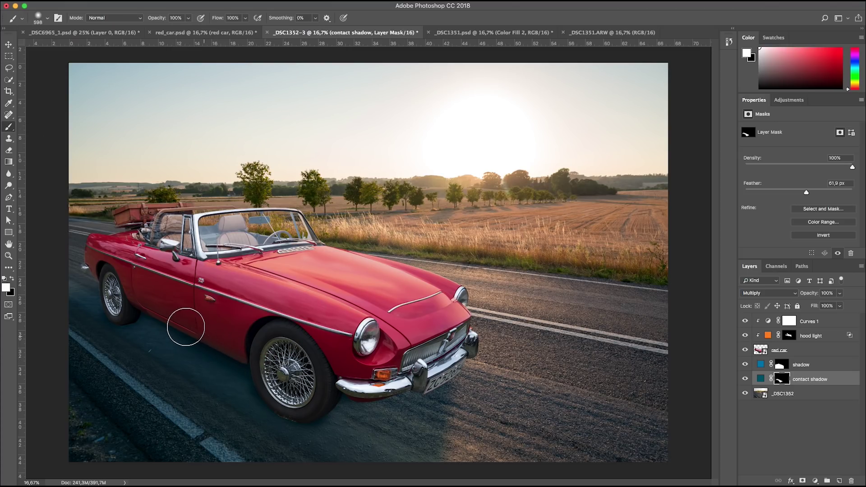
drag(143, 303, 146, 301)
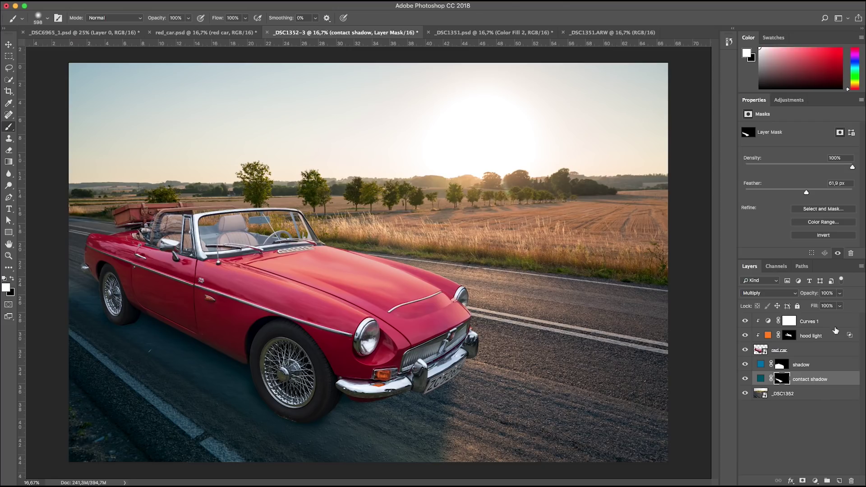
Step: Lower the contact shadow fill to 73% opacity and recolour it dark blue-grey #2e4a69
click(839, 293)
drag(842, 305, 828, 307)
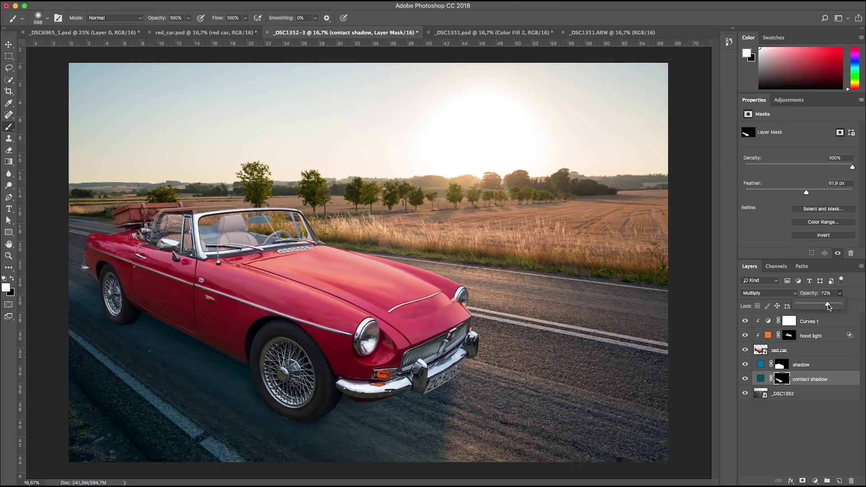
double_click(761, 380)
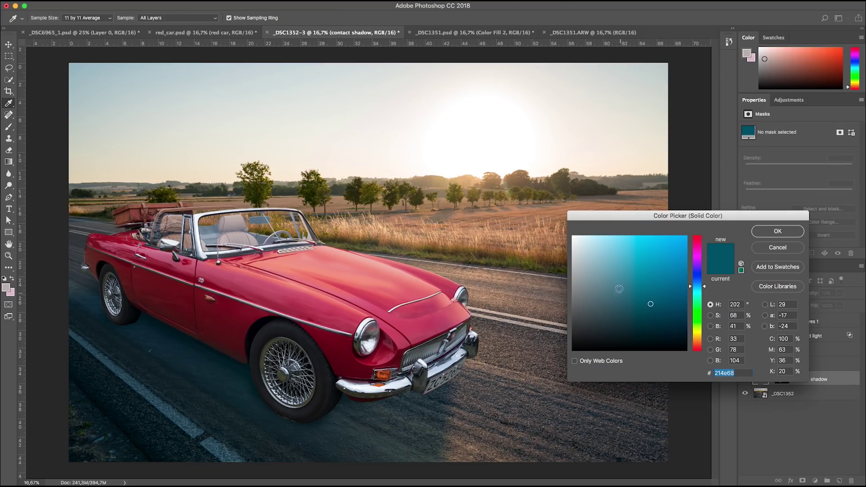
click(628, 311)
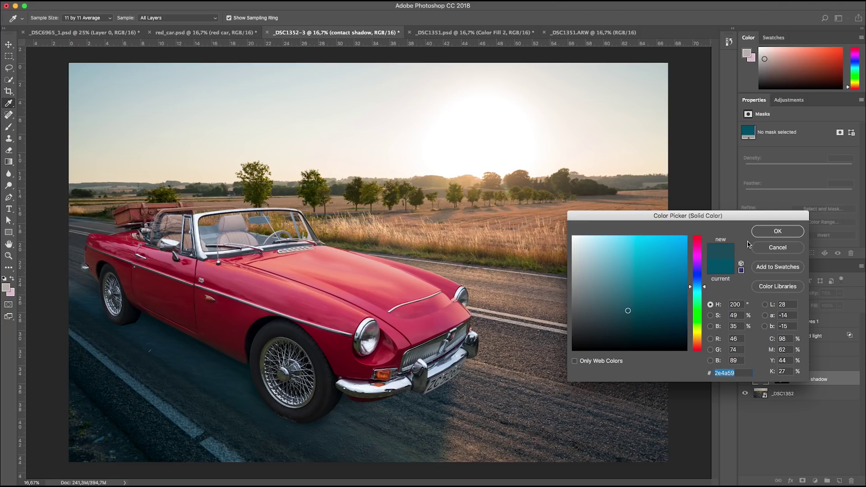
click(769, 232)
click(829, 323)
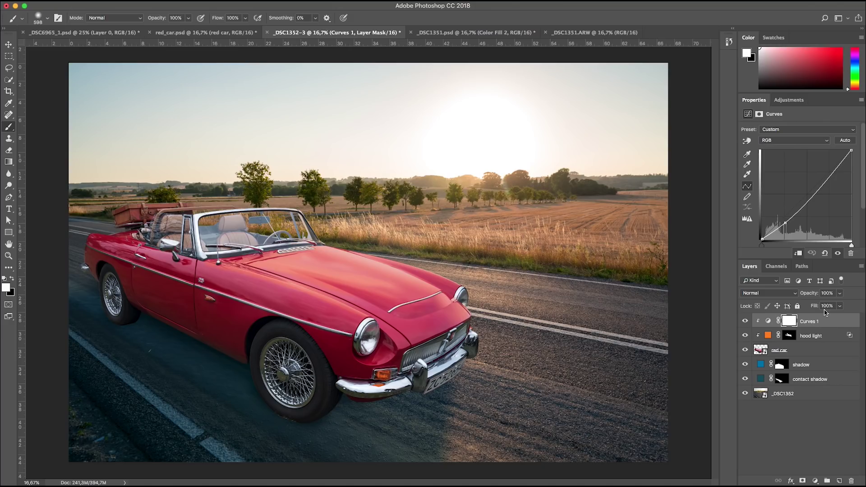
Step: Add a Photo Filter clipped to the layer below, cyan-blue #008cd5 at 66% density
click(789, 100)
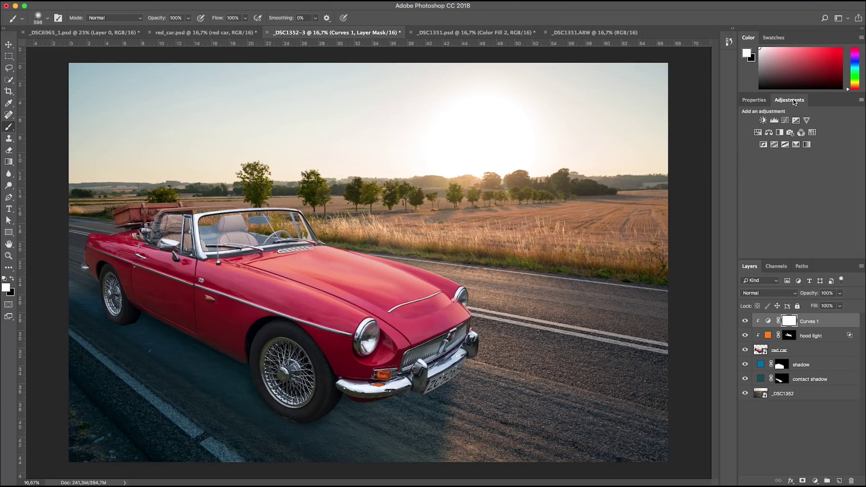
click(790, 132)
click(770, 142)
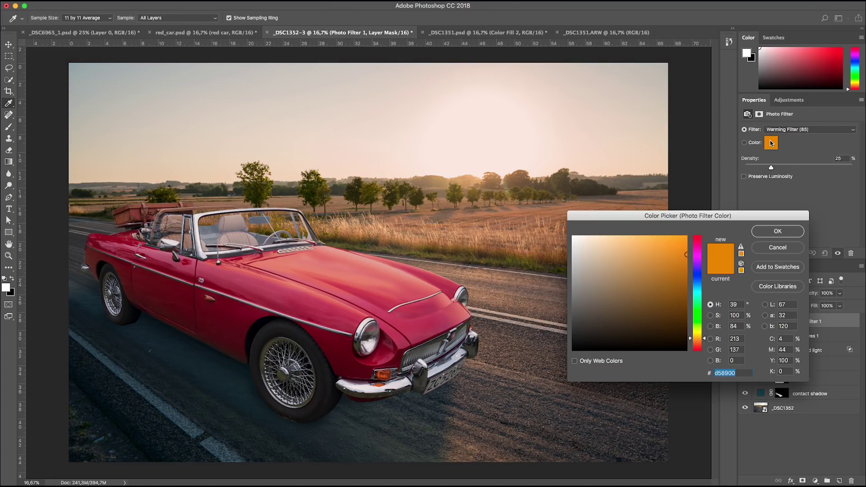
click(697, 281)
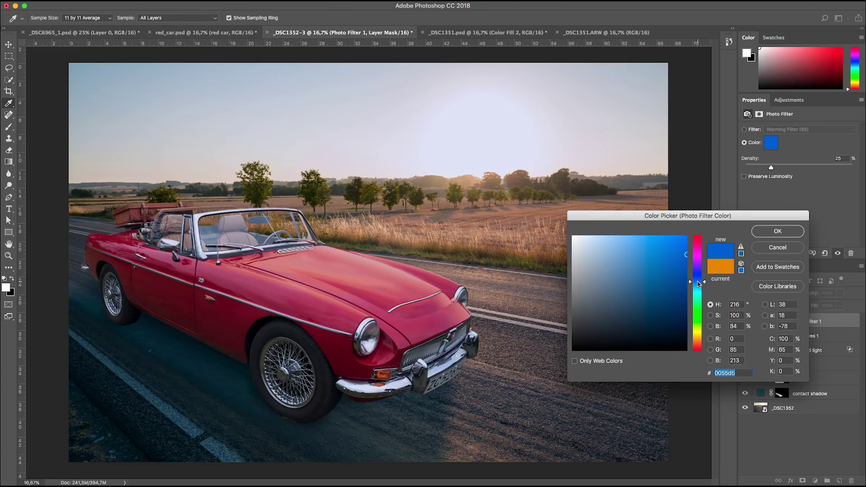
click(768, 234)
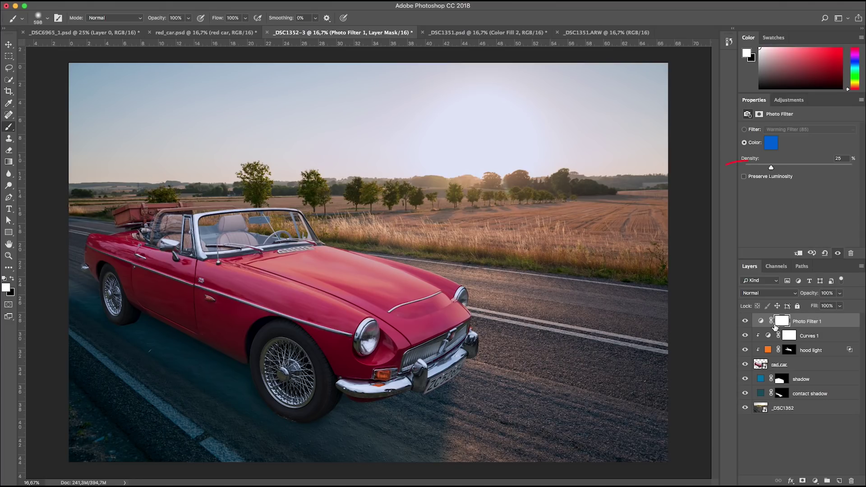
alt+click(773, 328)
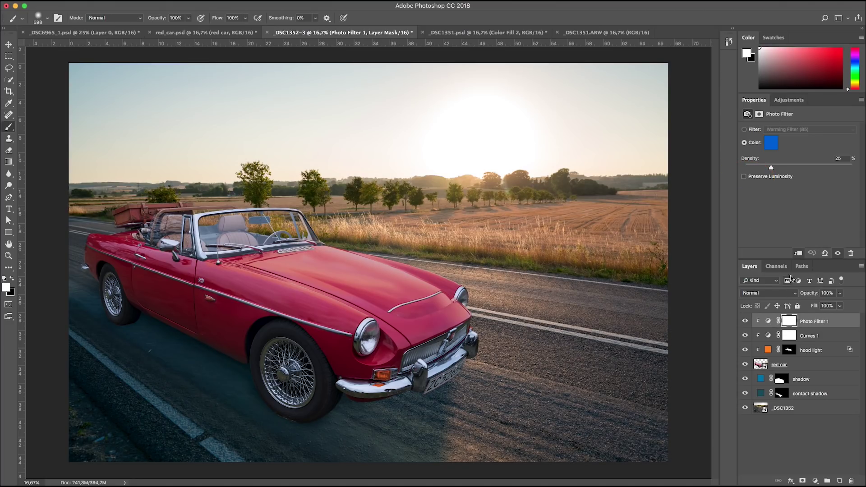
drag(772, 167, 816, 174)
click(771, 142)
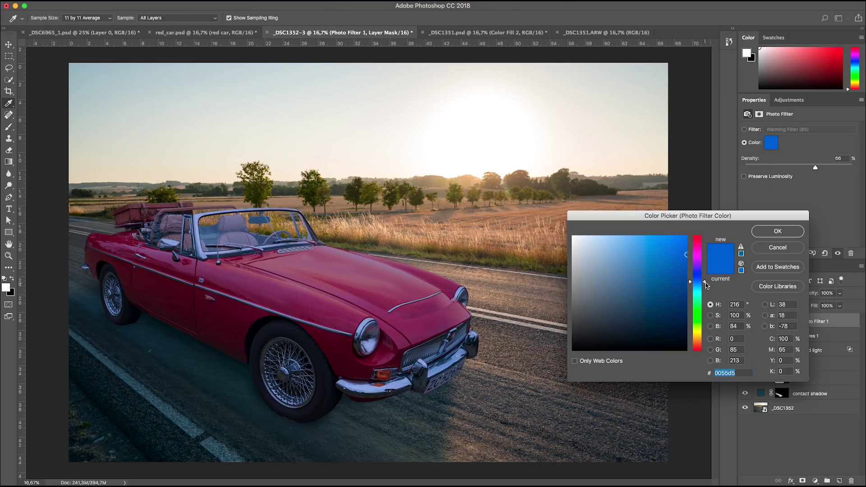
drag(705, 283, 706, 287)
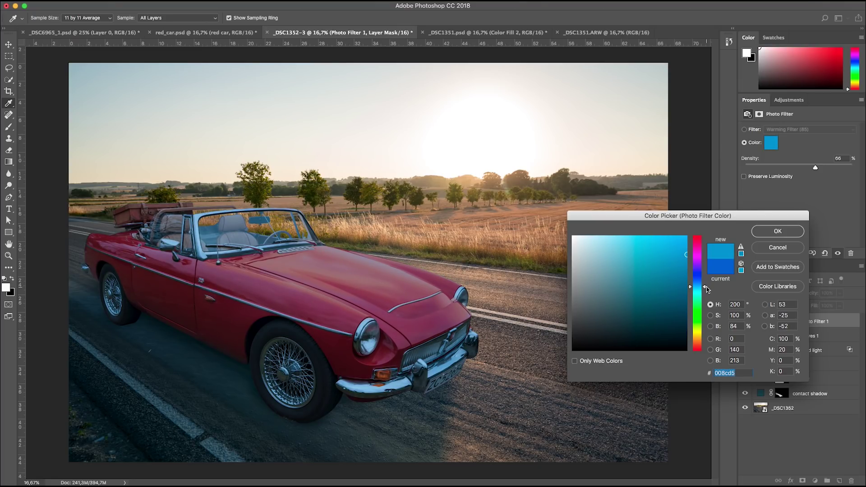
click(763, 234)
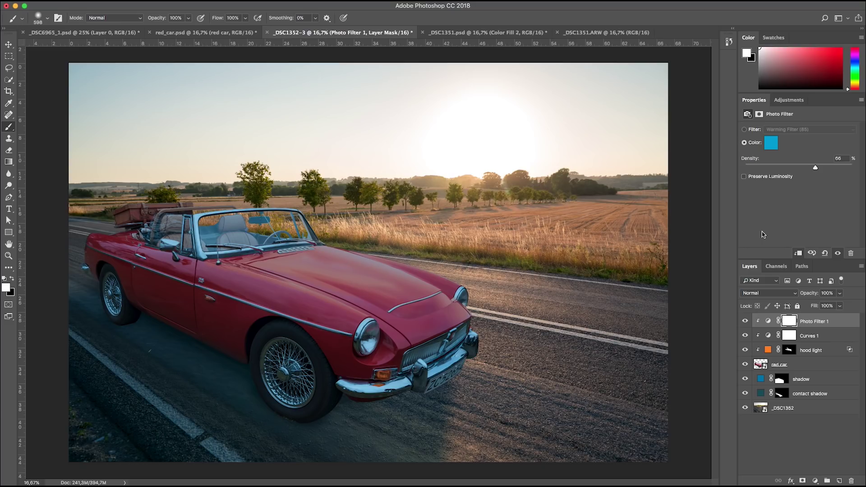
Step: Invert the Photo Filter mask and paint the tint over the front wheel, bumper, headlight area and underside
key(super+i)
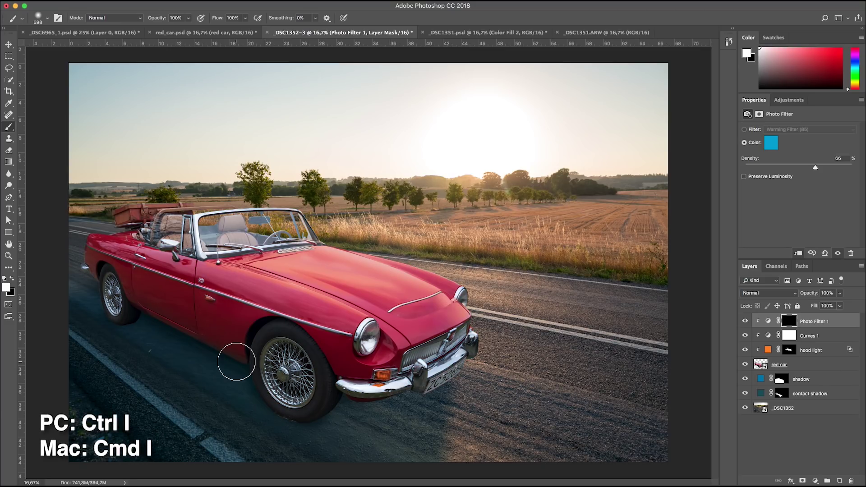
click(295, 369)
drag(296, 369, 292, 369)
mouse_move(295, 370)
mouse_down()
mouse_move(272, 357)
mouse_move(284, 391)
mouse_move(307, 383)
mouse_move(306, 361)
mouse_move(291, 340)
mouse_move(271, 340)
mouse_move(279, 389)
mouse_move(313, 397)
mouse_move(300, 407)
mouse_move(404, 384)
mouse_move(340, 385)
mouse_move(381, 390)
mouse_move(463, 362)
mouse_move(435, 384)
mouse_move(469, 350)
mouse_up()
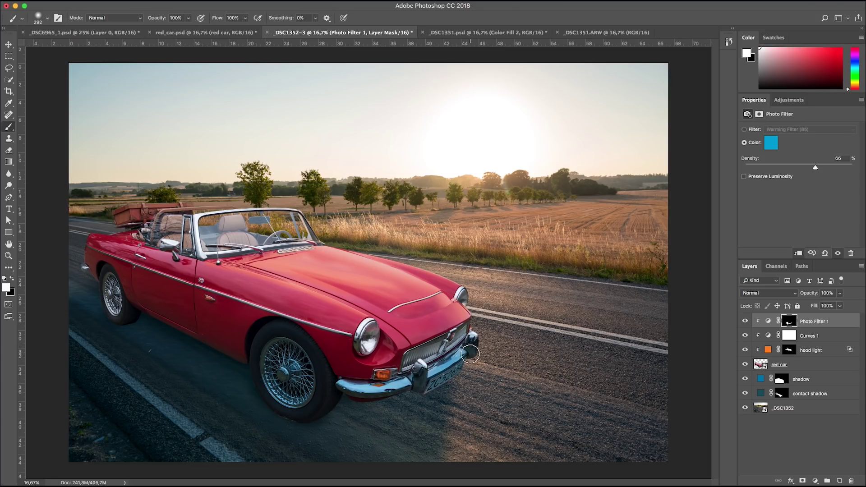
drag(470, 355, 466, 357)
drag(363, 347, 361, 348)
drag(466, 299, 463, 300)
click(463, 301)
mouse_move(109, 297)
mouse_down()
mouse_move(105, 274)
mouse_move(117, 314)
mouse_move(84, 270)
mouse_move(108, 270)
mouse_up()
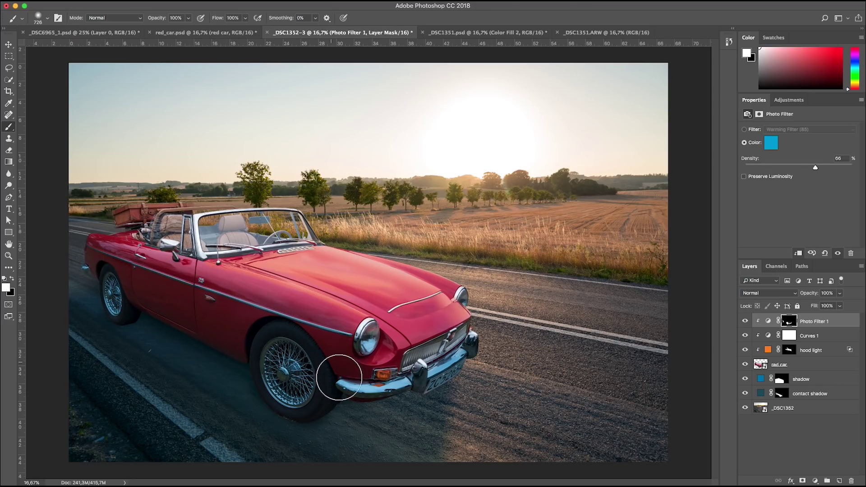
mouse_move(341, 378)
mouse_down()
mouse_move(341, 406)
mouse_move(203, 365)
mouse_move(106, 312)
mouse_up()
Step: Soften the recent tint strokes with Edit > Fade Brush Tool, down to 49%
click(100, 2)
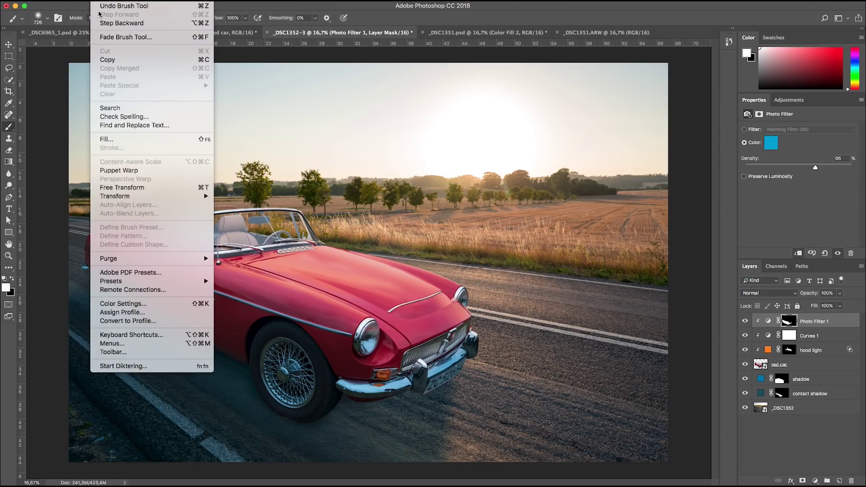
click(125, 37)
drag(751, 117, 727, 119)
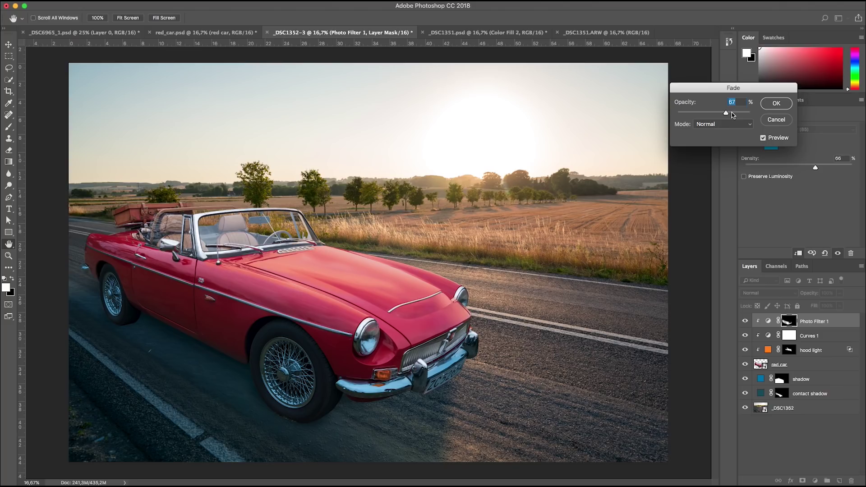
click(776, 104)
key(b)
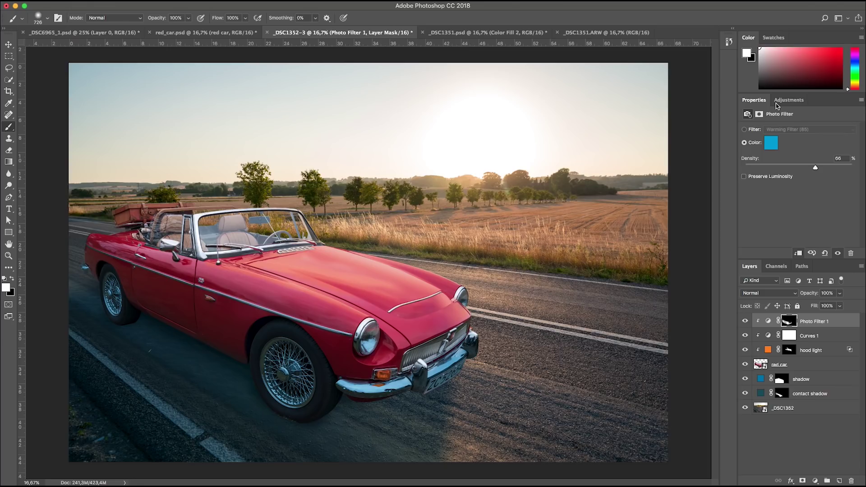
ctrl+alt+drag(450, 354, 431, 354)
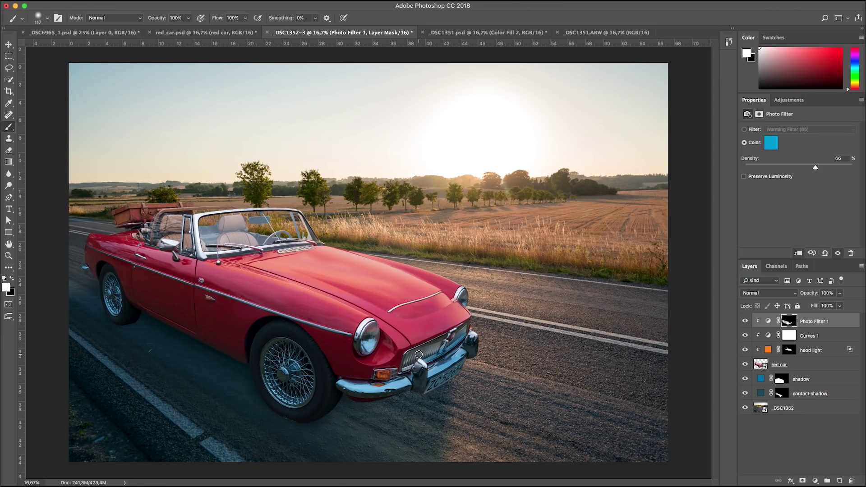
click(95, 1)
click(111, 37)
drag(749, 113, 713, 113)
click(776, 103)
Step: Paint a small tint dab near the bumper and fade it
drag(406, 371, 404, 366)
click(95, 1)
click(111, 37)
drag(749, 114, 722, 113)
click(783, 103)
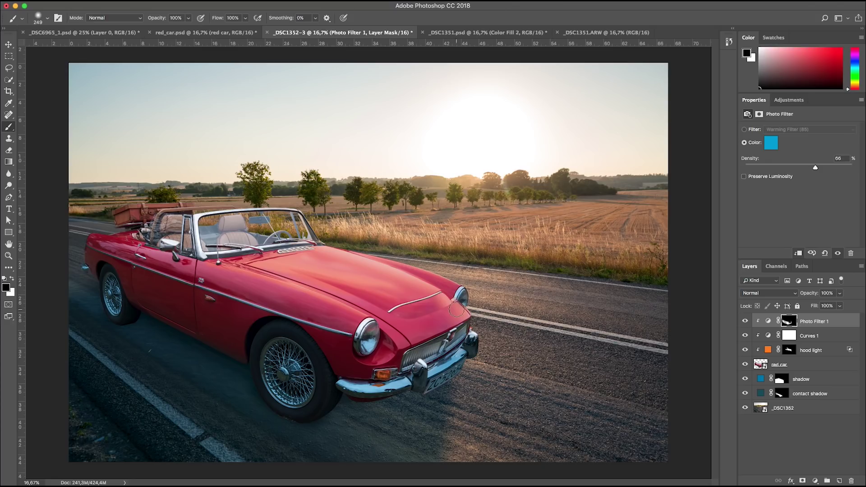
Step: Paint the tint onto the windshield's top frame and remove the spill above it
mouse_move(353, 318)
mouse_down()
mouse_move(331, 386)
mouse_move(323, 388)
mouse_up()
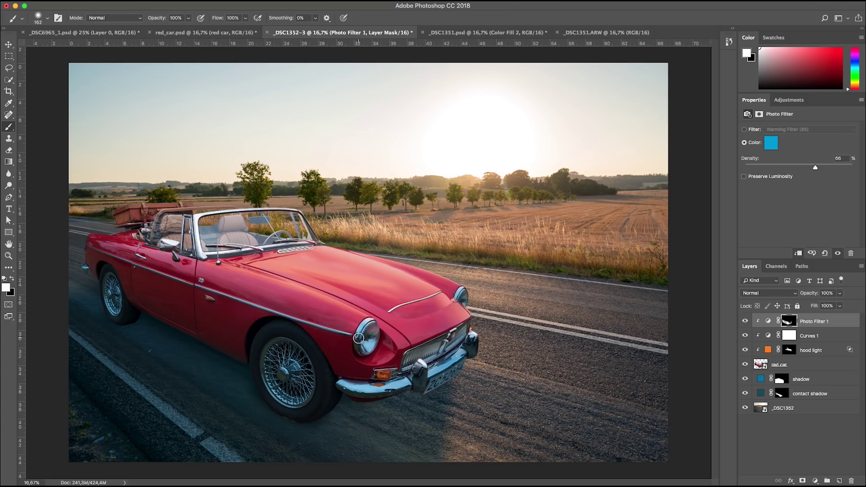
mouse_move(198, 216)
mouse_down()
mouse_move(279, 197)
mouse_move(236, 203)
mouse_up()
key(x)
drag(269, 199, 291, 198)
mouse_move(260, 253)
mouse_down()
mouse_move(216, 253)
mouse_move(294, 243)
mouse_move(267, 244)
mouse_up()
key(x)
key(x)
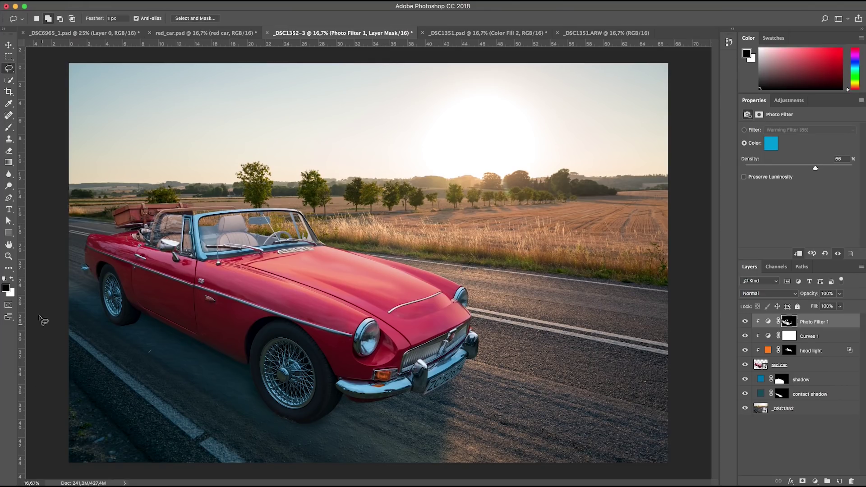
Step: Outline the windshield glass with the Polygonal Lasso tool
right_click(8, 68)
click(41, 75)
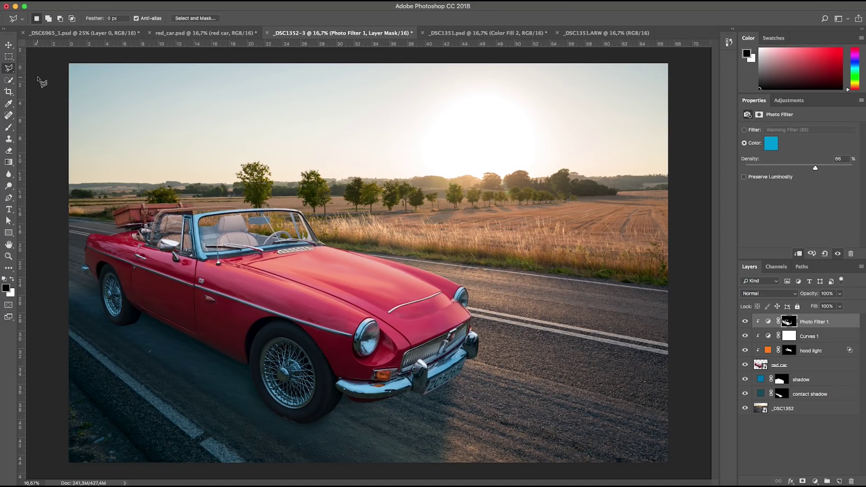
click(801, 382)
click(322, 246)
click(300, 211)
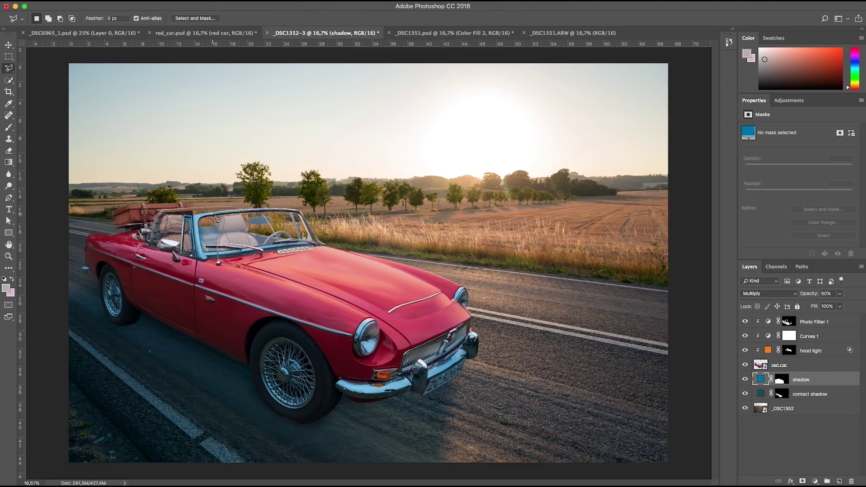
click(197, 219)
double_click(201, 251)
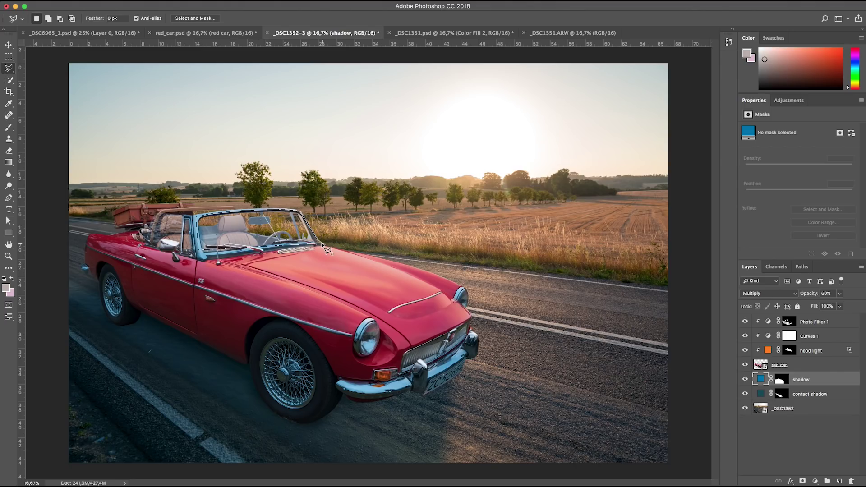
Step: Create a Solid Color fill layer named 'windshield' from the selection at 55% opacity
click(151, 2)
mouse_move(190, 110)
click(290, 110)
text(windshield)
key(Return)
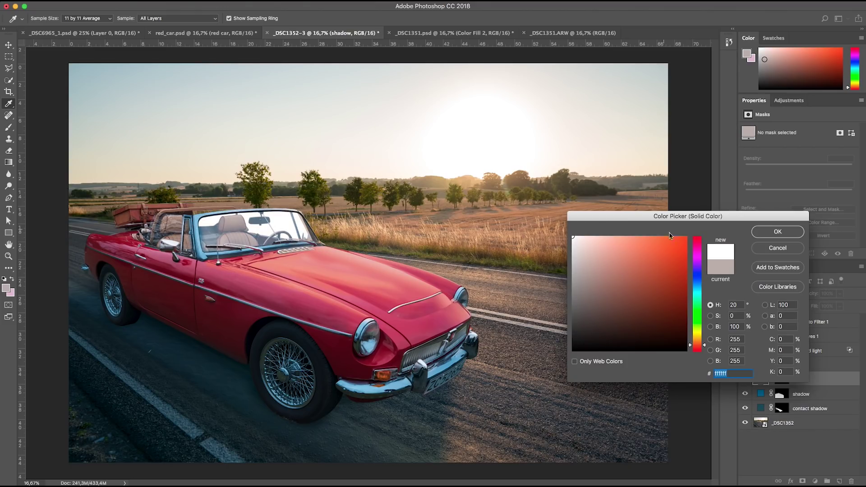
click(767, 232)
click(839, 293)
drag(842, 304, 818, 308)
Step: Recolour the windshield fill light blue and lower its opacity to 37%
double_click(758, 380)
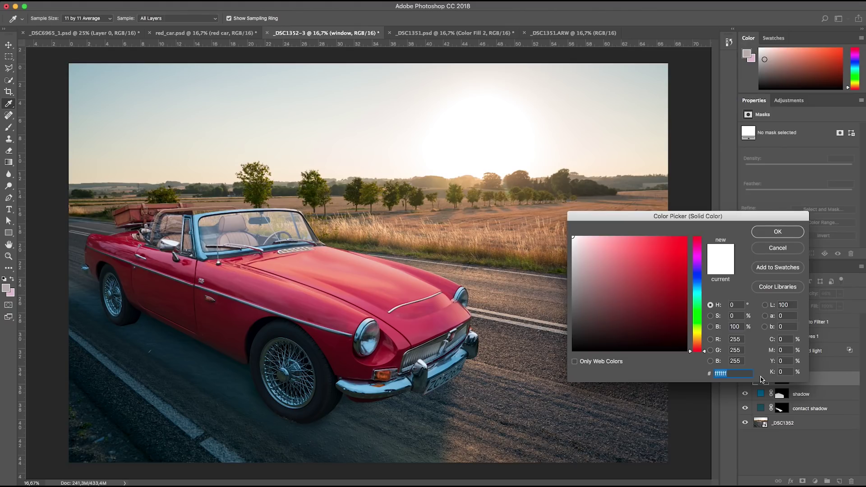
click(697, 283)
click(612, 237)
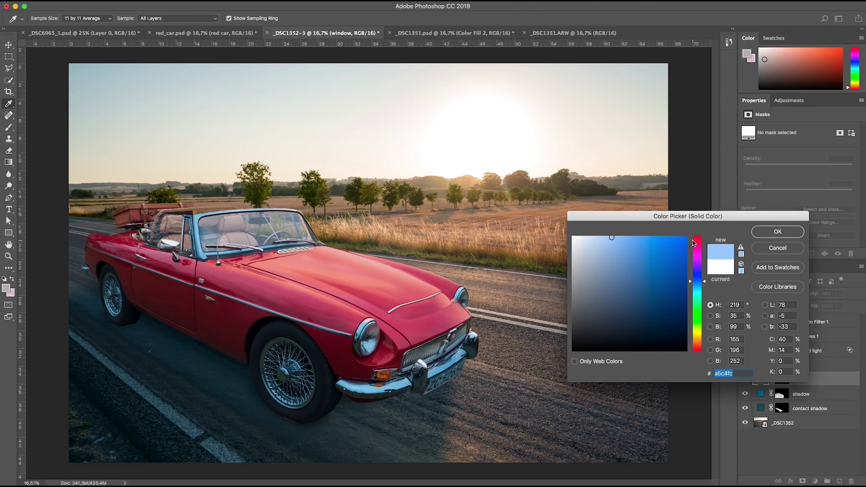
click(776, 231)
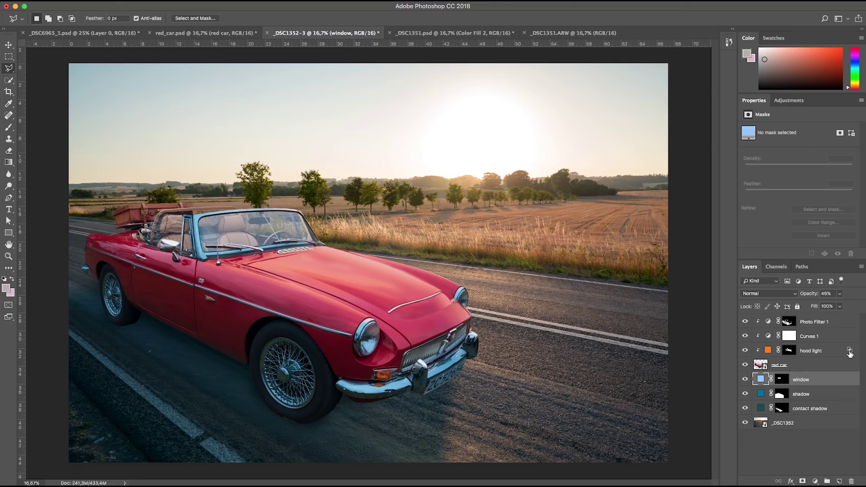
click(838, 297)
mouse_move(838, 306)
mouse_down()
mouse_move(852, 307)
mouse_move(813, 308)
mouse_move(835, 307)
mouse_up()
click(824, 380)
Step: Zoom in on the car's rear and select the Photo Filter 1 mask
key(super+plus)
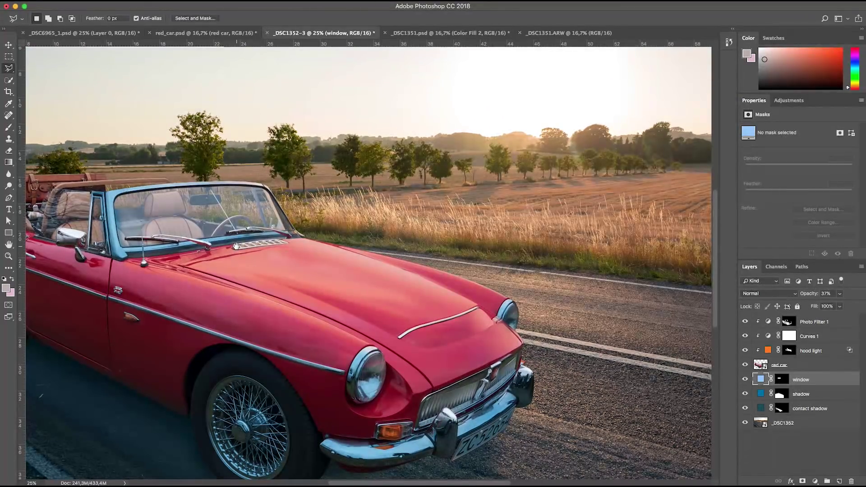
drag(237, 246, 452, 239)
key(super+r)
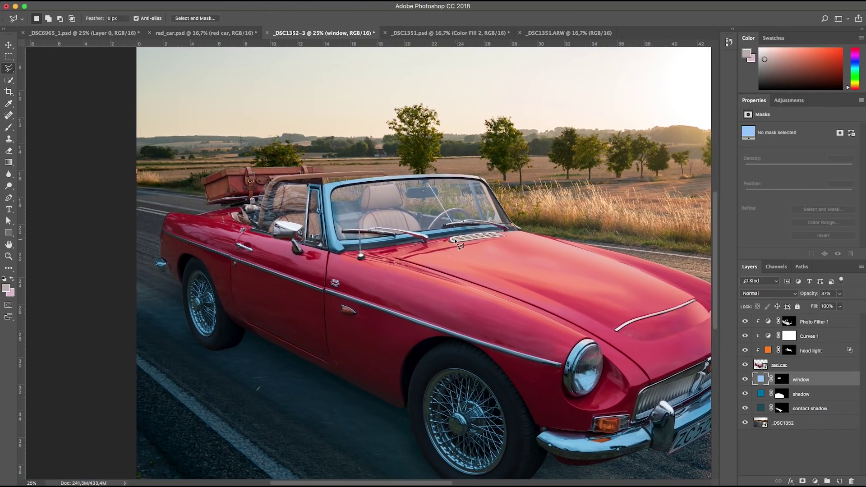
key(super+plus)
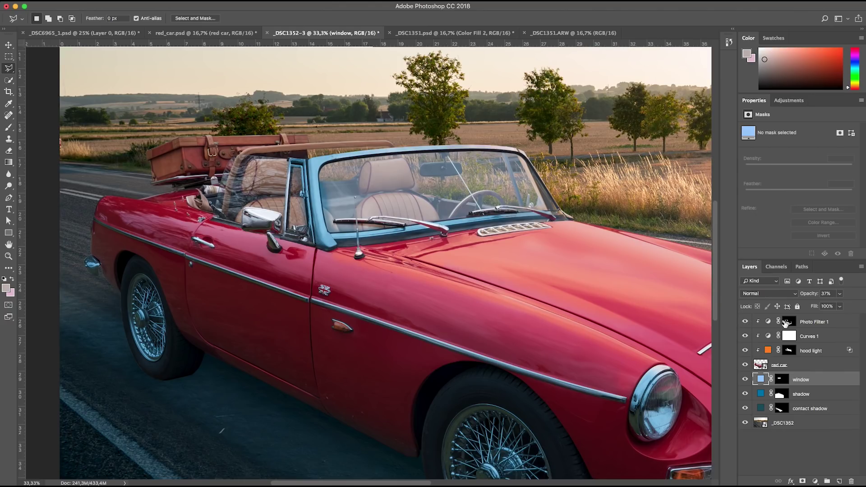
click(785, 322)
Step: Lasso the suitcase and paint the Photo Filter mask inside the selection
click(179, 139)
click(186, 175)
click(149, 188)
click(136, 151)
click(179, 134)
key(b)
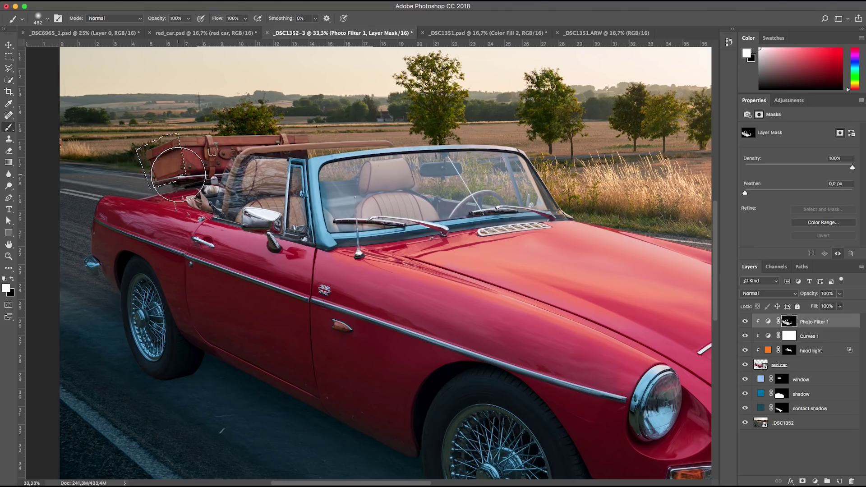
drag(174, 159, 160, 155)
drag(83, 127, 70, 128)
key(super+d)
Step: Paint the mirror top on the mask with a small black brush
drag(182, 182, 176, 181)
key(bracketleft)
key(bracketleft)
key(bracketleft)
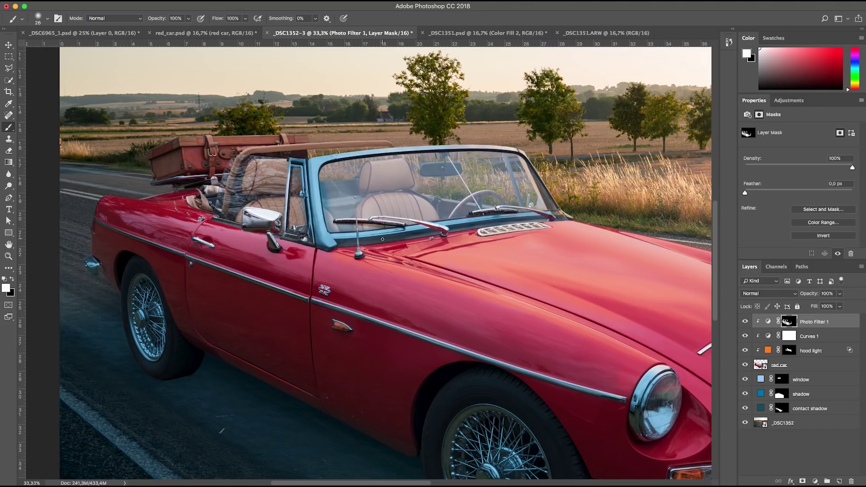
key(x)
key(x)
mouse_move(261, 219)
mouse_down()
mouse_move(268, 215)
mouse_move(250, 211)
mouse_up()
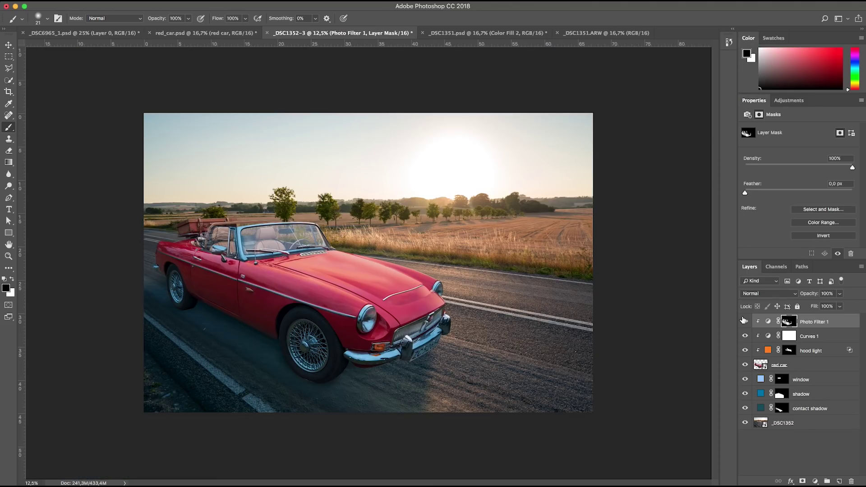
key(super+plus)
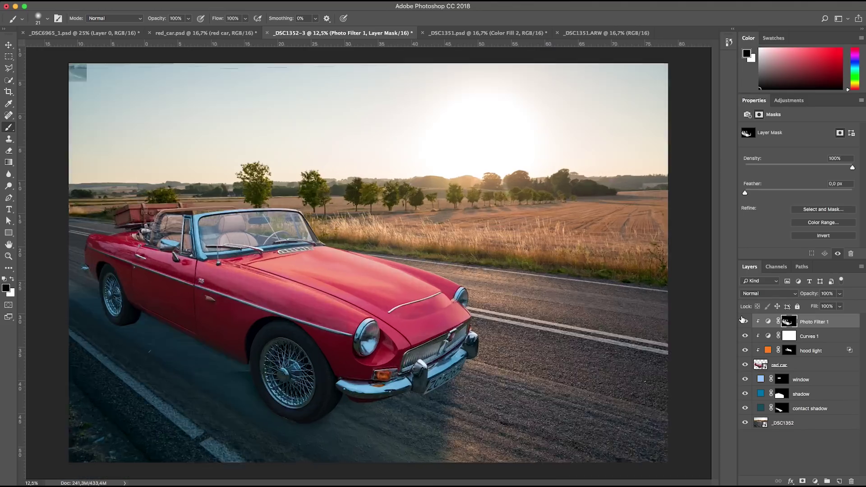
Step: Add an orange Solid Color fill layer named 'sunset orange' in Screen blend mode
click(179, 3)
mouse_move(181, 110)
click(282, 107)
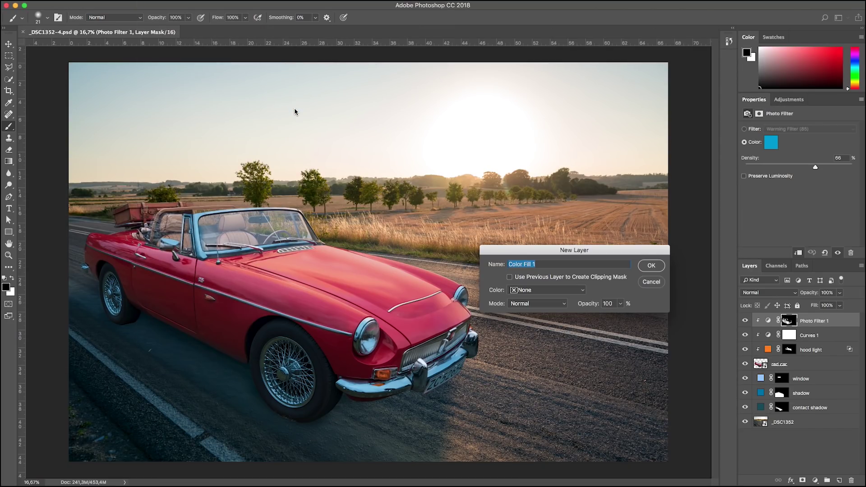
text(sunset orange)
key(Return)
drag(684, 241, 702, 210)
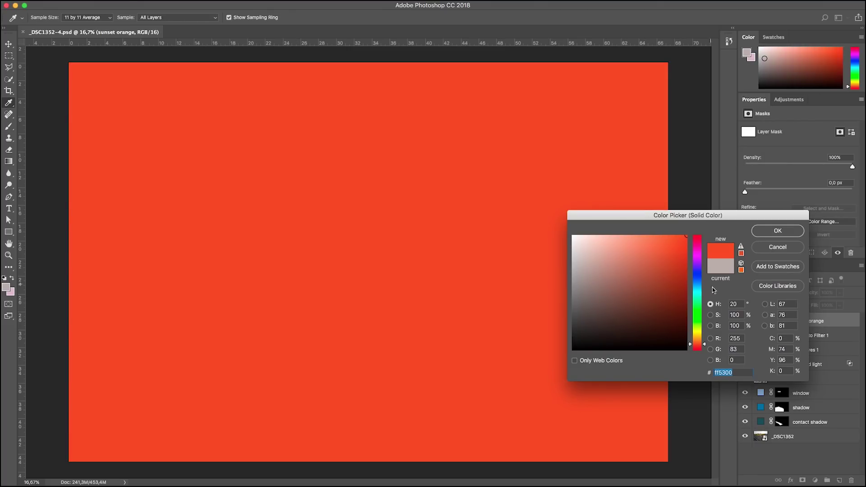
drag(740, 349, 706, 341)
key(Return)
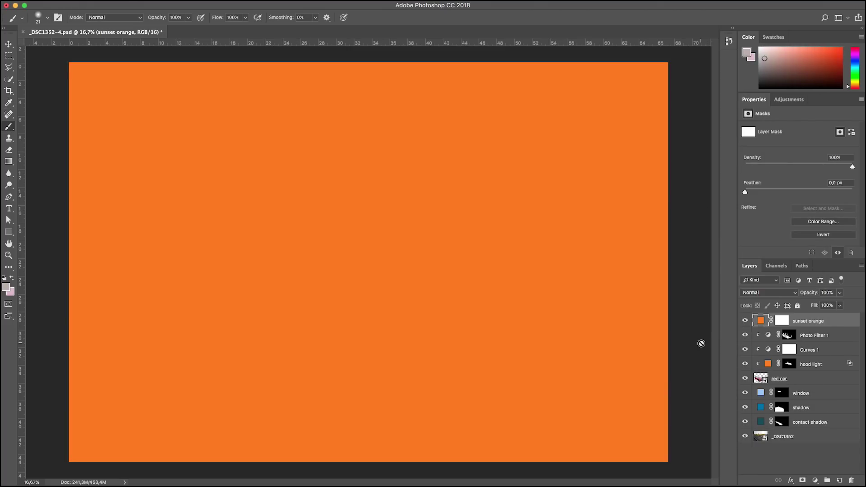
click(753, 293)
click(752, 357)
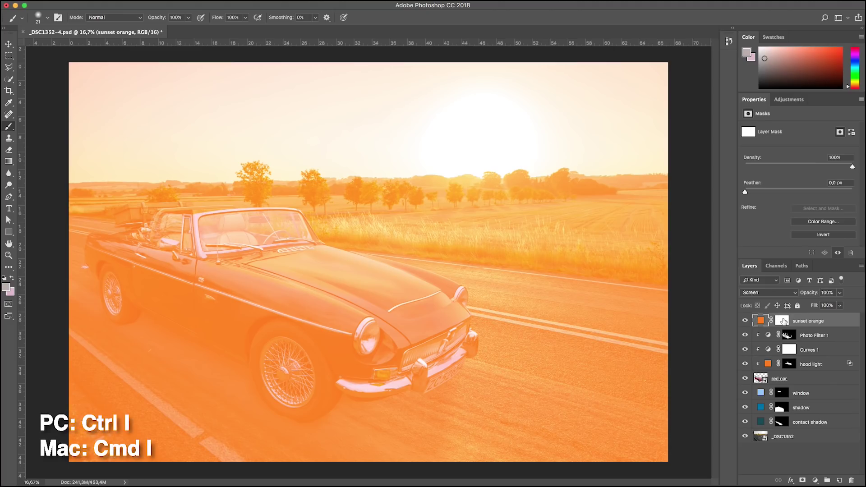
Step: Invert its mask, paint white glow around the sun, and feather the mask edge
click(783, 320)
key(super+i)
drag(403, 196, 509, 180)
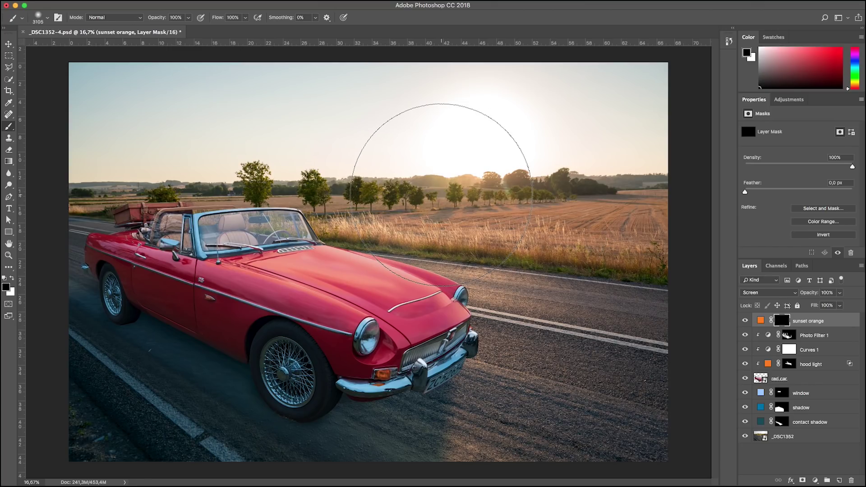
key(x)
mouse_move(441, 195)
mouse_down()
mouse_move(522, 196)
mouse_move(468, 186)
mouse_move(338, 189)
mouse_move(291, 204)
mouse_move(418, 166)
mouse_up()
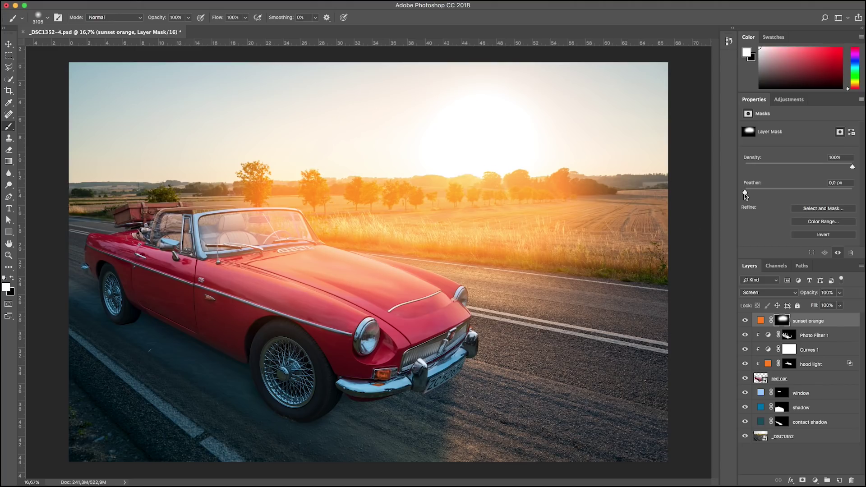
drag(745, 194, 843, 195)
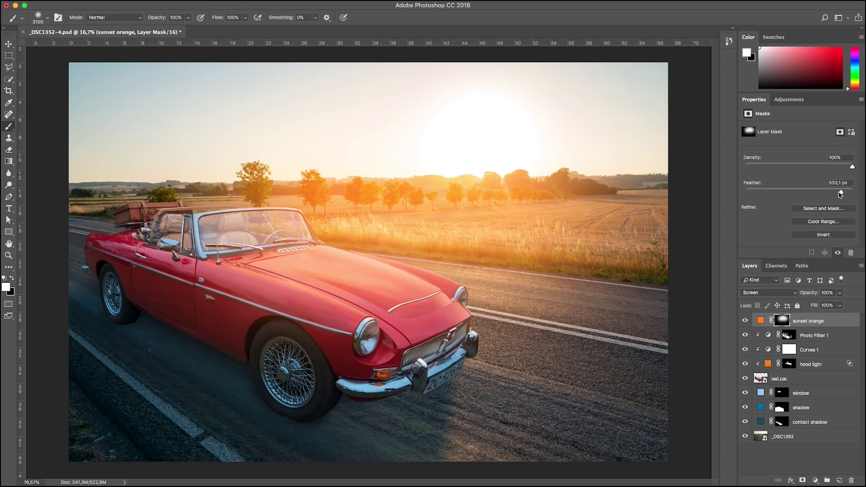
Step: Lower the glow to 45% opacity and toggle its visibility to compare
click(840, 292)
drag(841, 303, 817, 305)
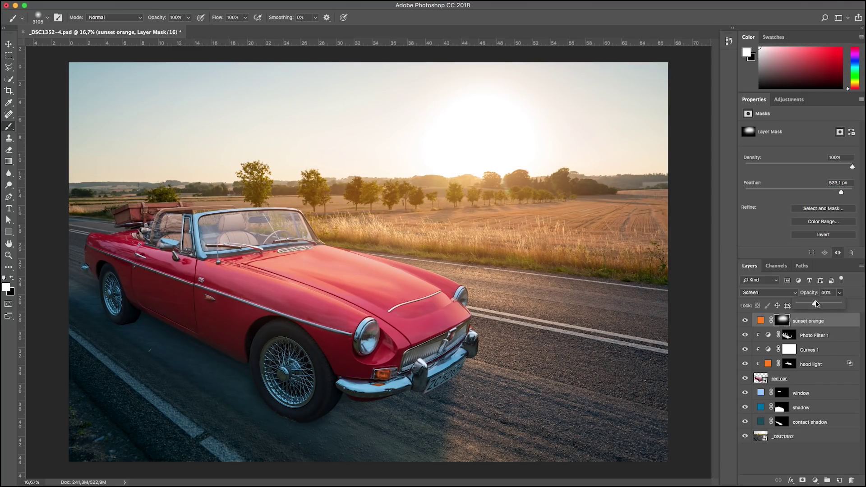
click(745, 321)
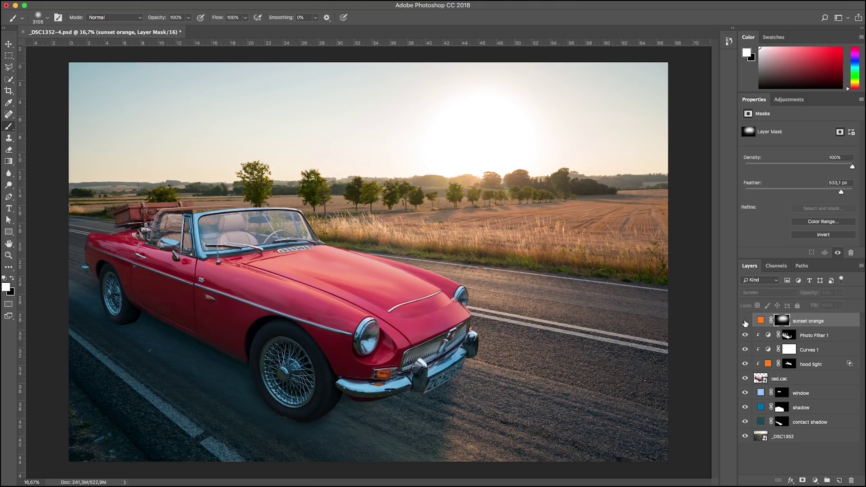
click(744, 321)
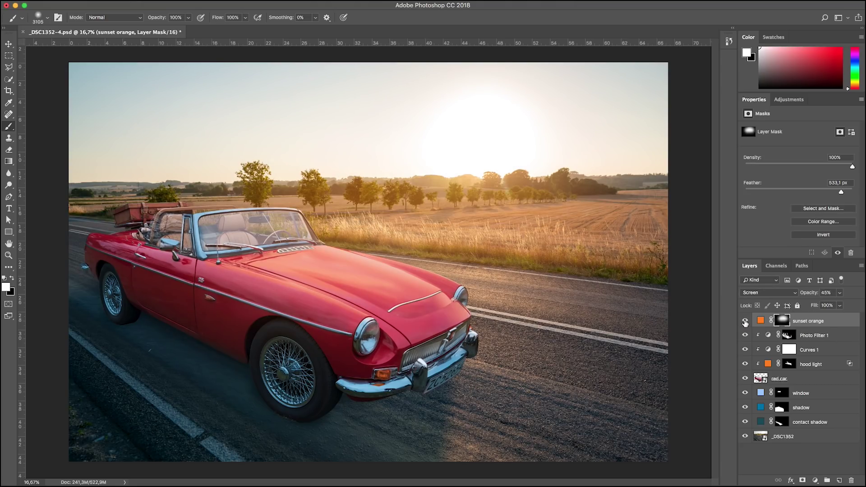
click(745, 321)
Step: Dim the glow to 28%, duplicate the layer, and fill the copy's mask with black
click(745, 321)
click(840, 292)
drag(837, 304, 832, 306)
key(super+j)
key(x)
click(96, 1)
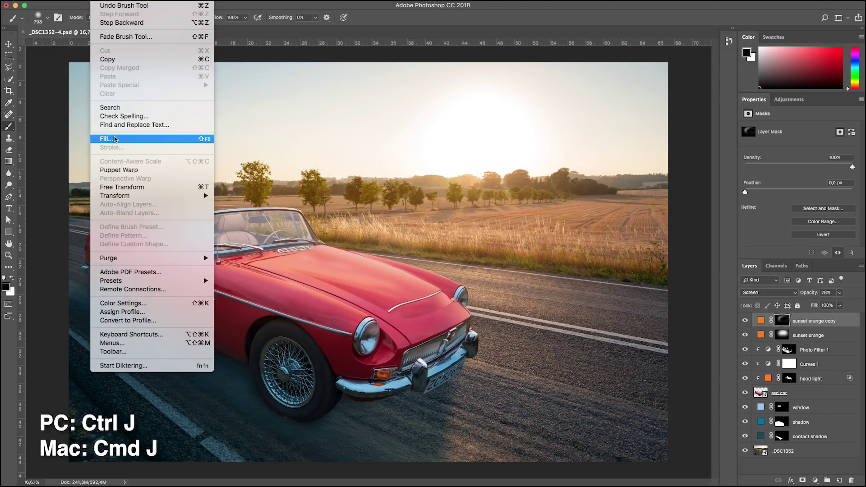
click(114, 139)
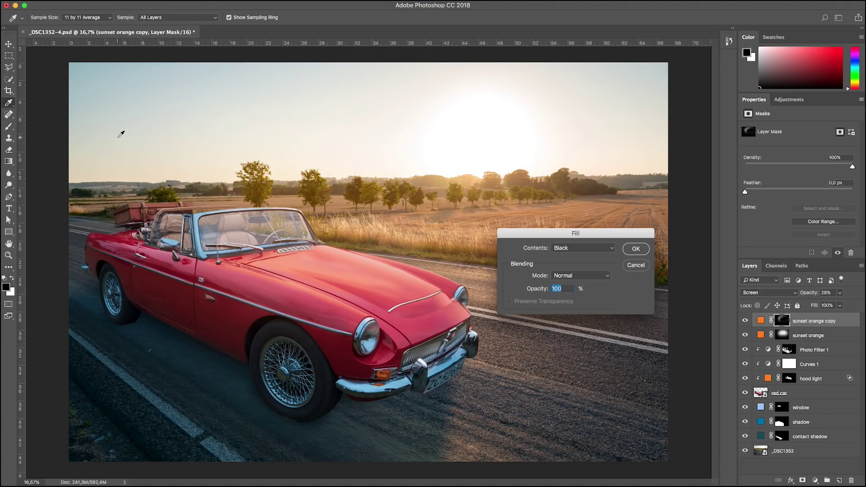
key(Return)
Step: Paint white on the copy's mask over and beside the sun, with opacity at 100%
key(b)
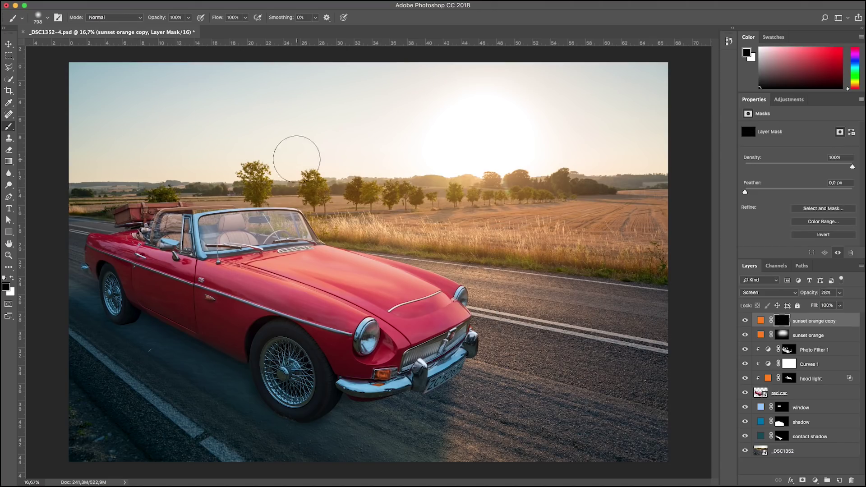
mouse_move(464, 159)
mouse_down()
mouse_move(477, 151)
mouse_move(480, 159)
mouse_up()
key(x)
click(474, 152)
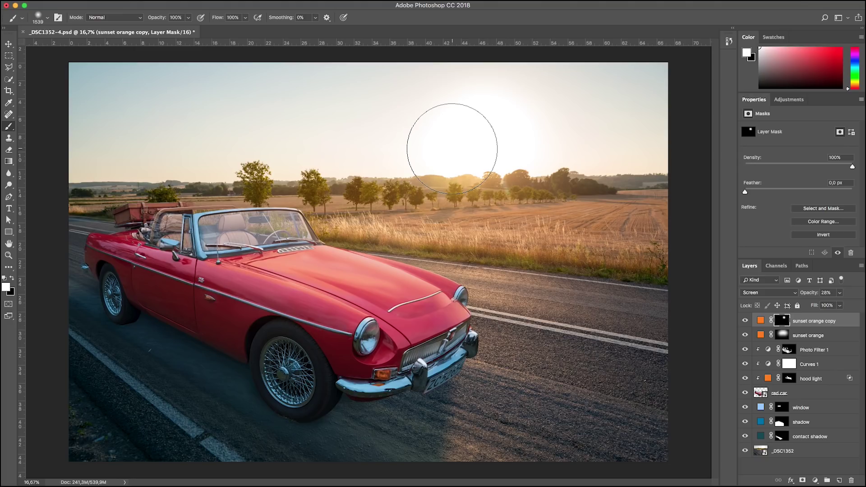
click(839, 292)
drag(827, 303, 859, 303)
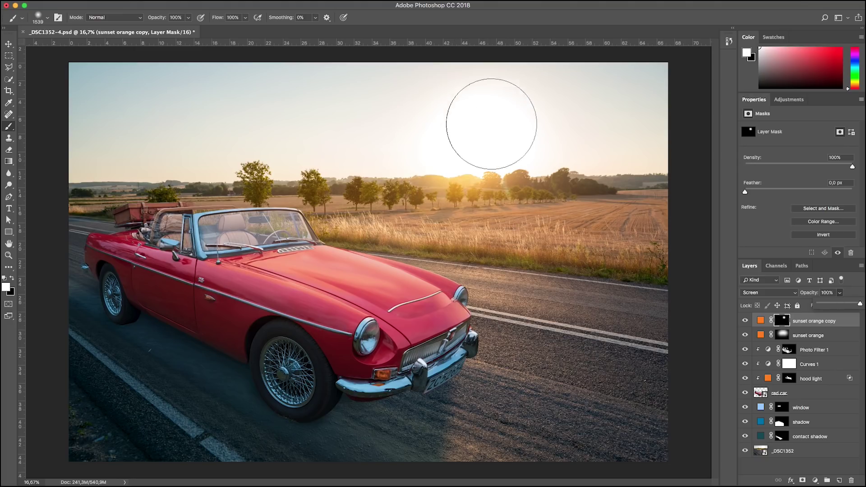
click(483, 136)
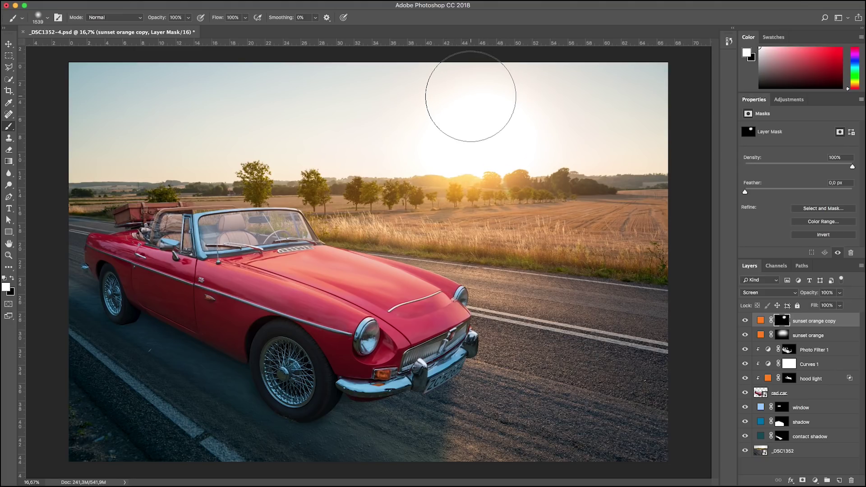
click(415, 130)
click(549, 127)
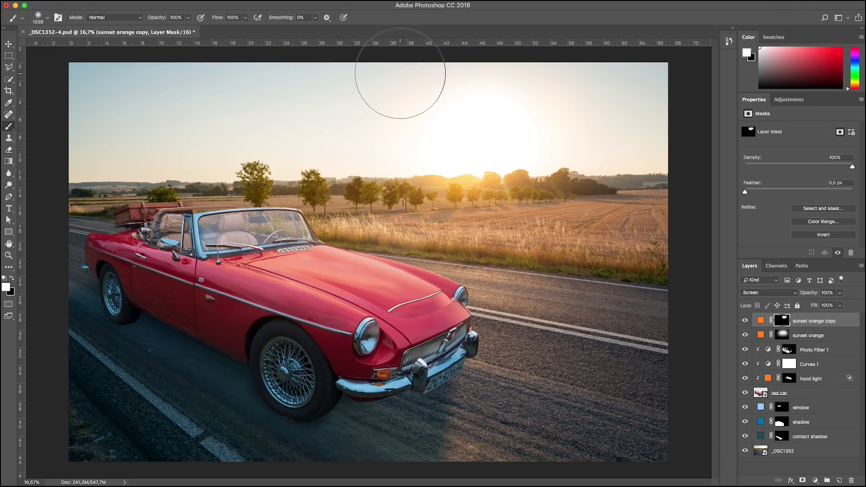
Step: Lower the sunset orange copy's opacity to 52%
click(839, 293)
drag(842, 303, 825, 308)
click(760, 391)
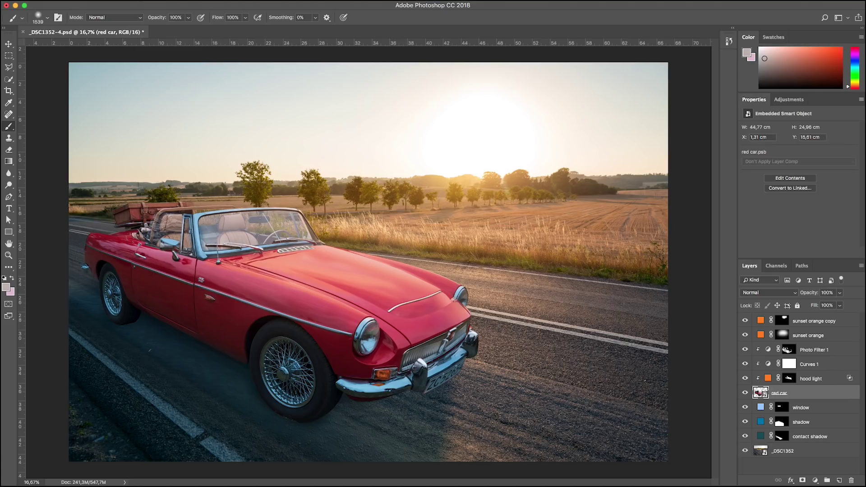
Step: Open the red car smart object and outline the front tyre with the Polygonal Lasso
double_click(761, 393)
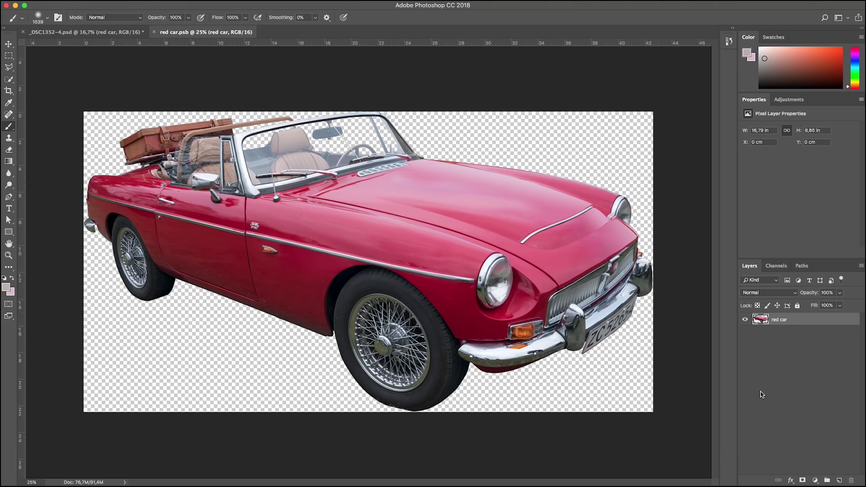
key(l)
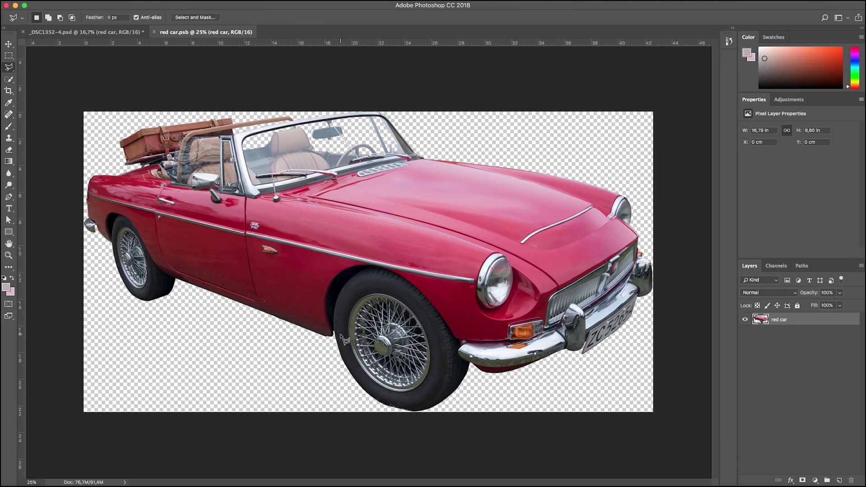
click(340, 334)
click(339, 321)
click(344, 299)
click(355, 287)
click(373, 281)
click(397, 283)
mouse_move(414, 297)
mouse_down()
mouse_move(442, 354)
mouse_move(440, 388)
mouse_move(412, 406)
mouse_move(383, 404)
mouse_move(361, 386)
mouse_move(344, 334)
mouse_up()
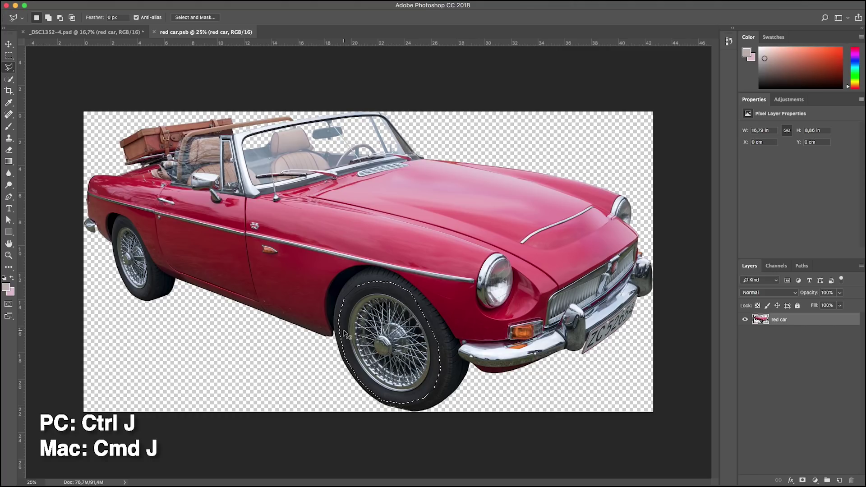
Step: Copy the front wheel to Layer 1, rotate it about 4.7°, and hide it to compare
key(super+j)
key(super+t)
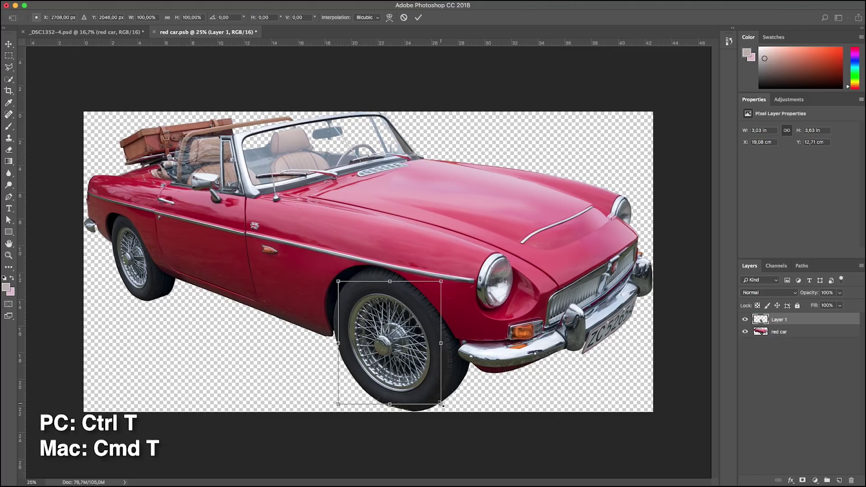
drag(443, 405, 444, 416)
drag(395, 281, 394, 280)
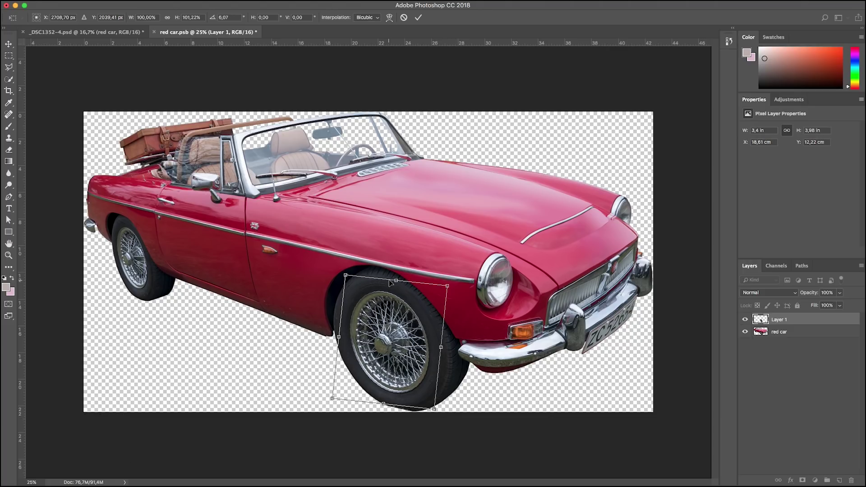
drag(459, 281, 459, 285)
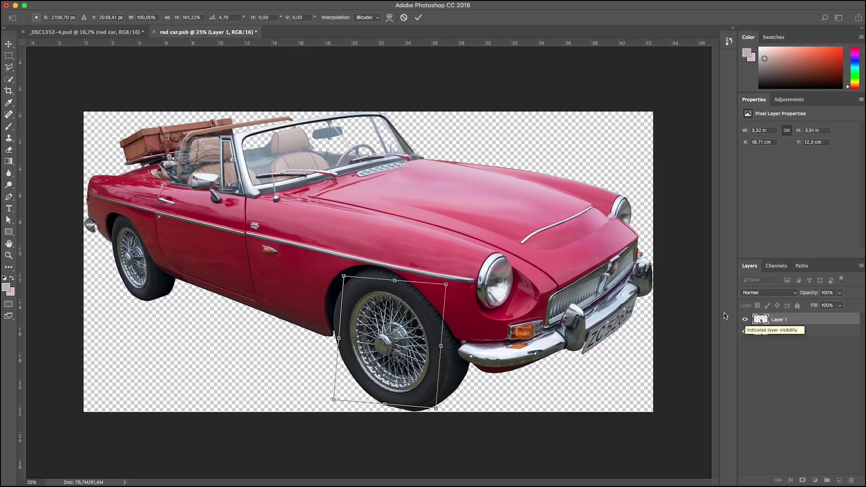
key(Return)
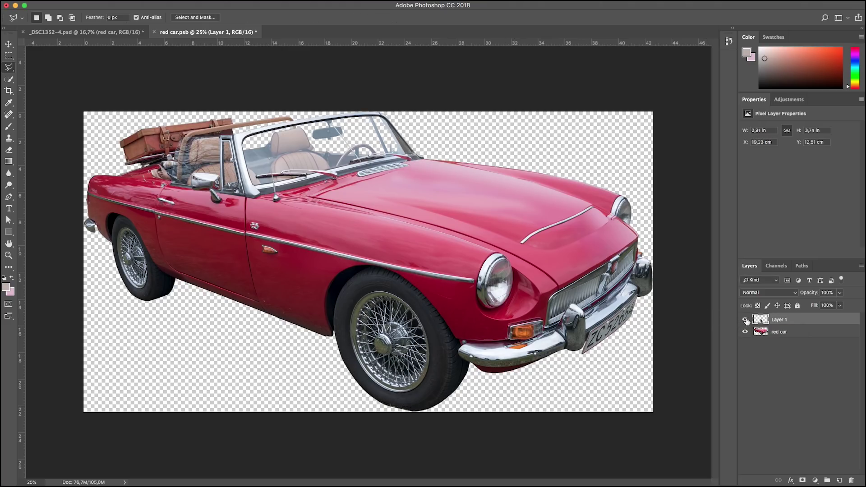
click(745, 320)
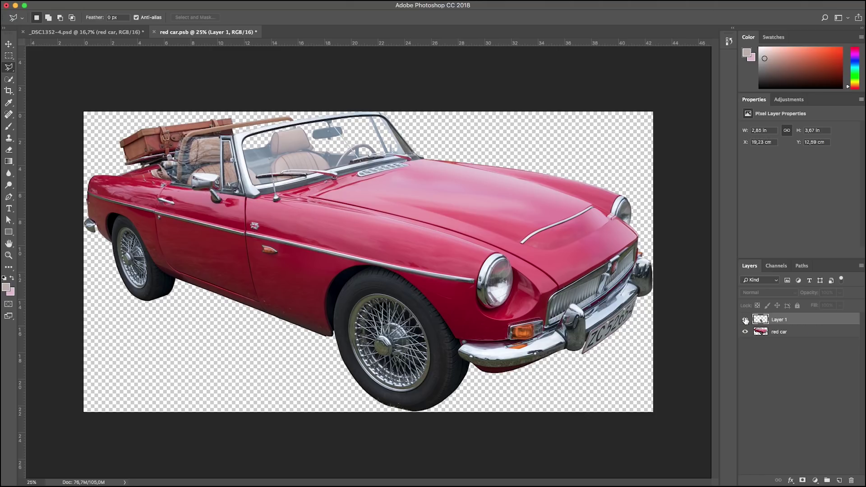
Step: Show Layer 1 again, save, zoom to 50% on the front wheel, and show rulers
click(746, 320)
key(ctrl+s)
key(ctrl+plus)
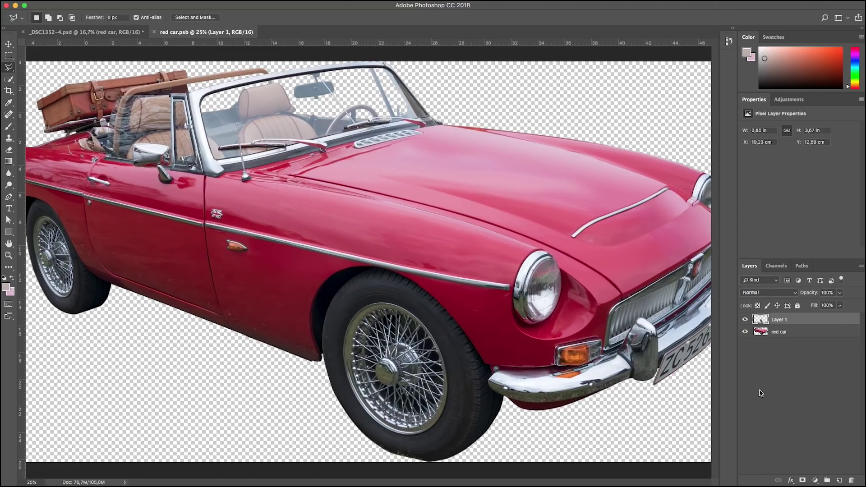
key(ctrl+plus)
drag(677, 394, 411, 243)
key(ctrl+r)
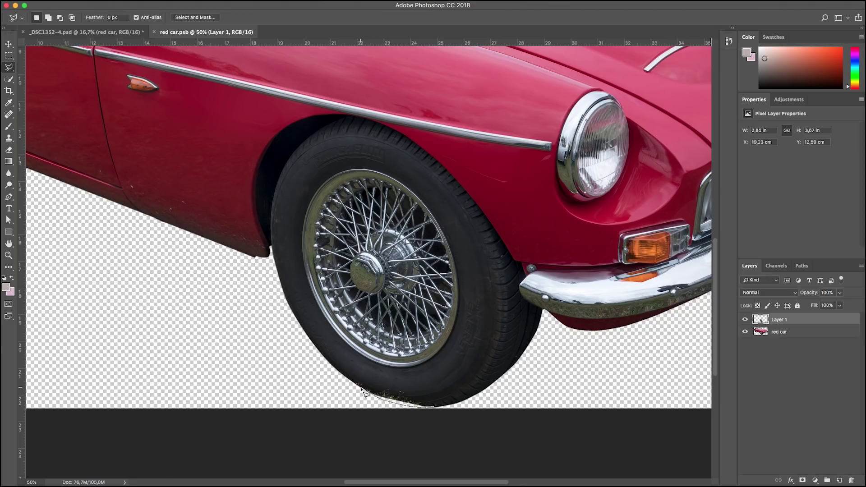
Step: Fill the gap under the tire with sampled dark colour on a new 'tire' layer below red car
click(757, 332)
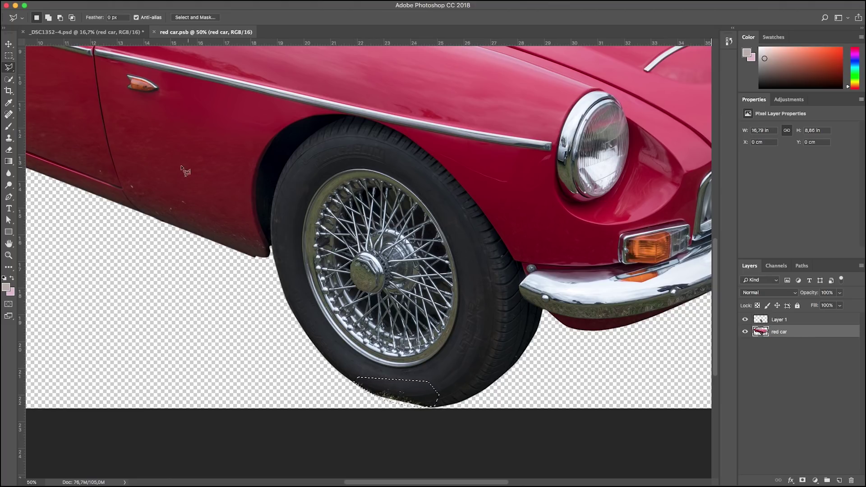
drag(8, 161, 45, 172)
key(super+shift+n)
text(tire)
key(Return)
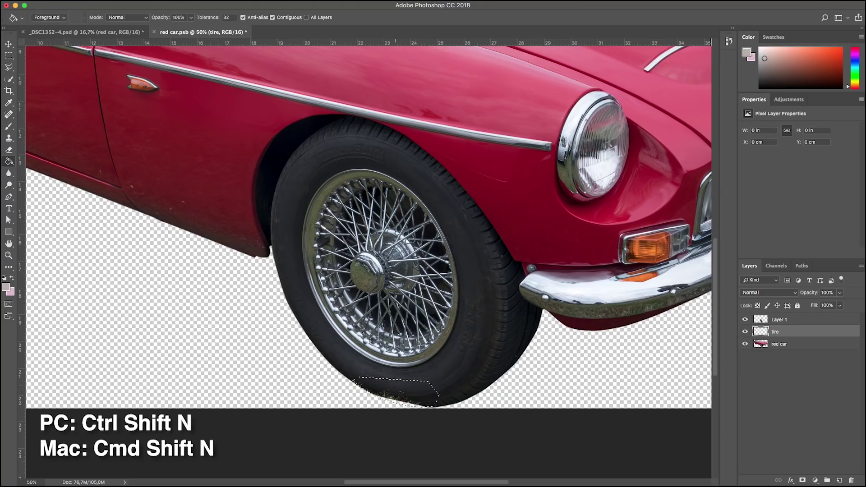
alt+click(425, 396)
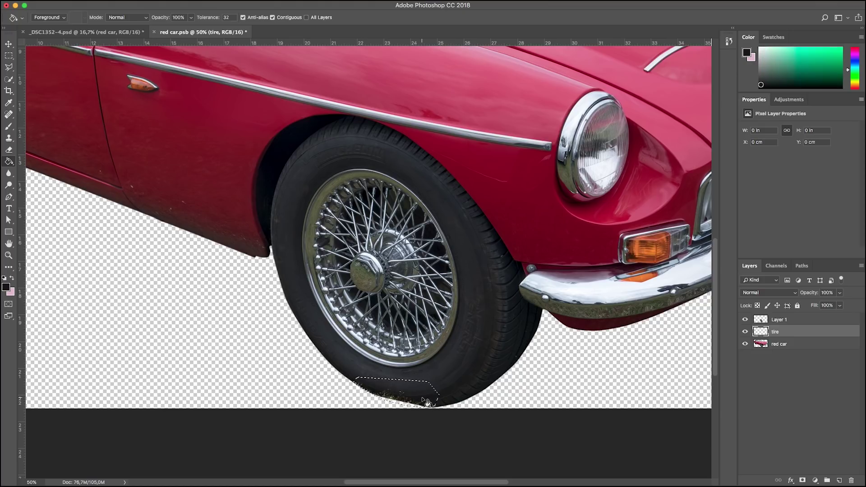
click(424, 399)
drag(776, 332, 781, 354)
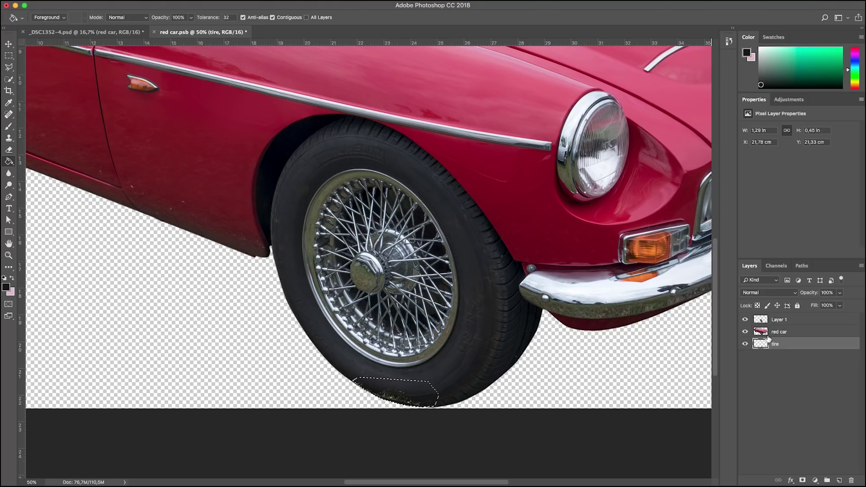
Step: Deselect and add a layer mask to Layer 1
click(785, 319)
key(super+d)
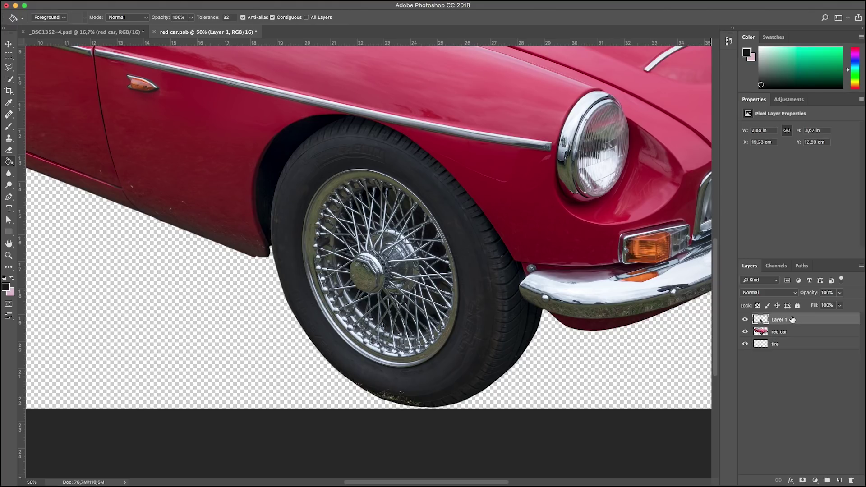
click(802, 480)
scroll(436, 401, left, 2)
Step: Begin outlining a tread piece near the tire's bottom with the Polygonal Lasso
key(l)
click(432, 387)
click(480, 358)
Step: Close the tread outline into a selection and copy it onto new layers
click(493, 372)
click(476, 392)
double_click(443, 405)
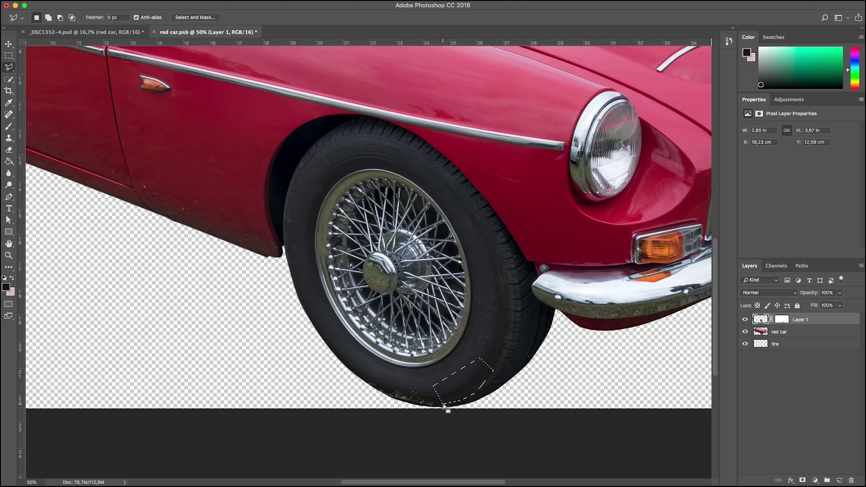
key(super+j)
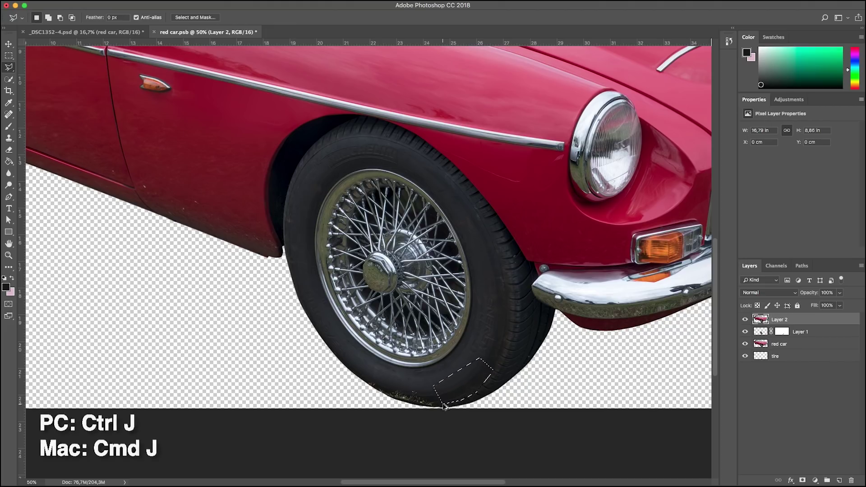
key(super+j)
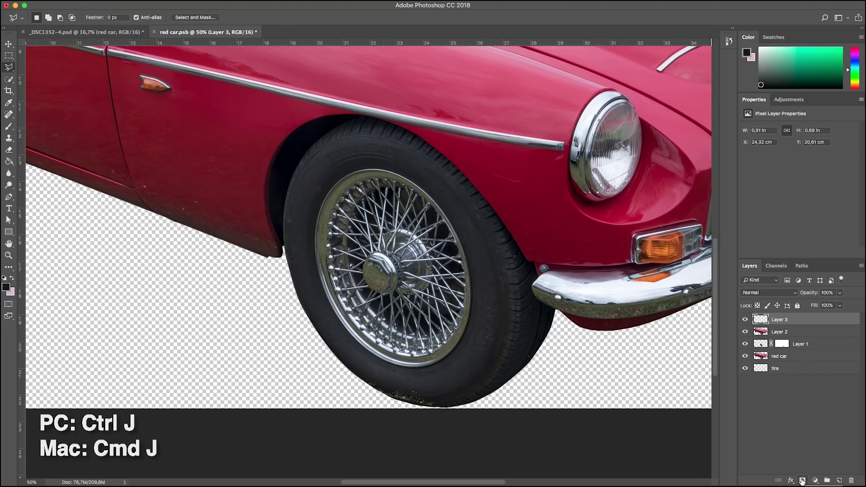
Step: Move the tread patch to the tire bottom, rotate it about 47°, and warp it to the tire's curve
key(v)
drag(487, 363, 440, 406)
key(super+t)
drag(403, 400, 450, 399)
click(389, 18)
drag(433, 398, 424, 401)
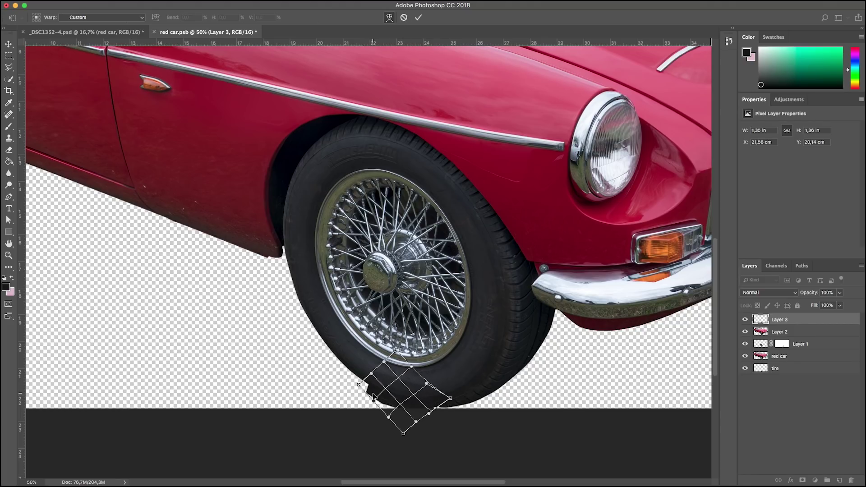
key(ctrl+h)
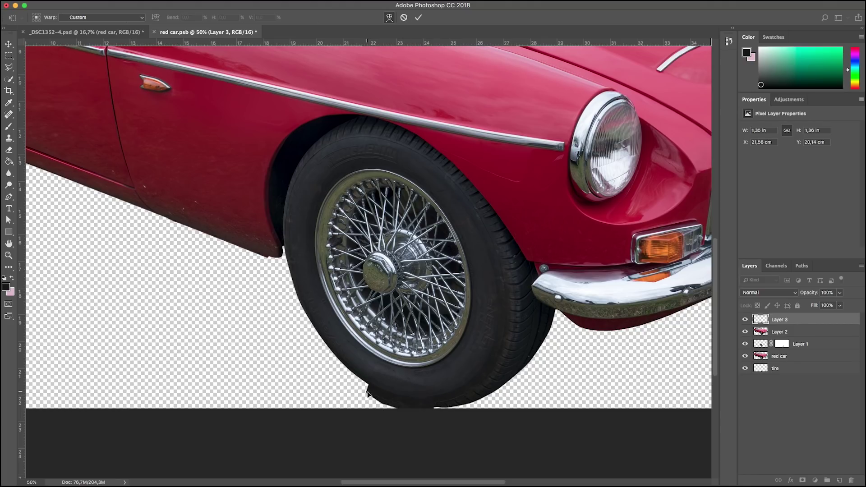
click(415, 19)
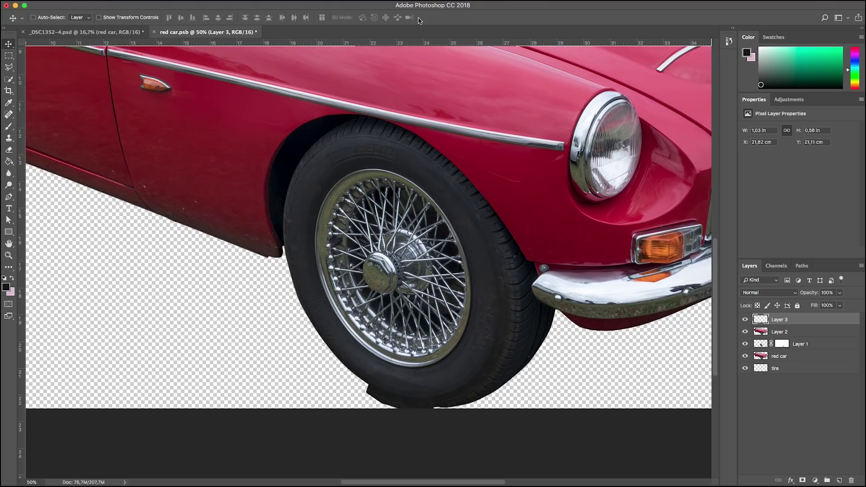
Step: Give Layer 3 a hide-all mask, paint the patch back in with white, and close the document
alt+click(802, 480)
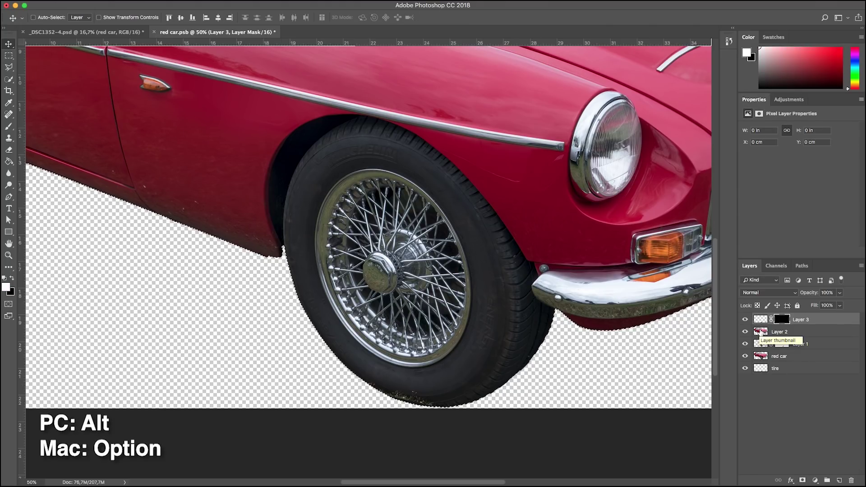
key(b)
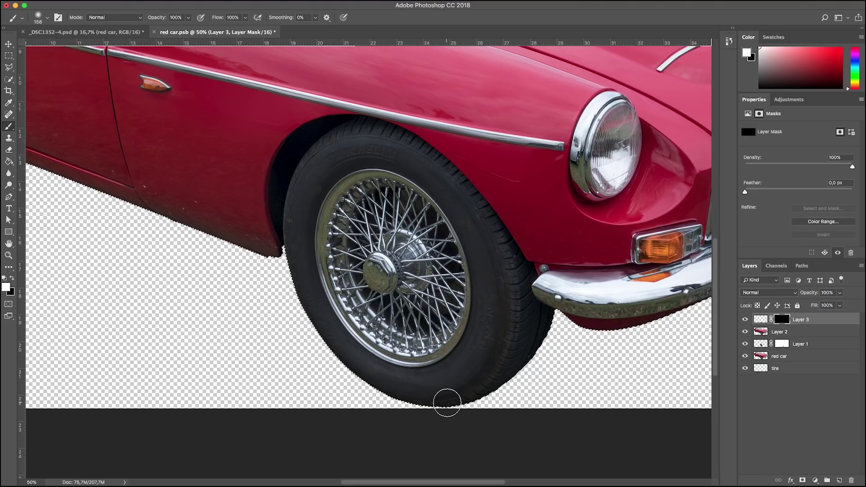
drag(447, 403, 453, 402)
key(super+d)
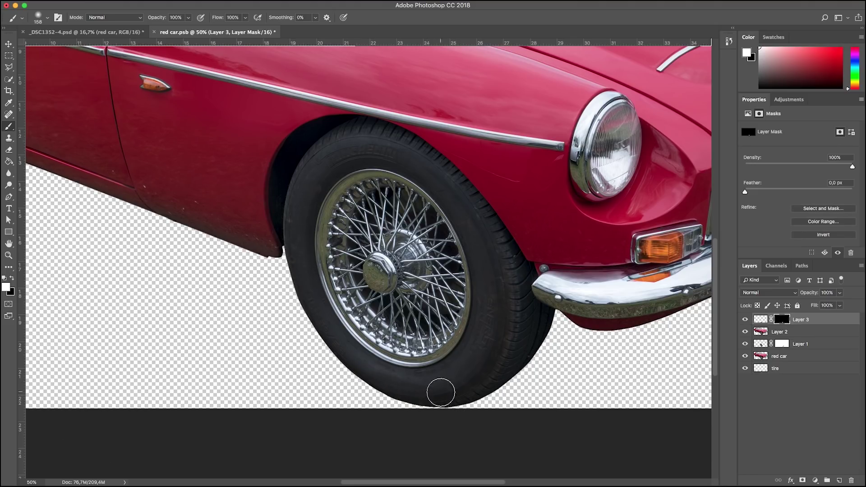
click(154, 32)
Step: Save the red car file changes and choose Spin Blur for the wheels
click(646, 198)
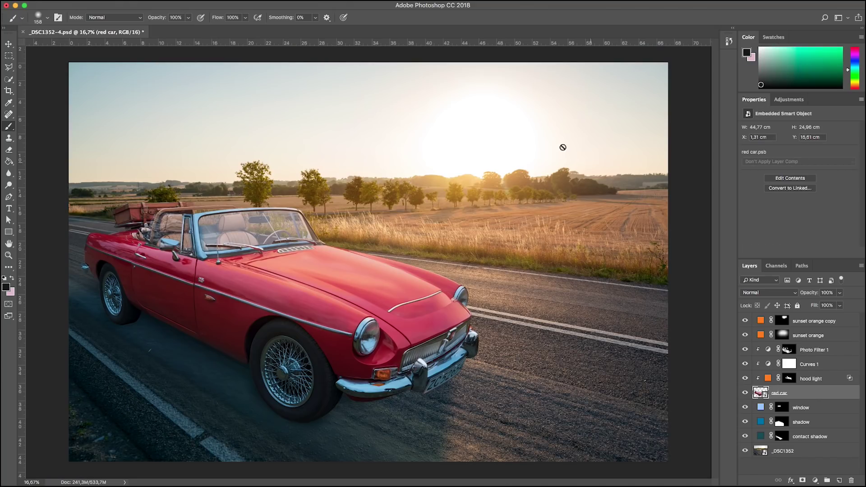
click(223, 2)
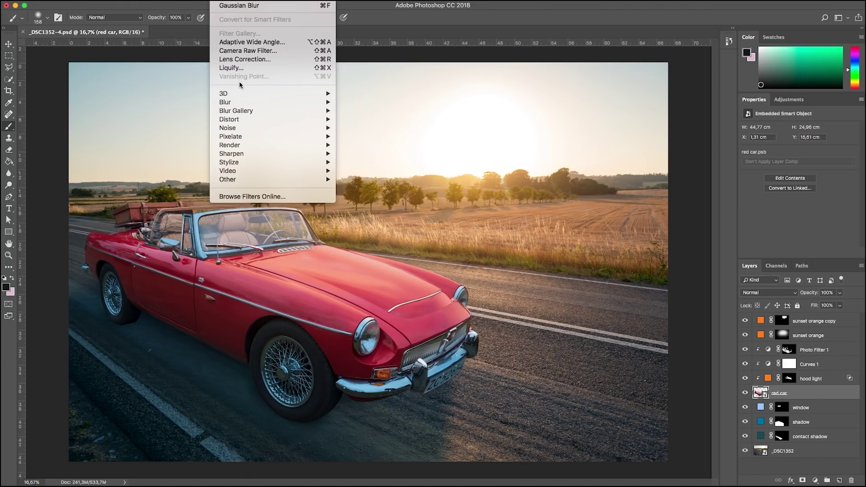
click(357, 146)
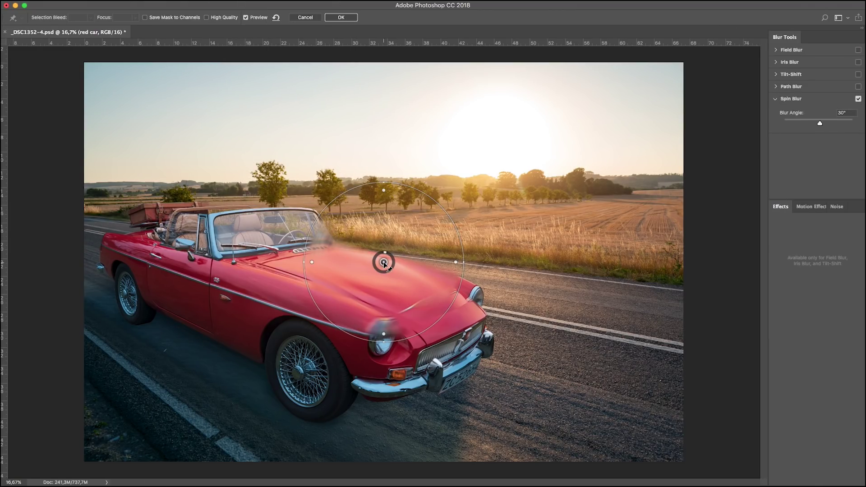
Step: Fit the spin blur ellipse to the front wheel, matching its size, tilt and transition
drag(383, 262, 301, 371)
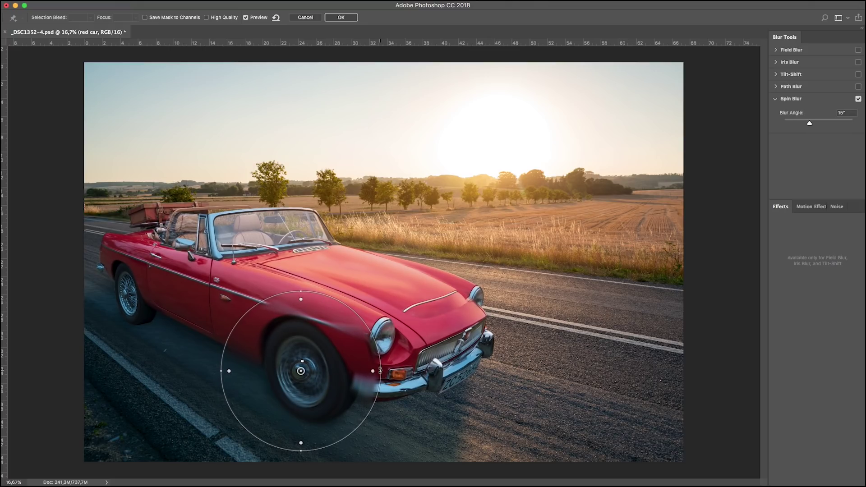
drag(382, 371, 344, 374)
drag(307, 290, 299, 328)
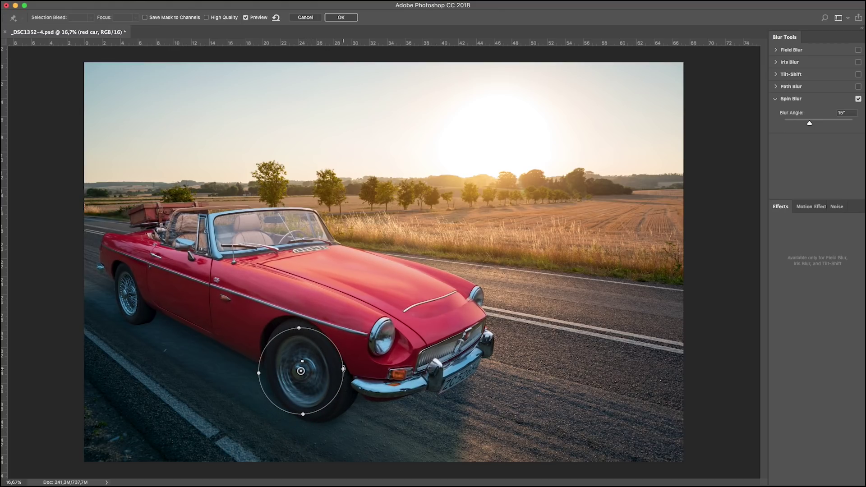
drag(327, 371, 345, 370)
drag(298, 329, 291, 320)
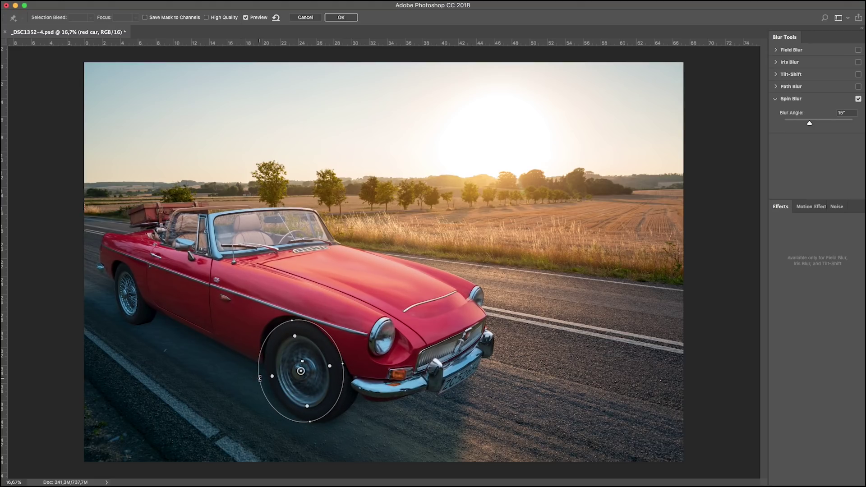
drag(259, 378, 308, 368)
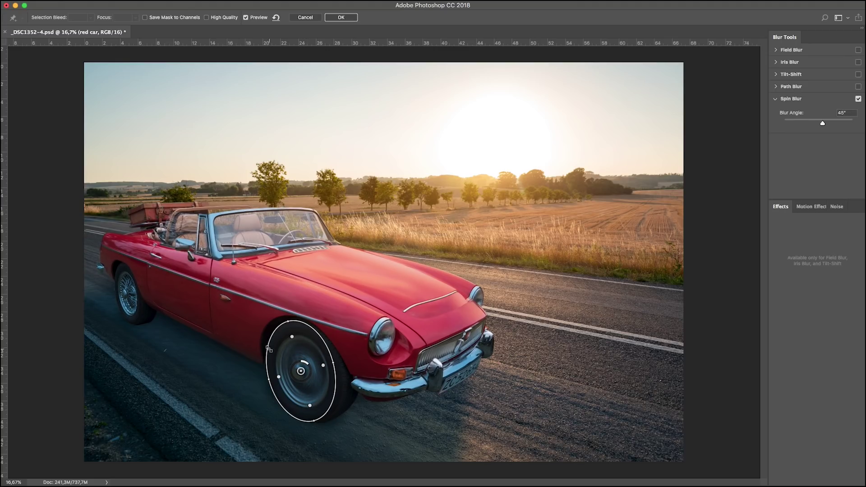
drag(333, 364, 335, 363)
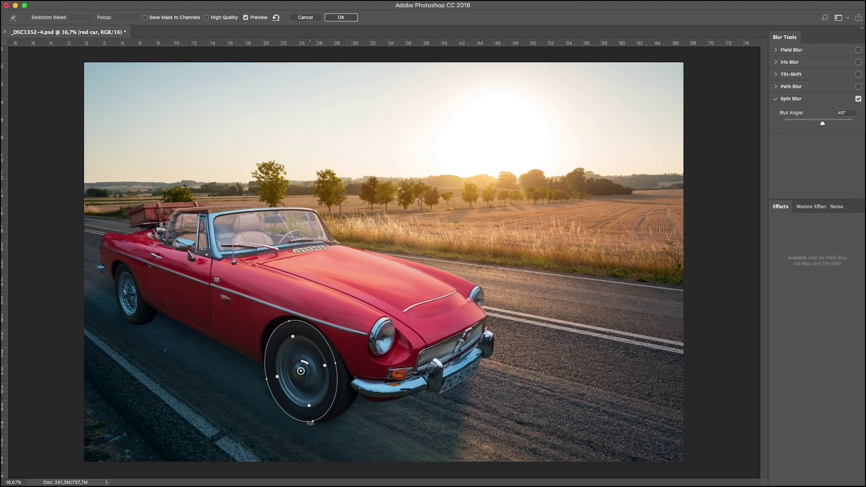
drag(313, 422, 318, 421)
drag(301, 370, 303, 372)
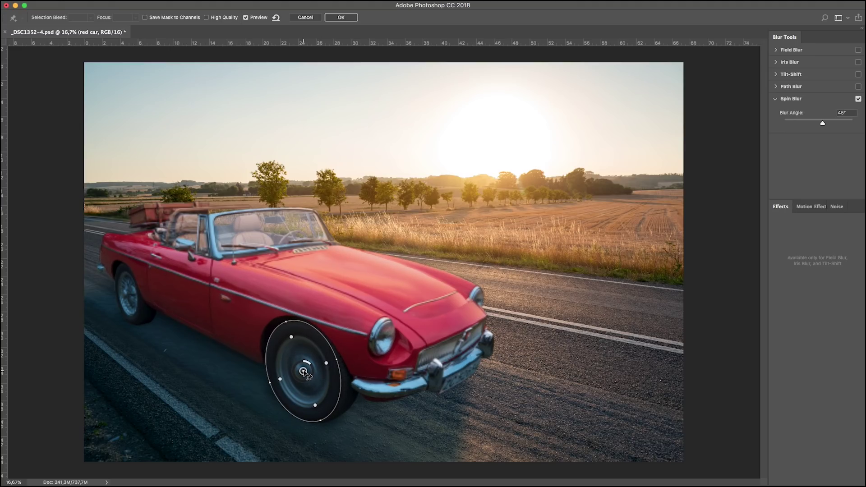
Step: Add a second spin blur on the rear wheel and reshape its ellipse to fit the tyre
click(126, 293)
drag(52, 293, 89, 300)
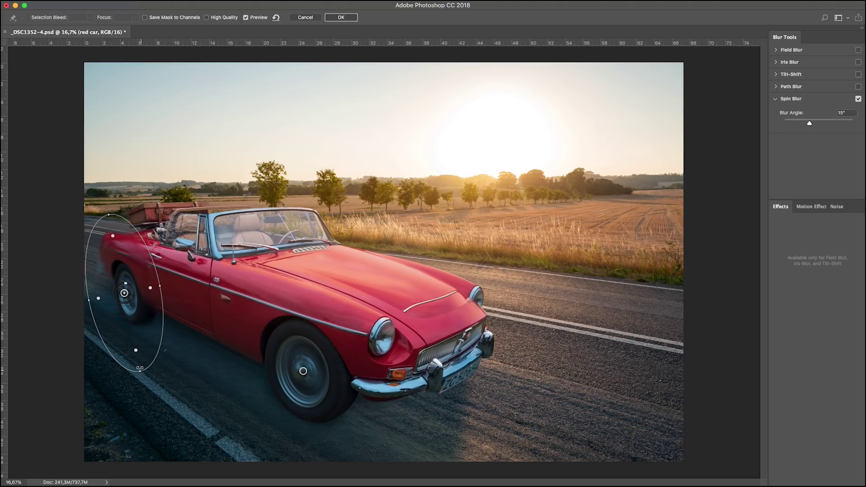
drag(140, 371, 133, 326)
drag(90, 302, 112, 296)
drag(131, 327, 131, 322)
drag(136, 294, 311, 281)
key(super+plus)
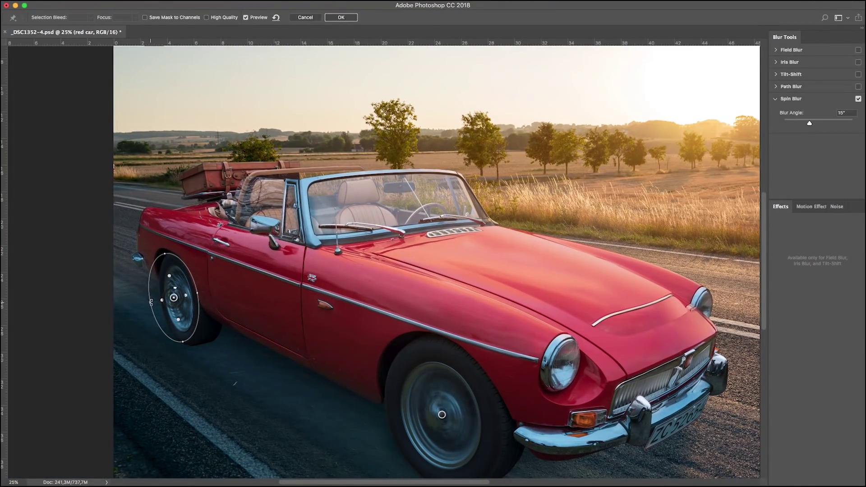
drag(150, 302, 158, 302)
drag(189, 344, 182, 347)
drag(173, 299, 177, 299)
drag(168, 248, 168, 254)
drag(156, 302, 191, 298)
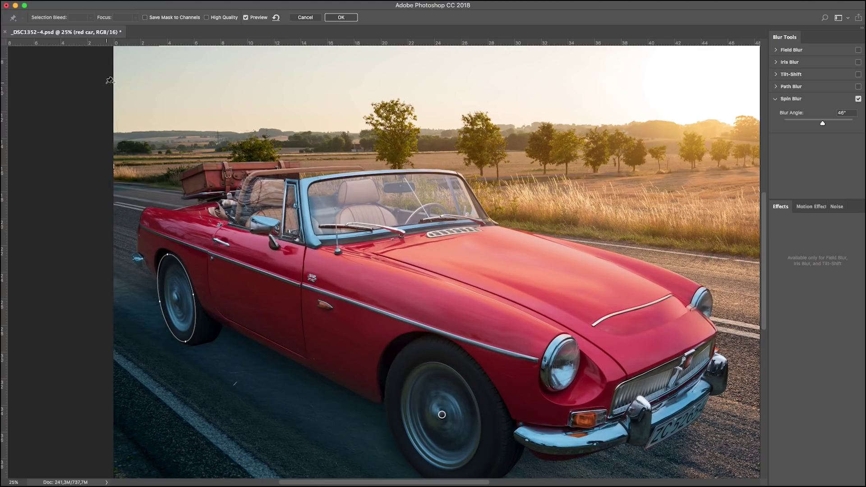
Step: Apply the spin blurs and paint black over the front hub on the filter mask
click(341, 17)
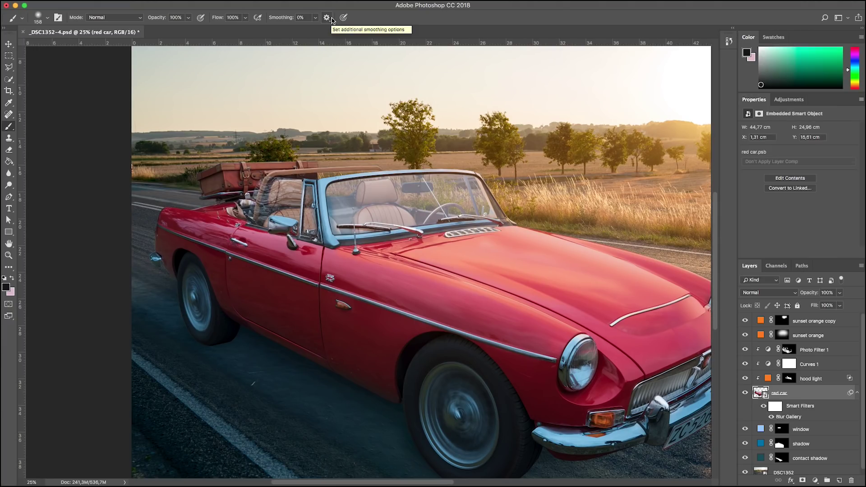
click(775, 407)
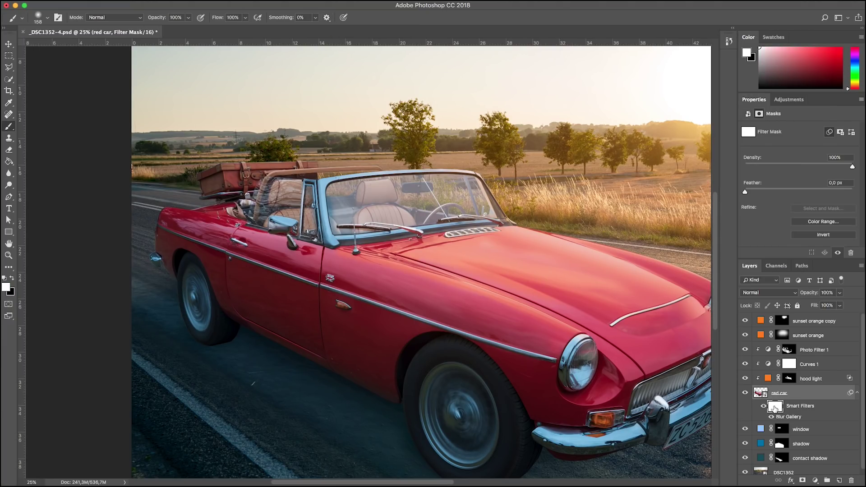
key(x)
click(453, 419)
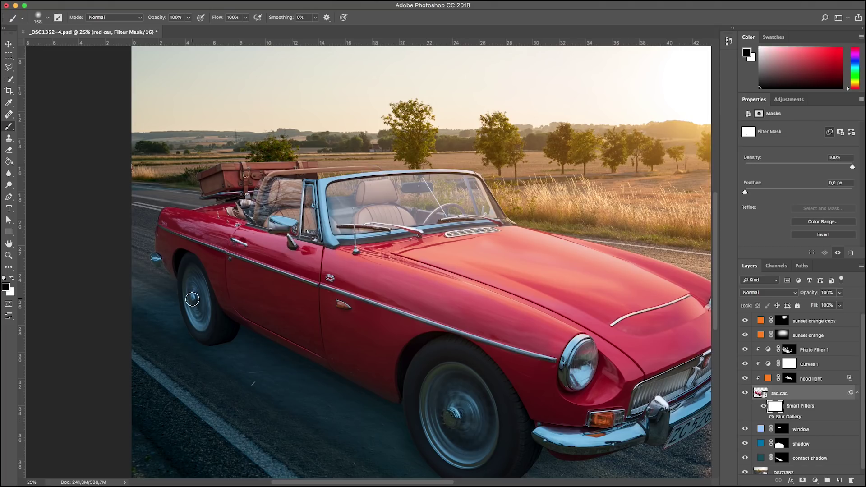
Step: Undo the hub painting, set the brush to 388, and switch back to white
drag(194, 298, 188, 296)
key(super+z)
drag(451, 421, 462, 415)
key(x)
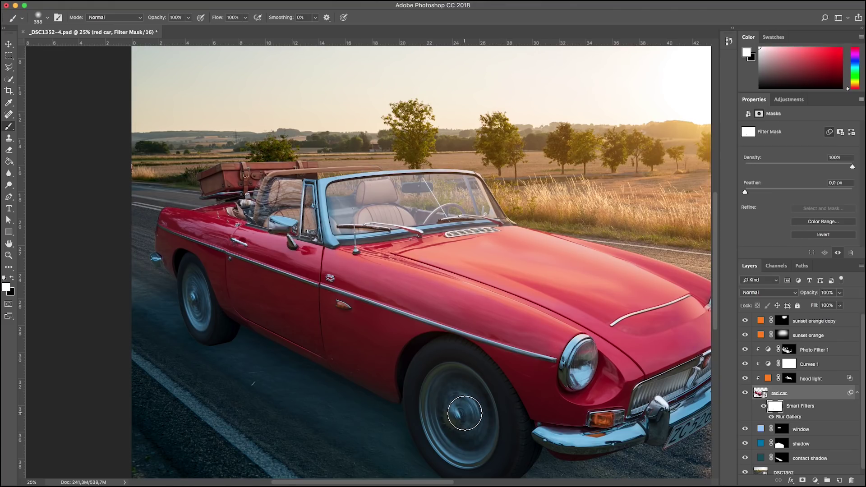
key(super+minus)
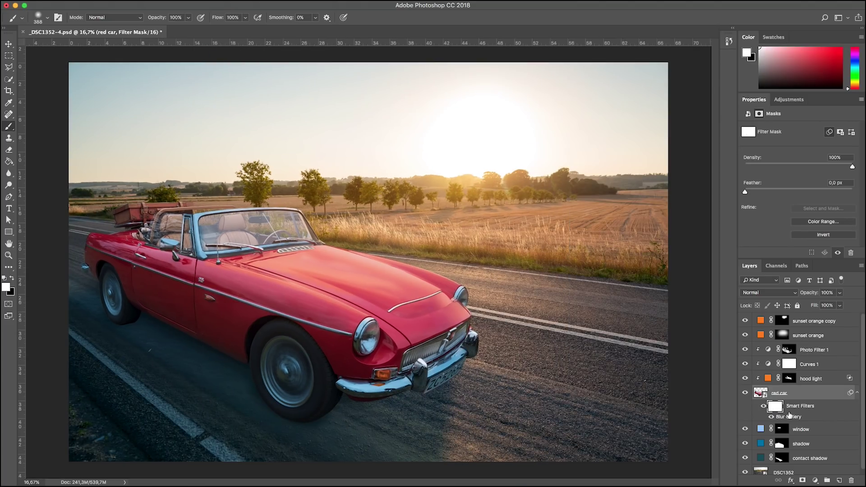
Step: Reopen the Blur Gallery and widen the front wheel's spin ring to cover the whole tyre, then apply it
double_click(788, 416)
double_click(789, 415)
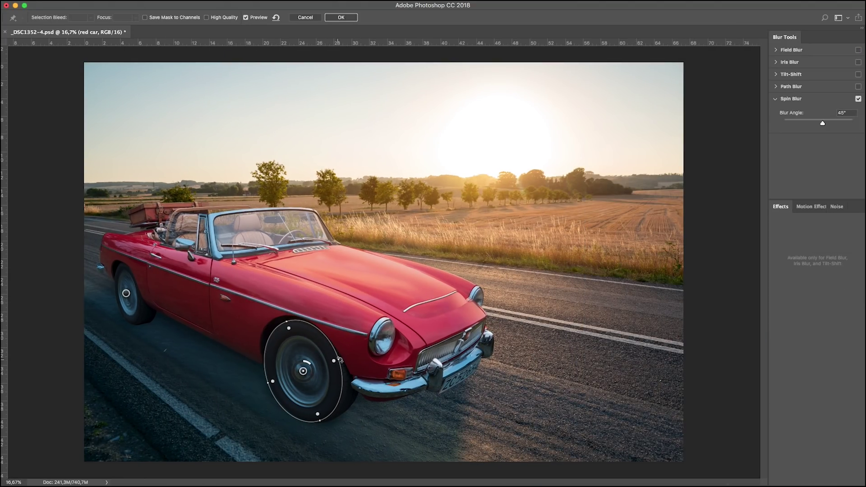
drag(340, 359, 345, 359)
key(super+plus)
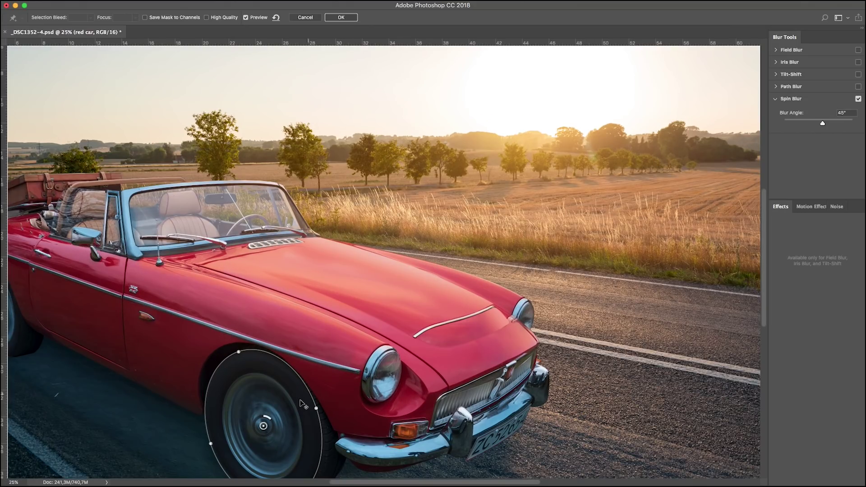
scroll(316, 343, down, 3)
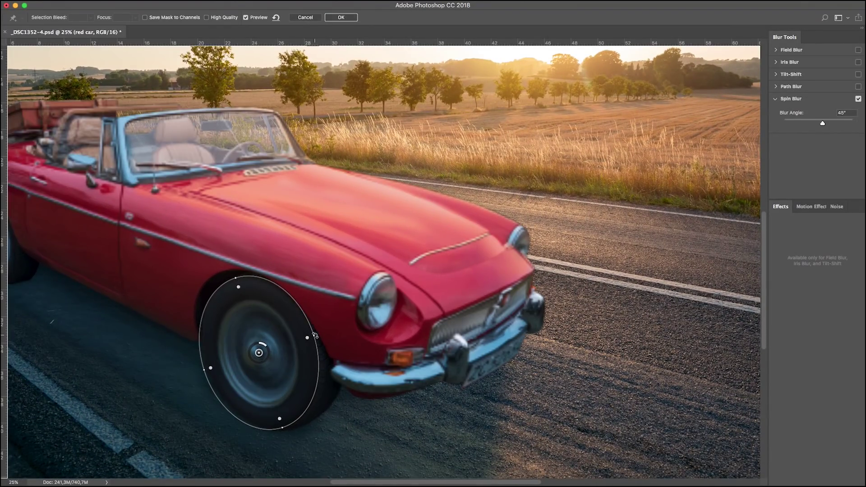
drag(312, 337, 319, 335)
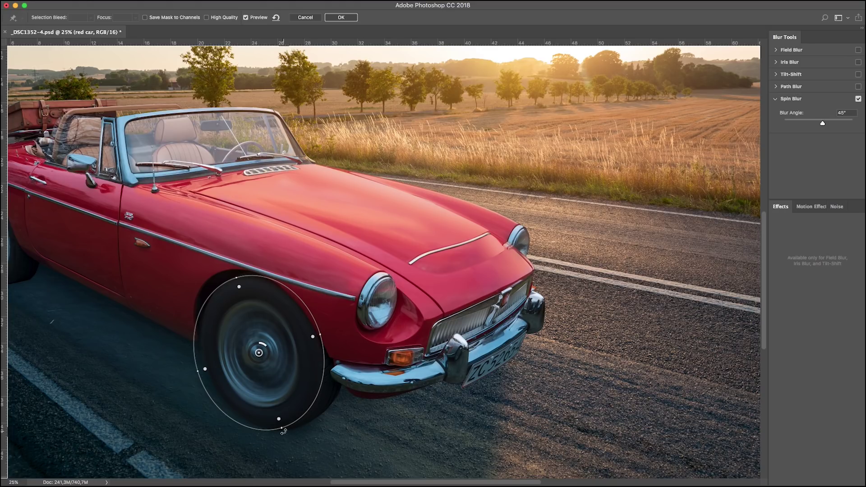
drag(281, 426, 285, 433)
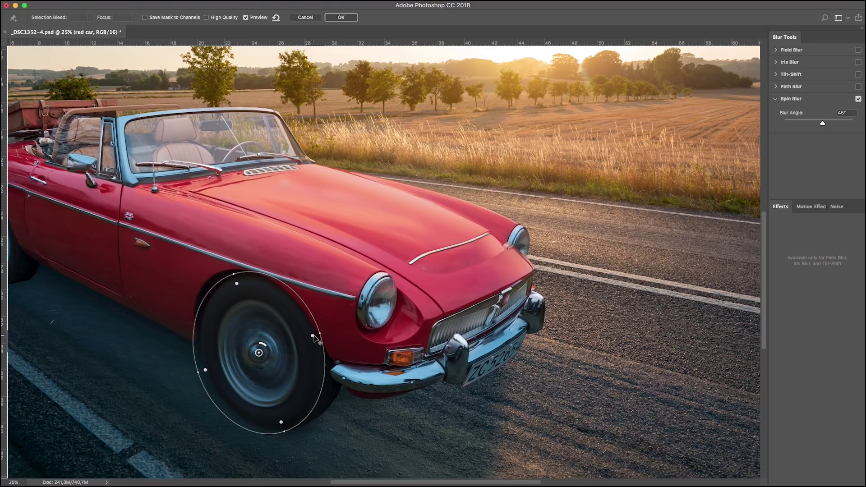
click(341, 18)
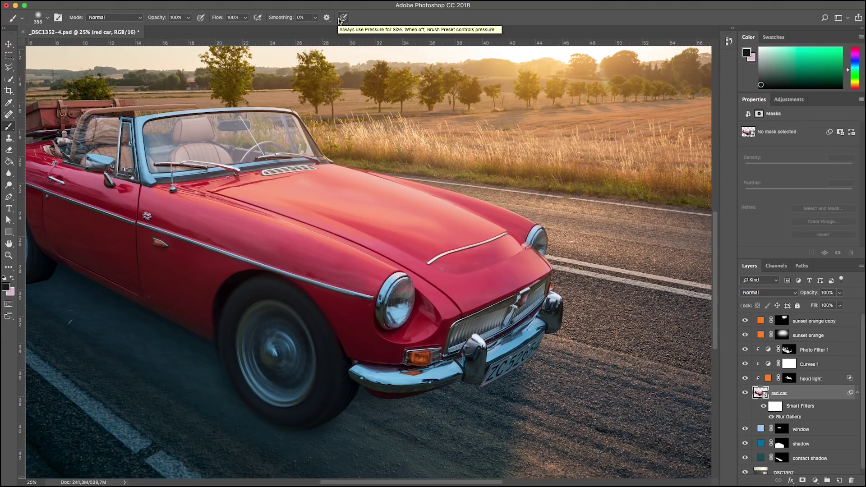
Step: Target the blur's filter mask with black and a 192 brush around the front wheel
key(super+plus)
drag(309, 341, 413, 216)
click(774, 406)
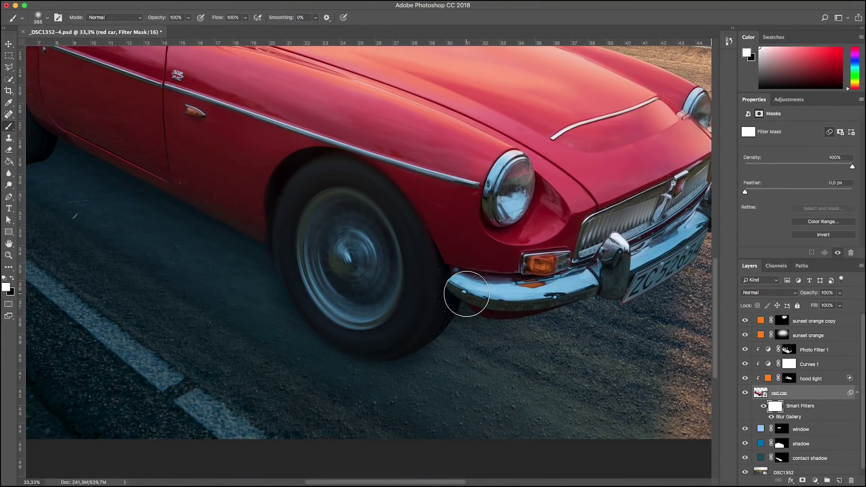
key(x)
drag(464, 295, 451, 295)
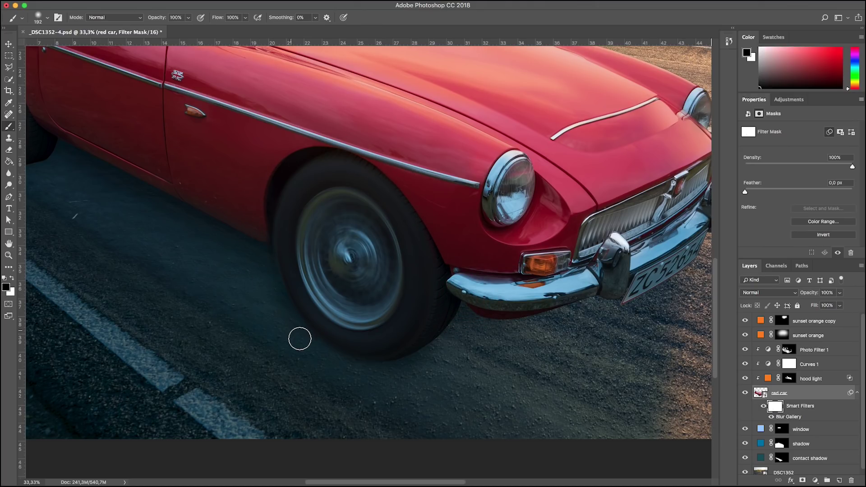
drag(148, 218, 246, 239)
key(super+minus)
key(super+minus)
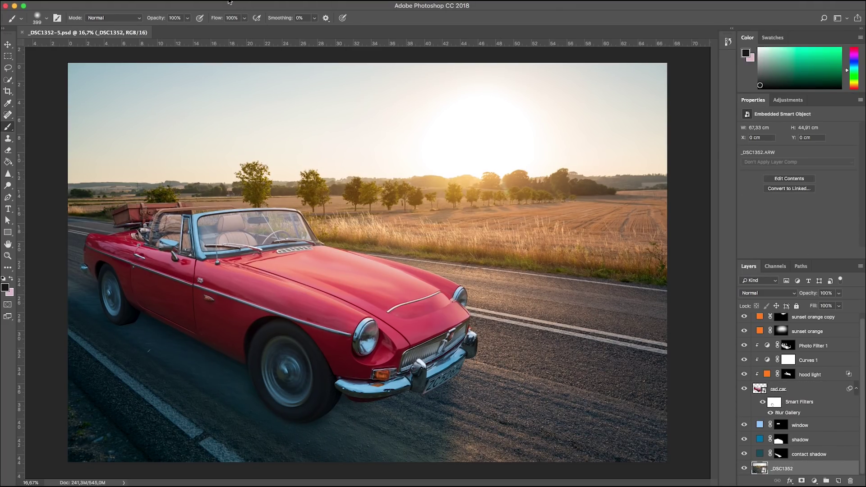
Step: Start a Path Blur on the background and stretch the first path across the whole image
click(230, 2)
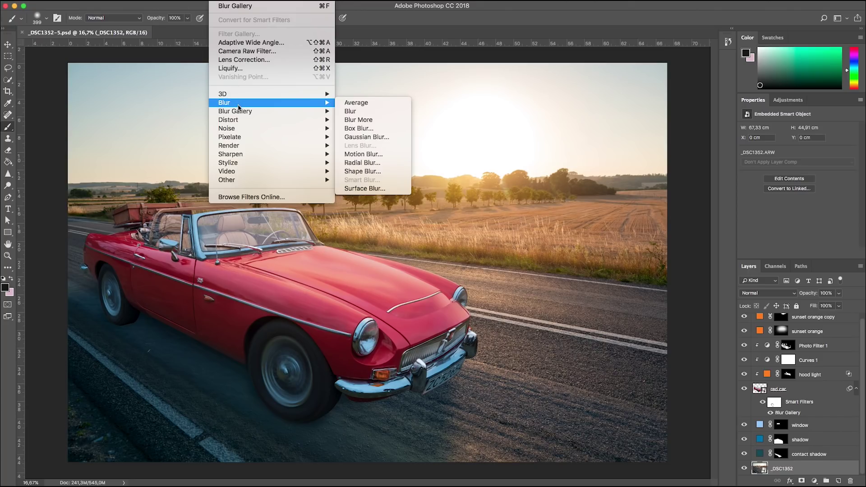
mouse_move(270, 111)
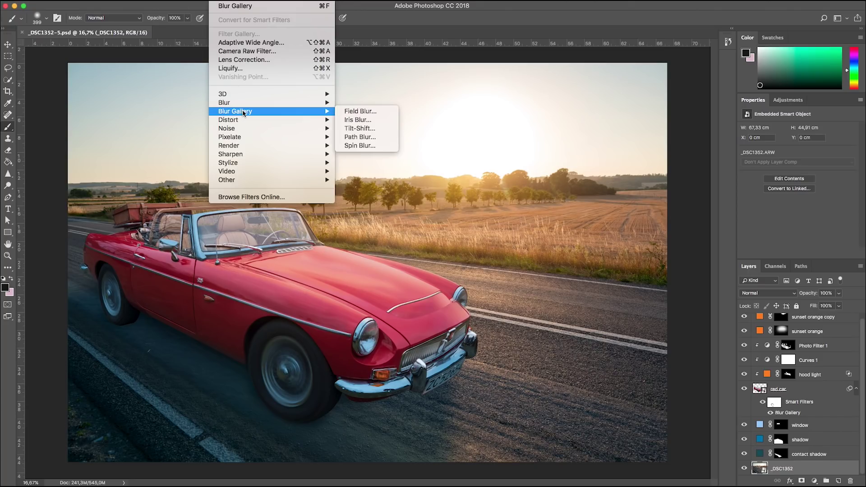
click(355, 137)
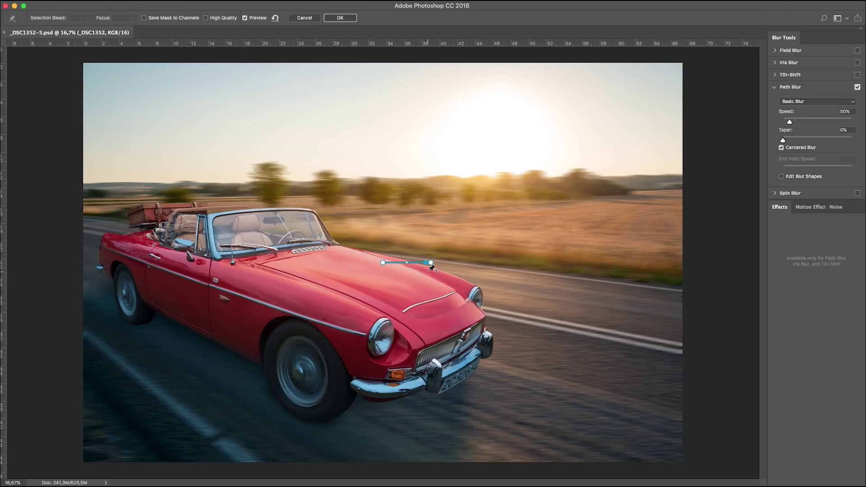
drag(431, 266, 713, 299)
drag(387, 260, 57, 208)
Step: Add more blur paths along the road, through the car, and across the treeline
click(59, 311)
double_click(261, 475)
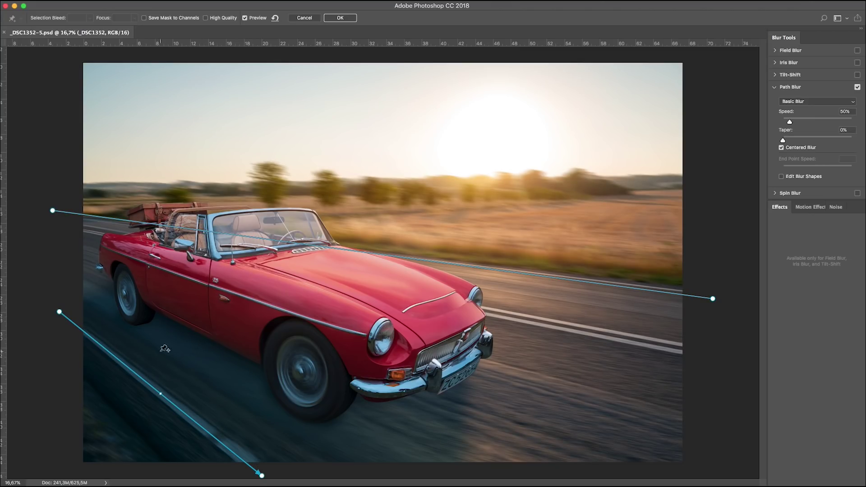
click(61, 243)
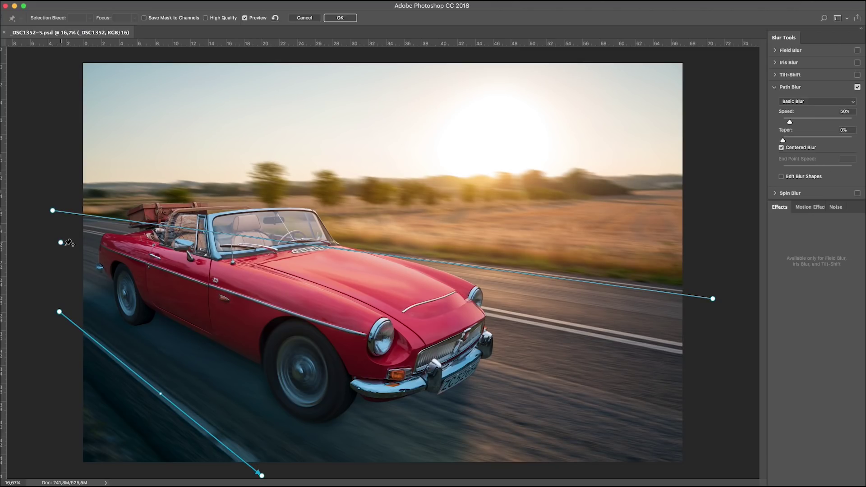
click(724, 445)
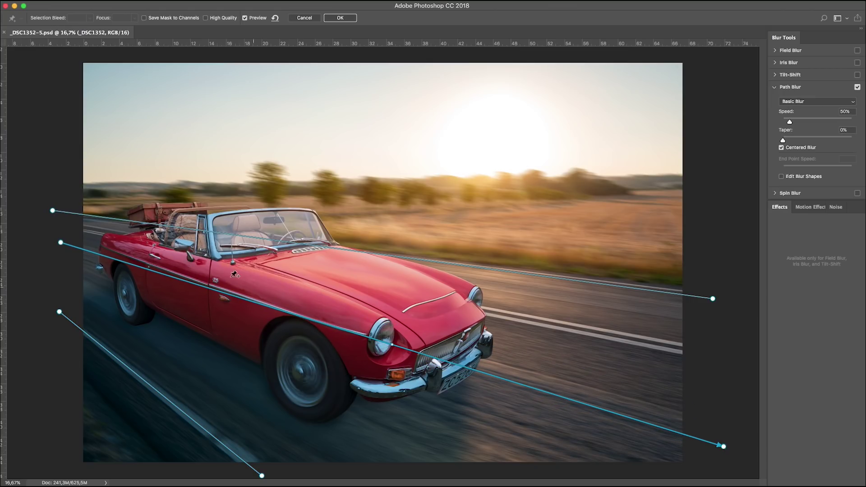
click(70, 185)
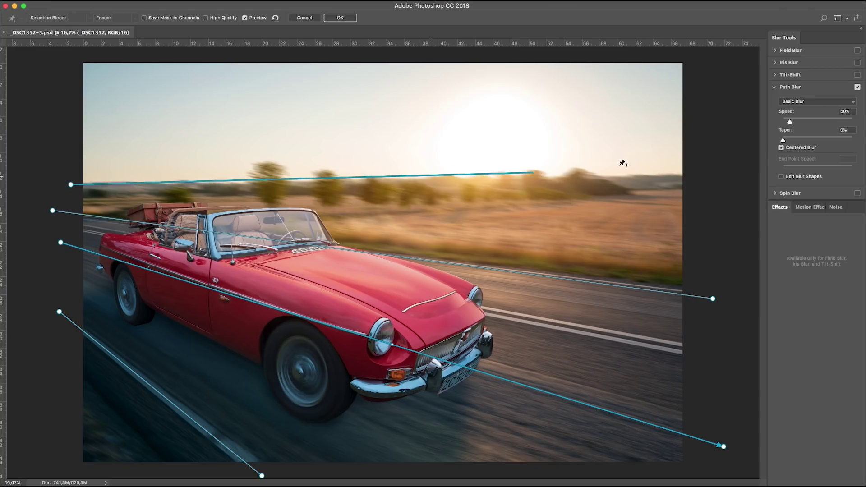
click(734, 182)
click(734, 181)
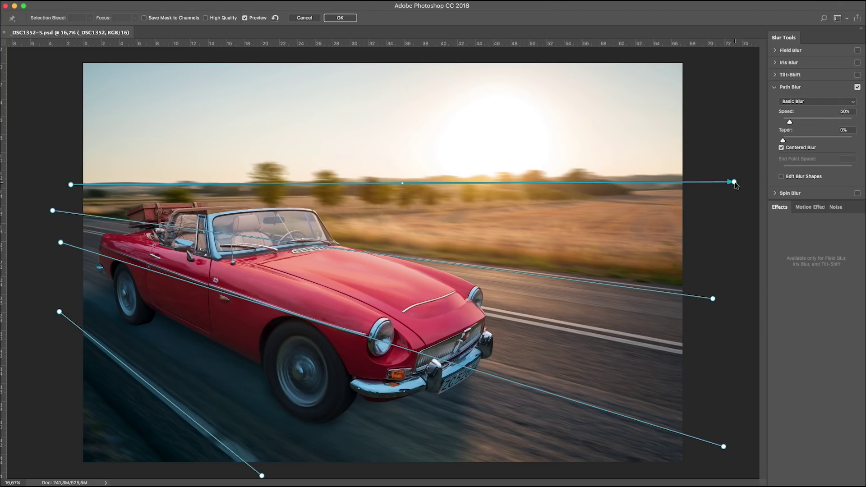
click(50, 264)
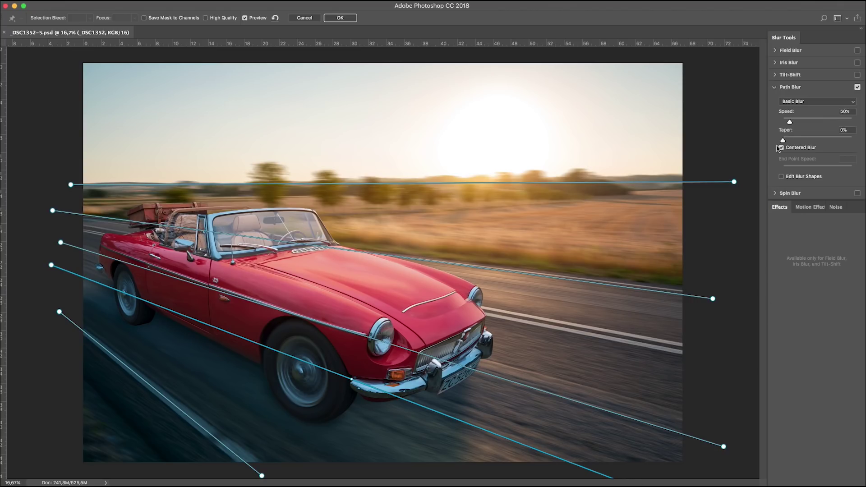
Step: Raise the blur speed to 82%, add a foreground road path, and apply the Path Blur
drag(790, 123, 794, 122)
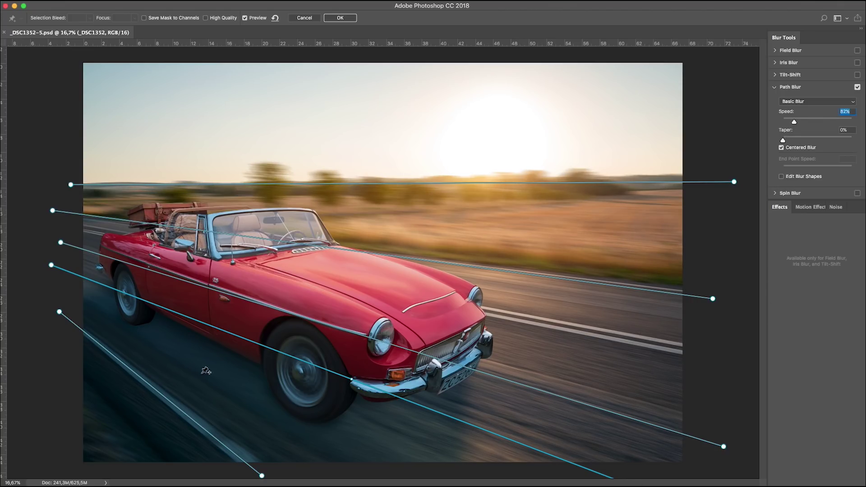
click(67, 393)
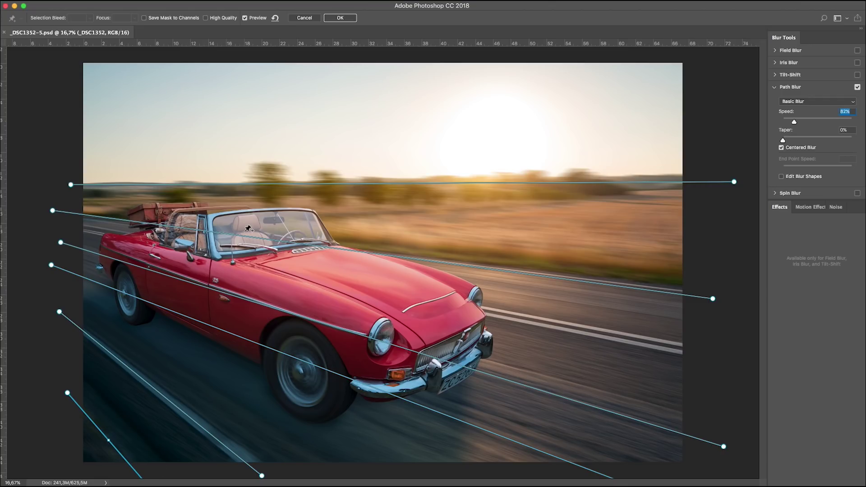
click(336, 18)
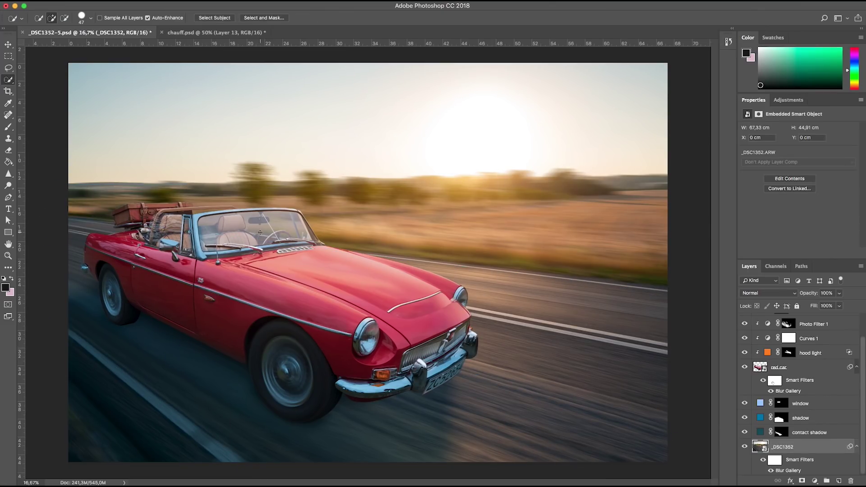
Step: In chauff.psd, auto-select the man with Select Subject and zoom in on his head
click(181, 33)
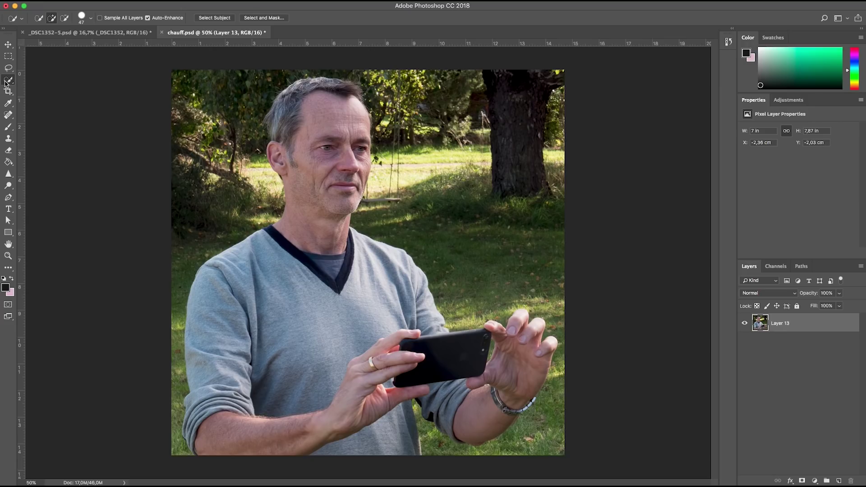
click(209, 18)
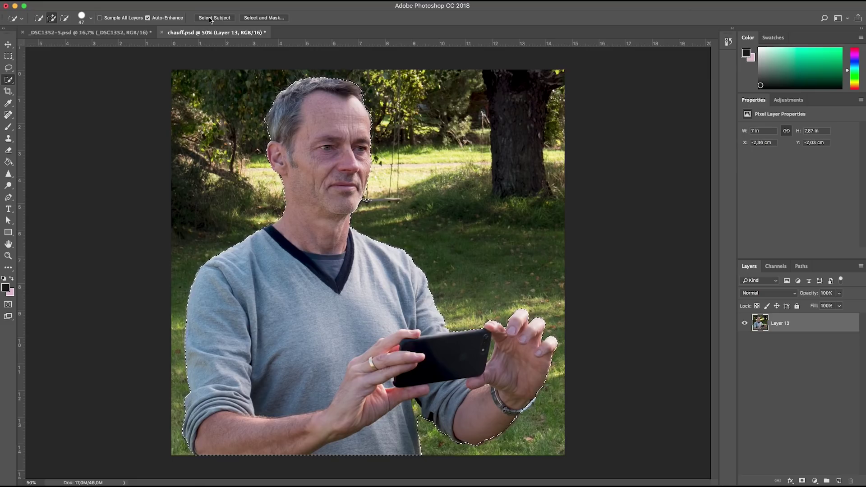
key(super+plus)
key(super+plus)
drag(287, 82, 300, 217)
Step: With the Polygonal Lasso in subtract mode, trim the selection along his cheek and jaw
click(8, 68)
click(49, 77)
alt+click(422, 223)
click(381, 231)
click(377, 250)
click(372, 265)
click(363, 281)
double_click(419, 291)
Step: Trim the neck bulge from the selection, down to the collar
alt+click(191, 225)
click(209, 233)
click(214, 250)
click(217, 275)
click(210, 292)
click(207, 308)
click(186, 321)
double_click(184, 333)
scroll(353, 163, up, 3)
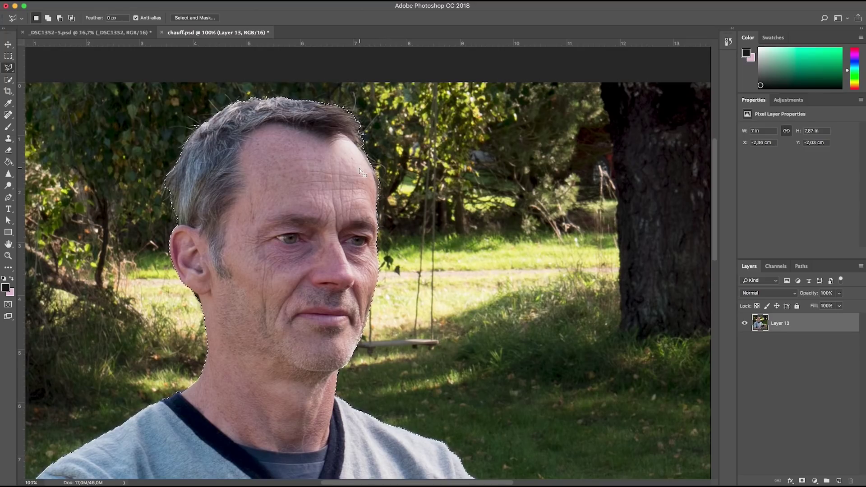
Step: Switch the lasso to add mode and clean up the selection edge at the elbow
click(48, 18)
scroll(305, 280, down, 7)
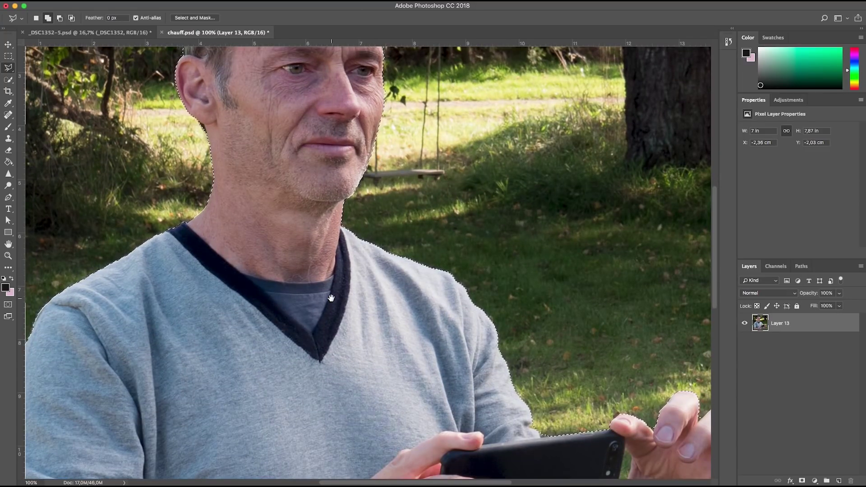
drag(330, 296, 299, 216)
alt+click(519, 334)
click(500, 347)
click(512, 357)
click(519, 334)
Step: Fix the selection beside the finger, between the fingers and along the phone
alt+click(624, 350)
click(631, 328)
click(624, 336)
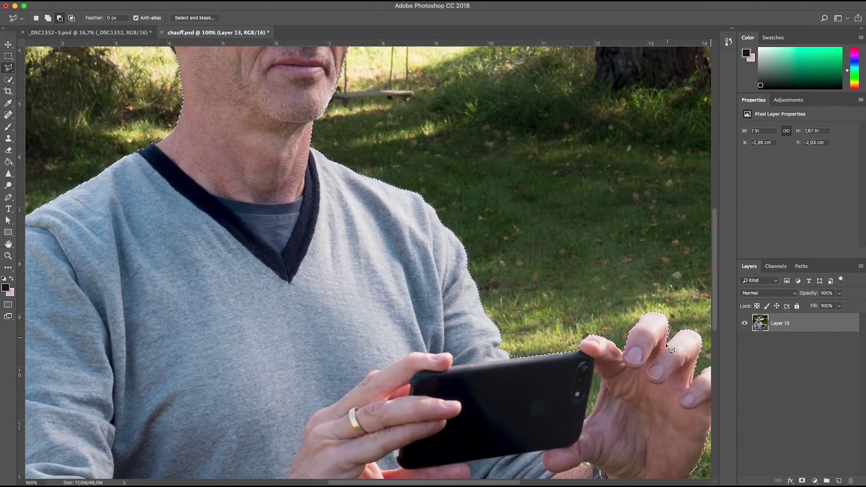
click(693, 383)
click(702, 373)
click(697, 363)
alt+click(544, 351)
click(510, 360)
double_click(506, 343)
drag(155, 274, 377, 280)
scroll(377, 279, down, 5)
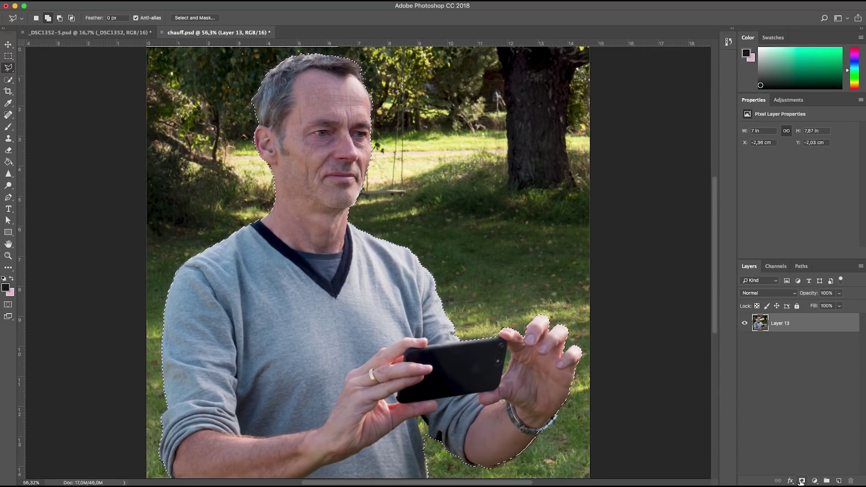
Step: Add a layer mask, refine the hair edges in Select and Mask, and output a masked layer copy
click(799, 480)
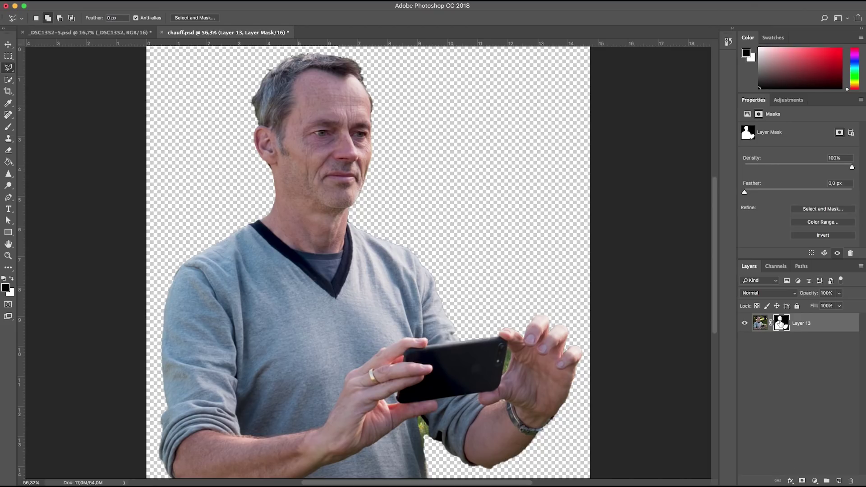
key(super+alt+r)
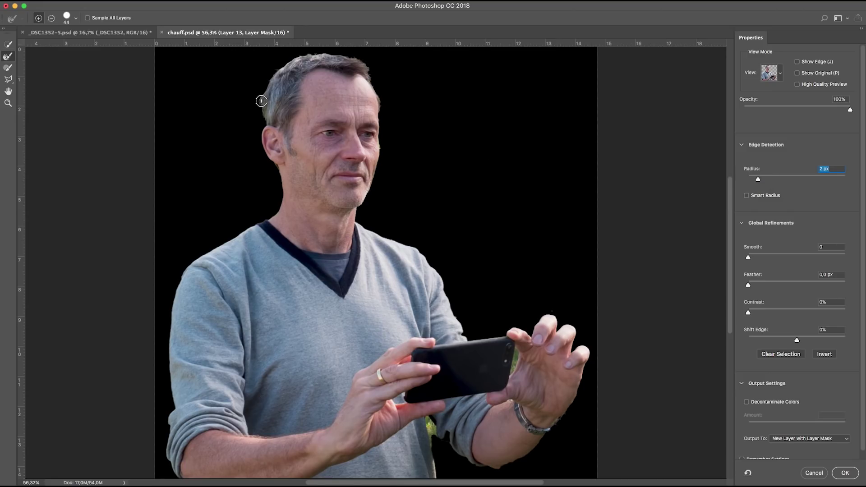
mouse_move(261, 98)
mouse_down()
mouse_move(261, 106)
mouse_move(236, 107)
mouse_move(282, 95)
mouse_up()
drag(369, 74, 370, 76)
click(845, 473)
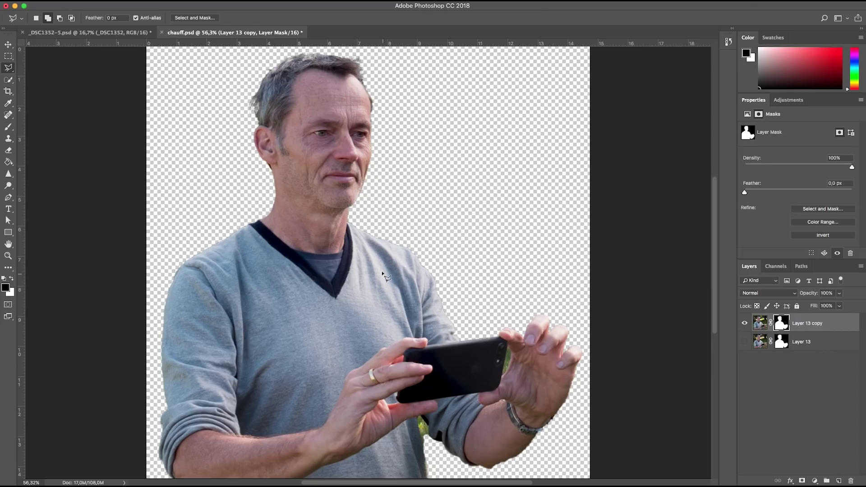
Step: Drag the cut-out man into the car composite and convert him to a smart object
key(v)
drag(318, 181, 111, 33)
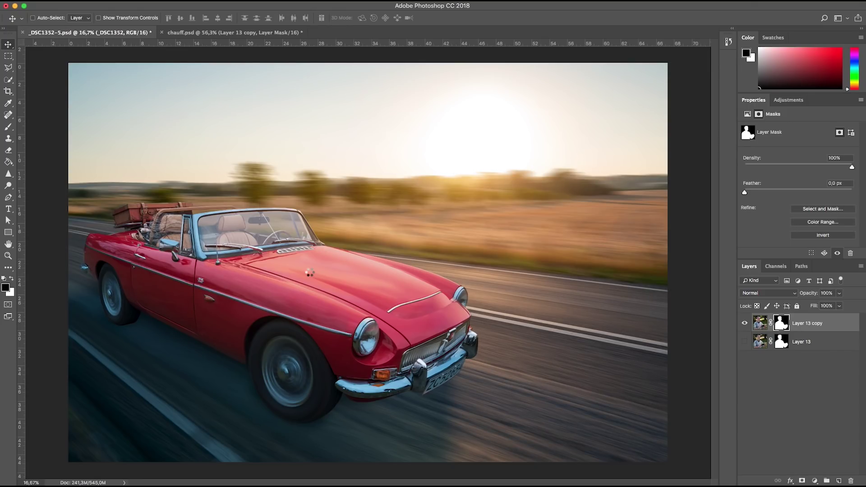
drag(310, 271, 363, 225)
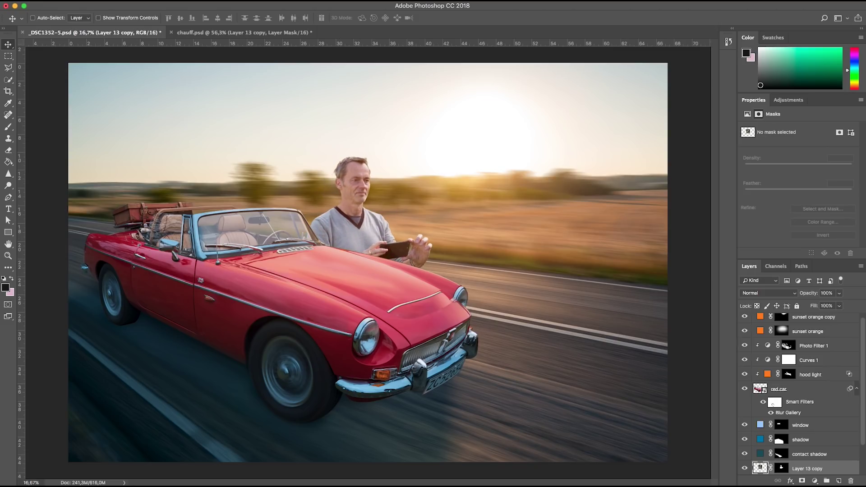
click(151, 2)
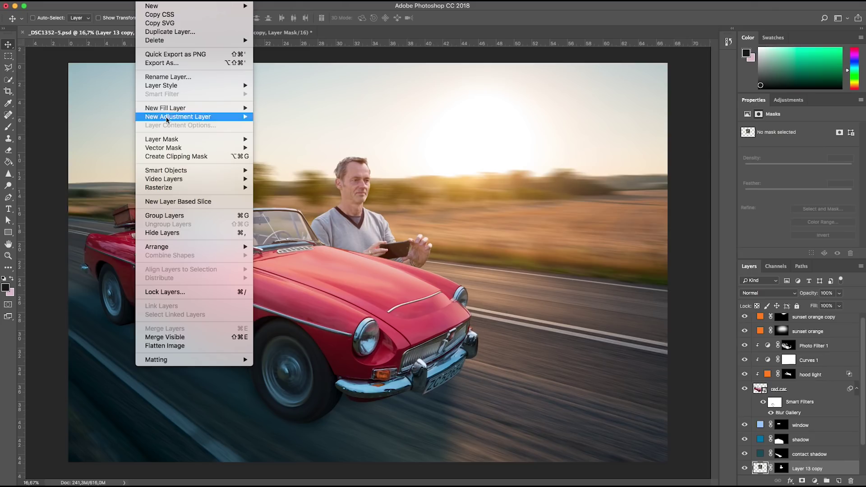
mouse_move(186, 173)
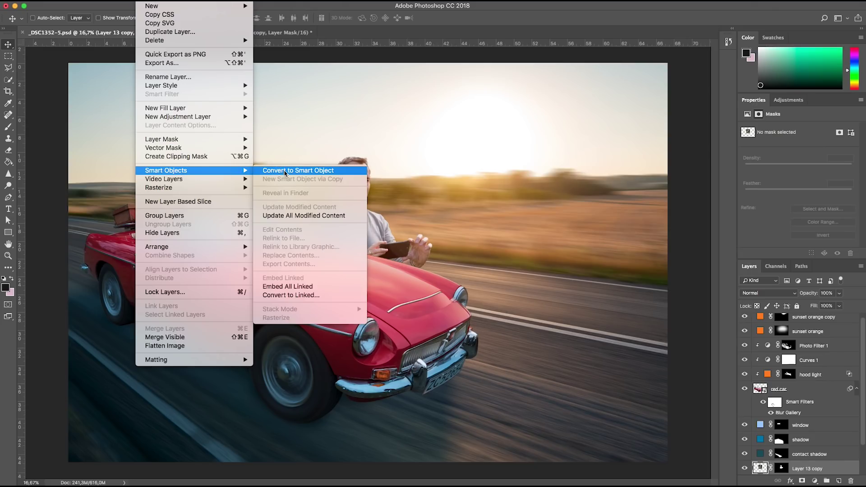
click(285, 173)
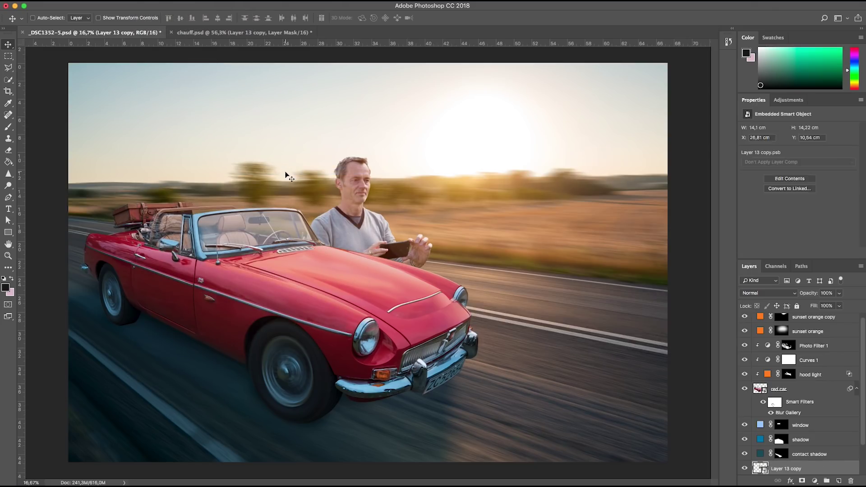
Step: Scale the man to about 64%, seat him in the driver's seat, and move his layer above the car
key(super+t)
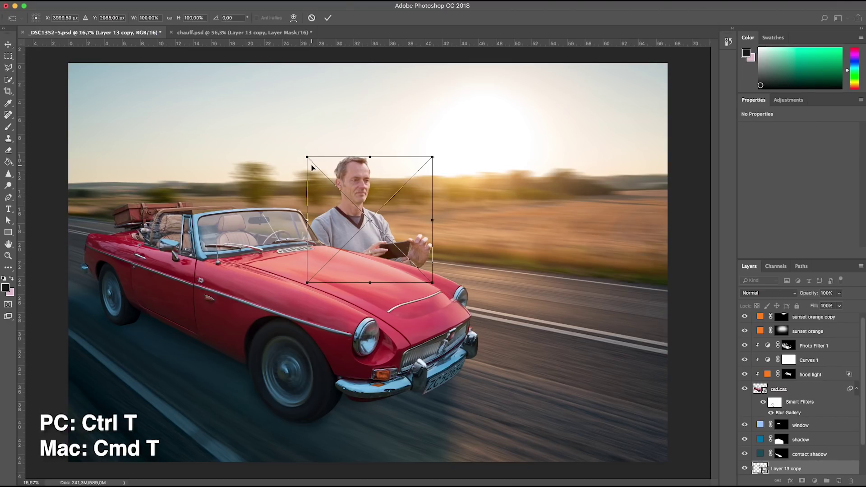
drag(307, 157, 334, 175)
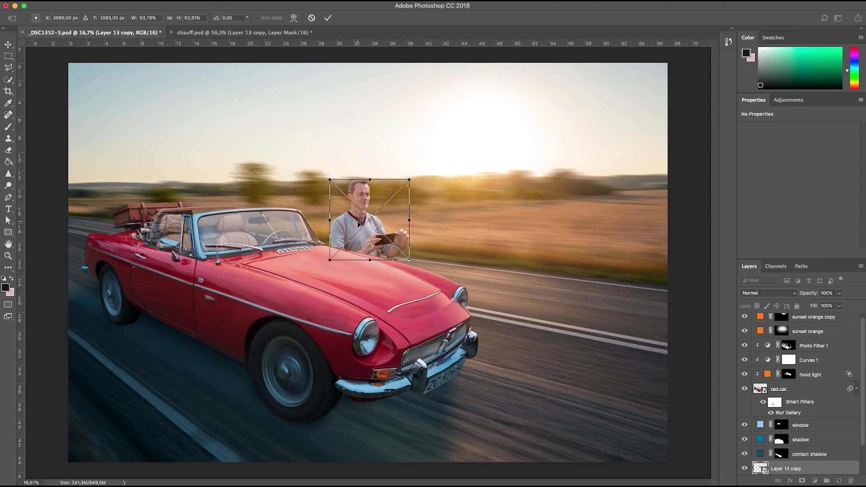
drag(356, 221, 251, 238)
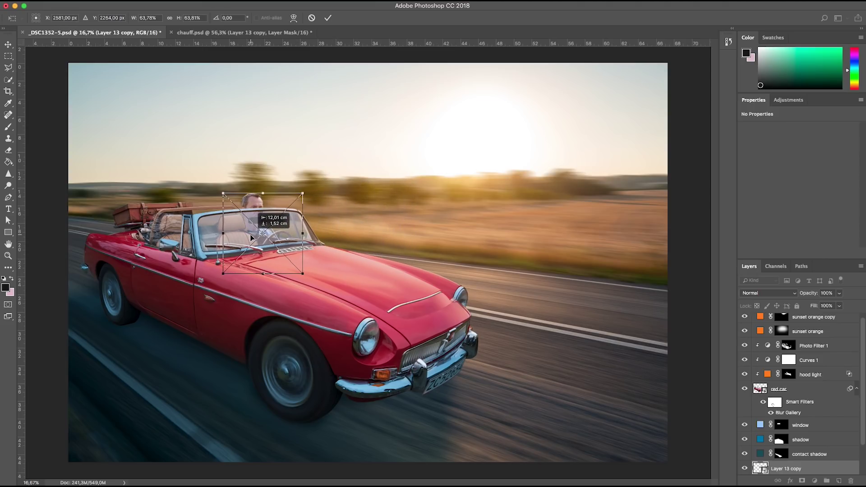
click(328, 18)
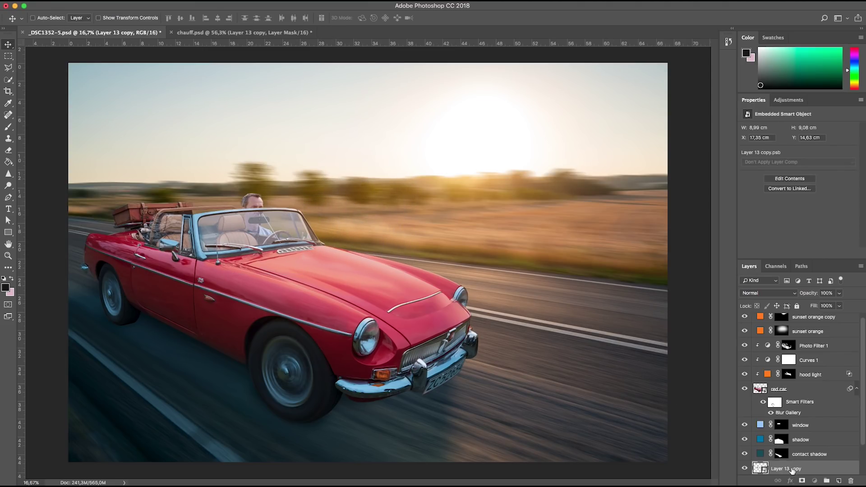
drag(773, 468, 772, 342)
drag(243, 242, 232, 246)
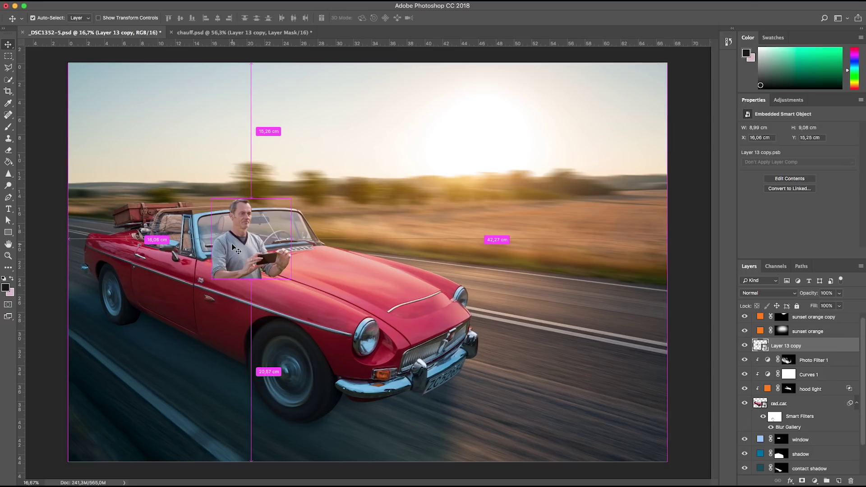
Step: Zoom in on the driver and rename his layer to 'driver'
key(super+plus)
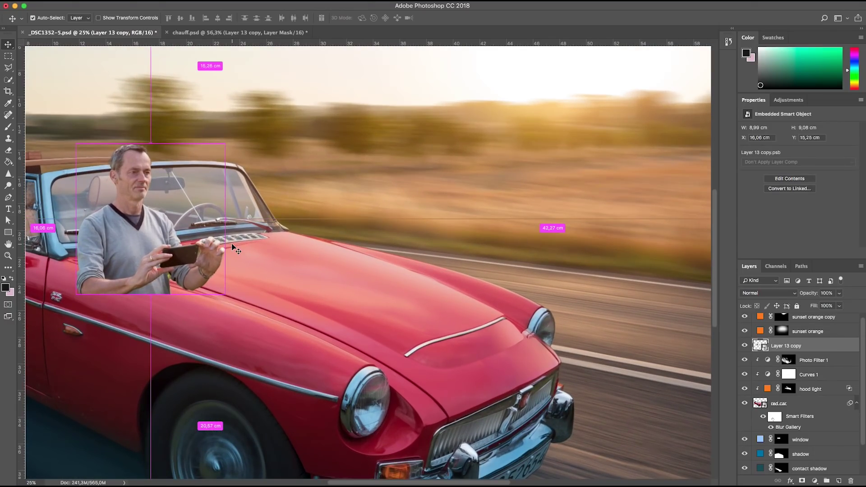
key(super+plus)
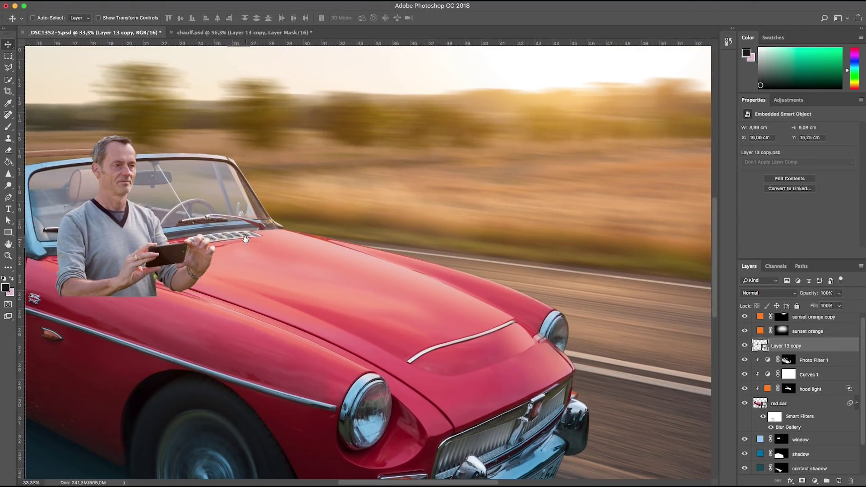
drag(233, 238, 435, 258)
key(super+plus)
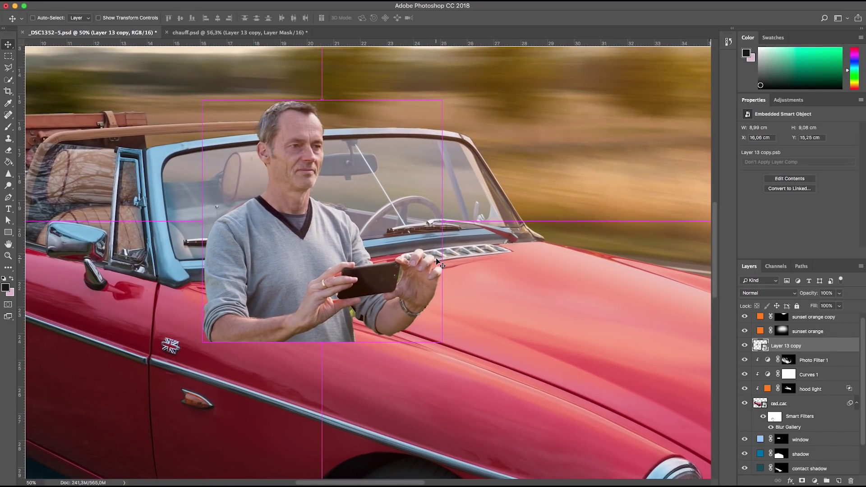
double_click(787, 345)
text(driver)
key(Return)
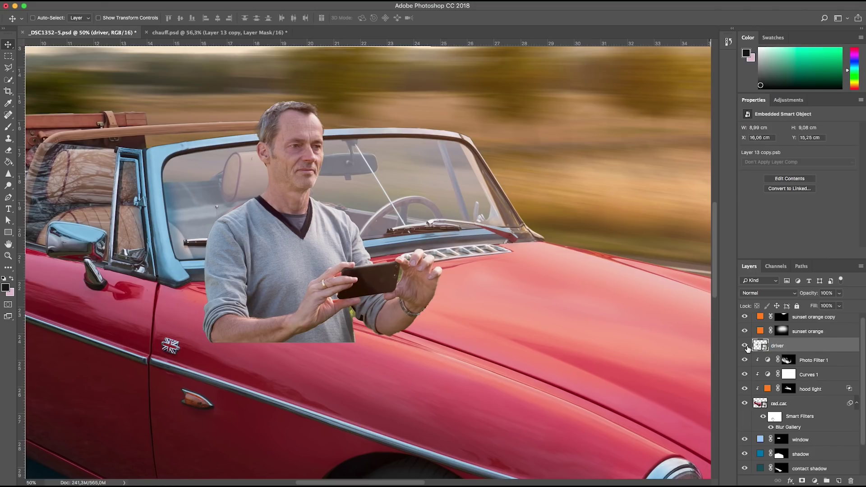
Step: Hide the driver layer, load the red car's outline, and start subtracting along the wiper
click(744, 345)
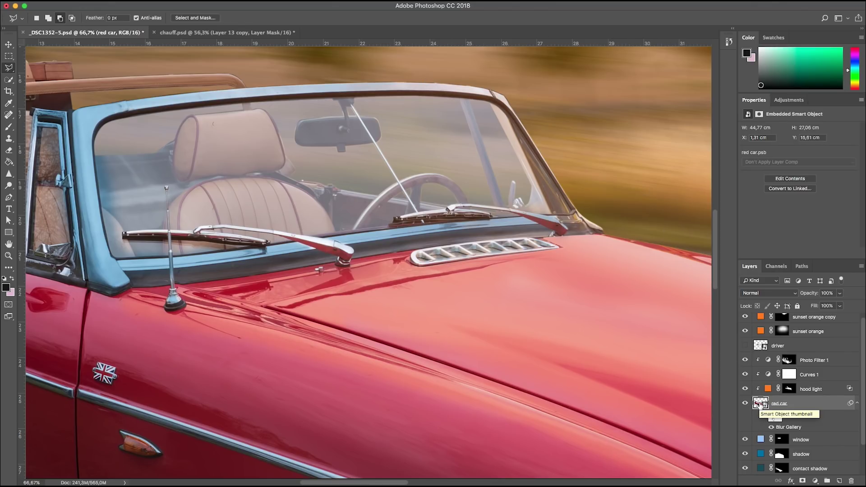
super+click(760, 404)
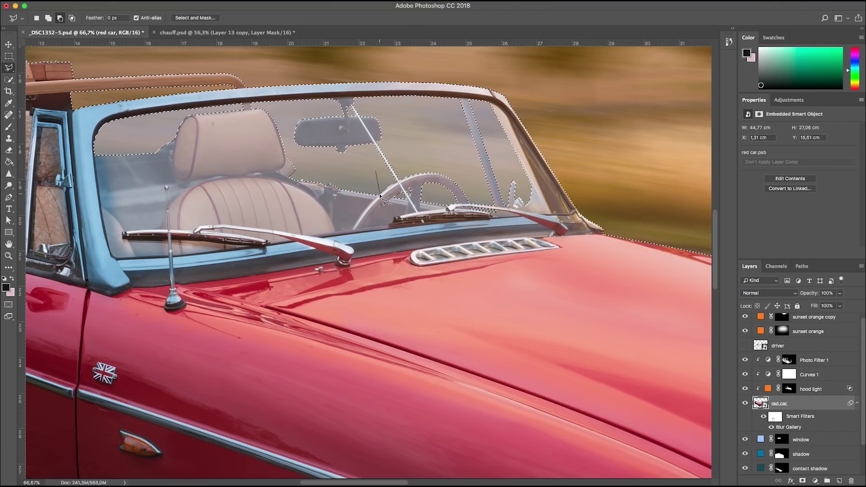
click(353, 230)
click(274, 232)
click(225, 225)
click(210, 225)
click(199, 226)
click(195, 233)
click(165, 230)
click(132, 231)
Step: Finish removing the seat area along the wiper blade and windshield edges
click(133, 240)
click(178, 240)
click(211, 242)
click(251, 247)
click(184, 255)
click(116, 258)
click(95, 156)
click(156, 117)
click(255, 104)
click(376, 171)
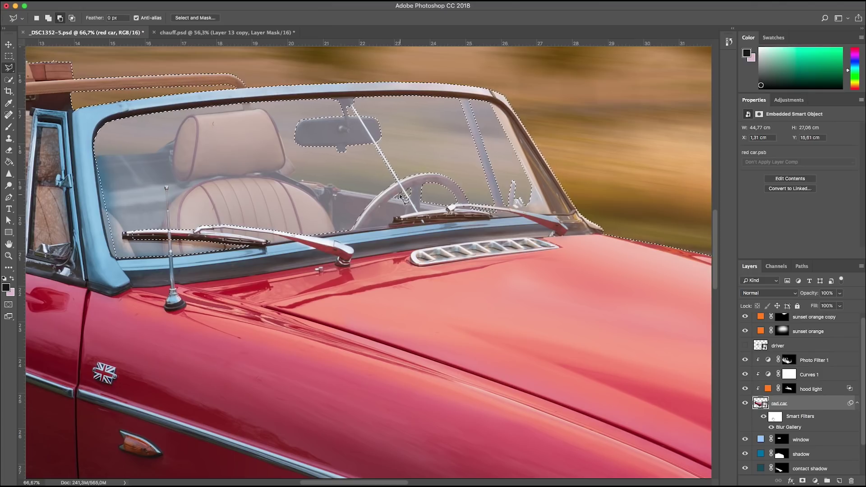
Step: Remove the steering wheel interior and the area beside its spoke from the selection
click(379, 208)
click(368, 226)
click(395, 220)
click(406, 215)
click(409, 197)
click(403, 196)
click(420, 202)
click(419, 211)
click(444, 209)
double_click(439, 192)
Step: Remove the beige bar behind the seats from the selection, then select the driver layer
click(300, 62)
click(252, 88)
click(225, 90)
click(87, 95)
click(92, 67)
double_click(250, 55)
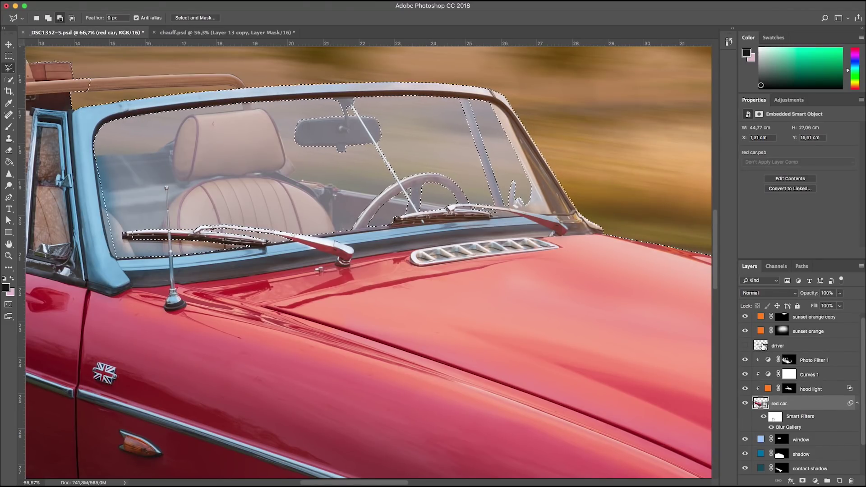
click(761, 346)
Step: Show the driver and give him an inverted windshield mask, unlinked from the image
click(745, 345)
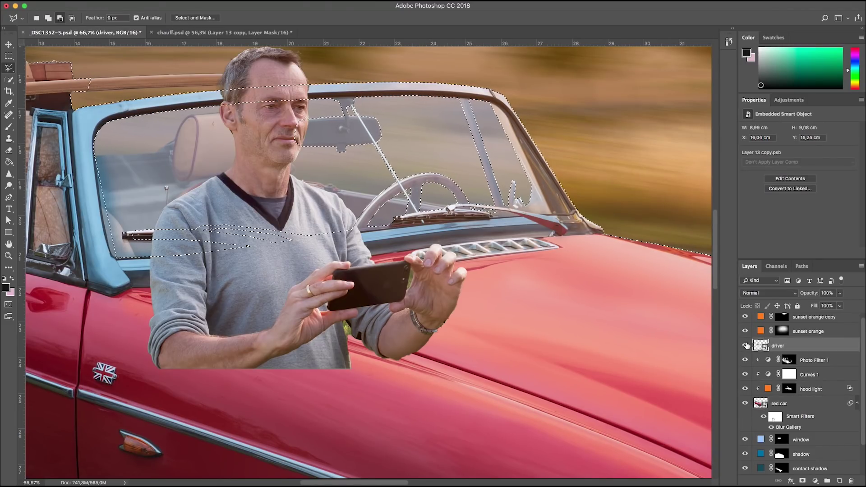
click(801, 481)
key(super+i)
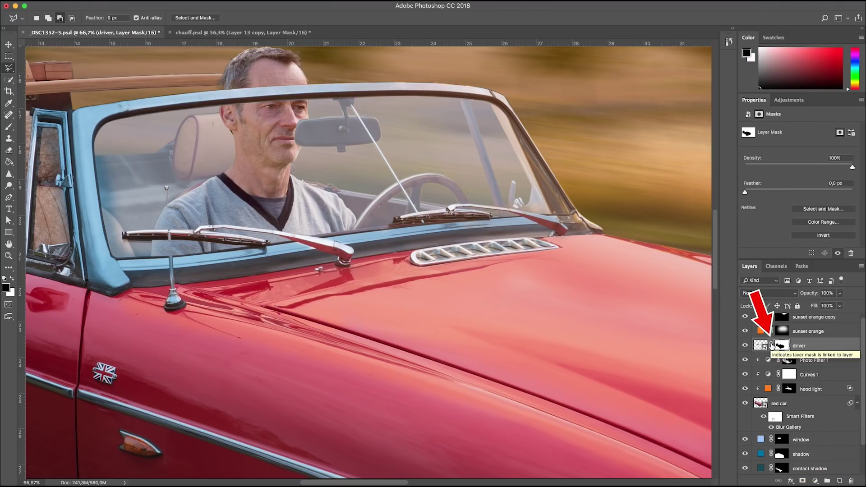
click(771, 345)
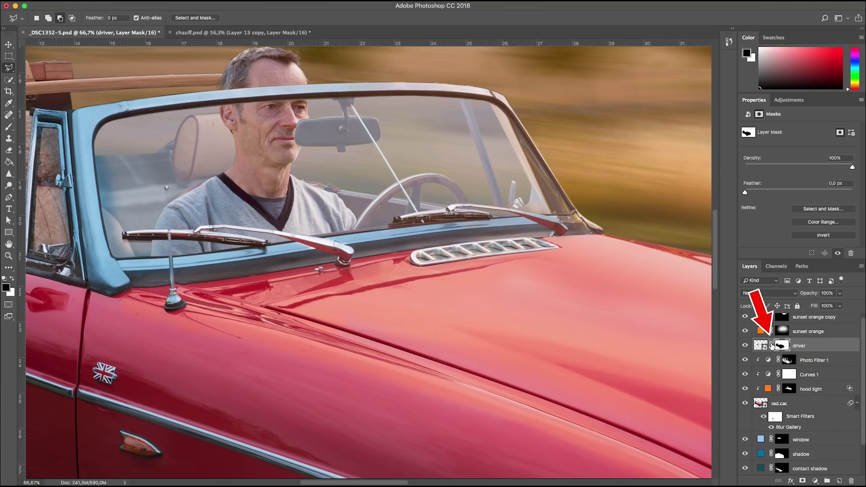
click(760, 345)
Step: Scale the driver to about 55%, move him into the seat, and tilt him slightly
key(super+minus)
key(super+minus)
key(super+minus)
key(super+minus)
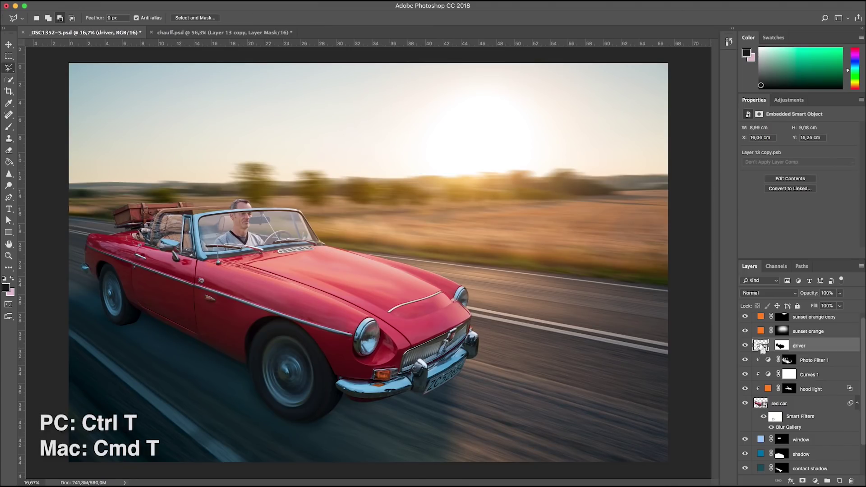
key(super+t)
drag(293, 280, 284, 272)
mouse_move(239, 237)
mouse_down()
mouse_move(231, 240)
mouse_move(240, 241)
mouse_up()
drag(288, 278, 288, 272)
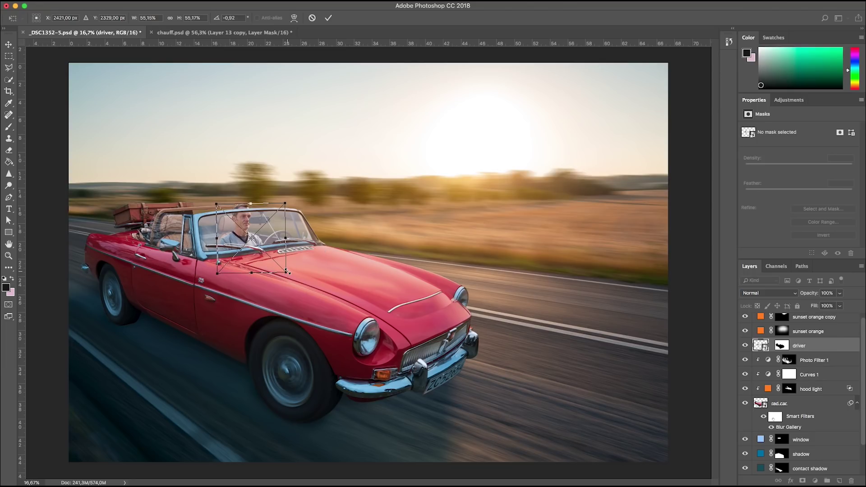
key(Return)
Step: Add a Levels adjustment clipped to the driver with output black set to 19
key(l)
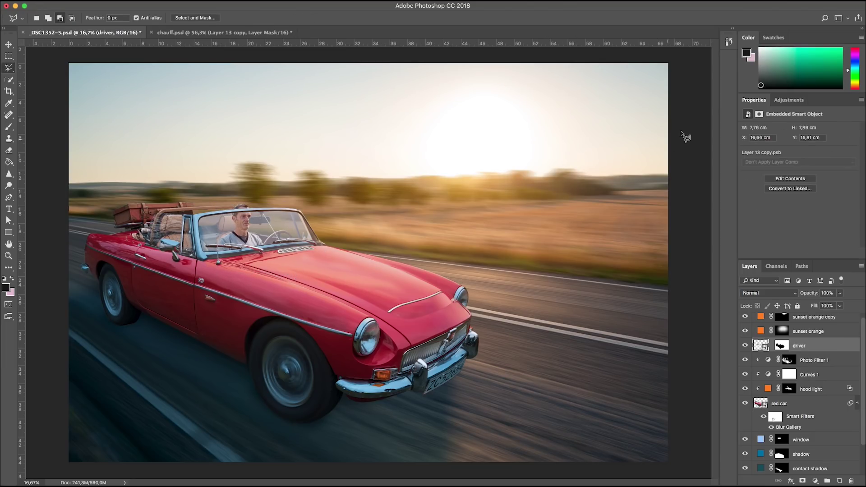
click(788, 100)
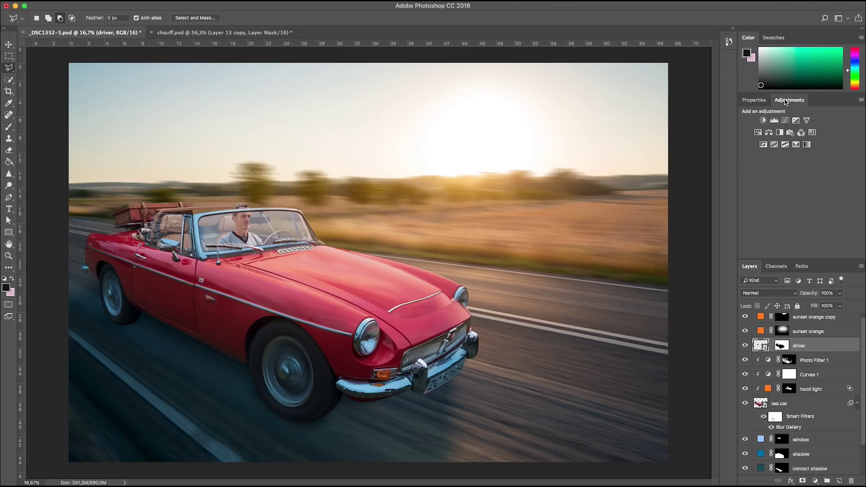
click(774, 120)
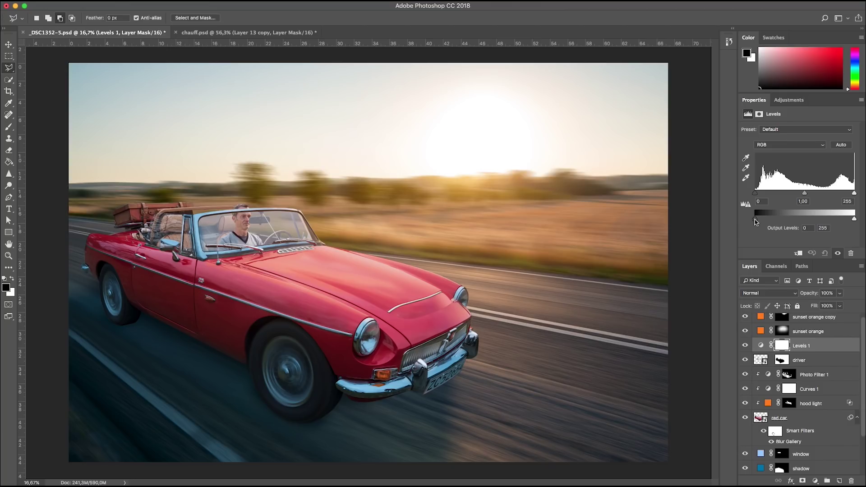
click(797, 253)
drag(756, 220, 767, 222)
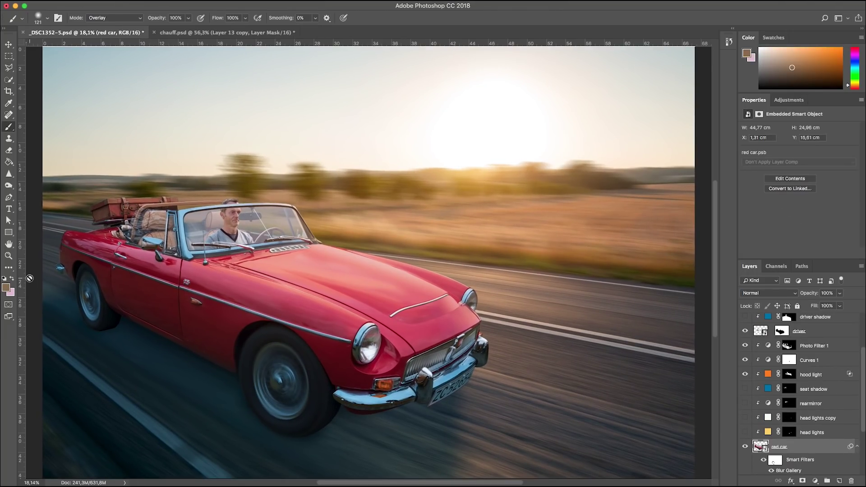
Step: Show the seat shadow, rearmirror, head lights copy, head lights, driver shadow and Levels 1 layers
click(745, 388)
click(745, 403)
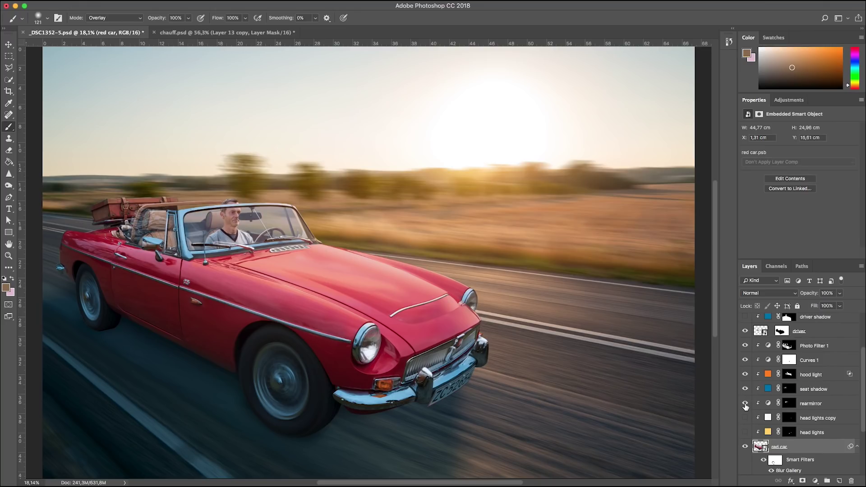
click(745, 418)
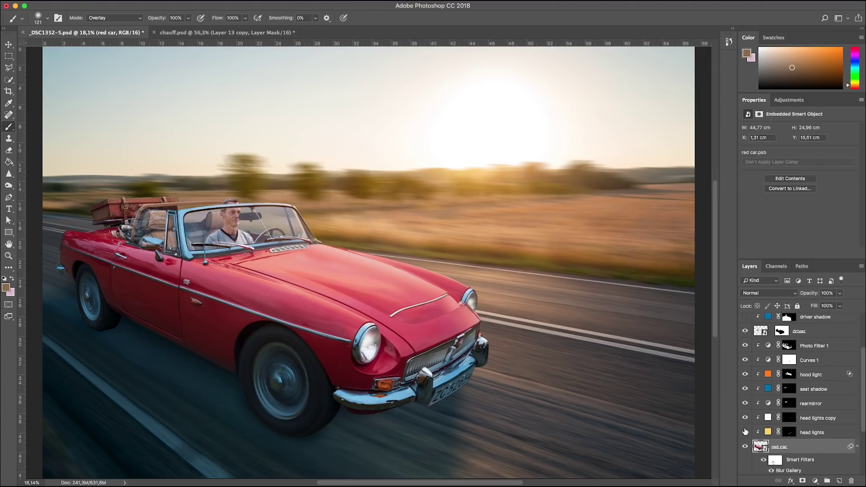
click(744, 432)
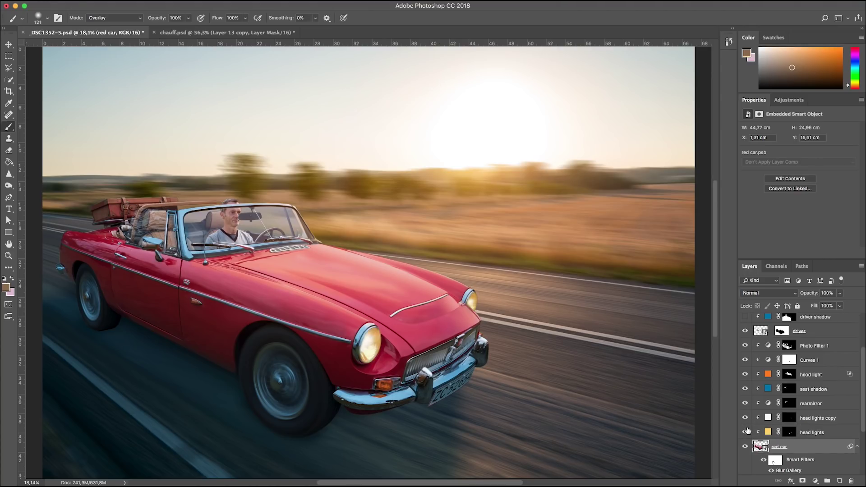
scroll(748, 430, up, 3)
click(745, 379)
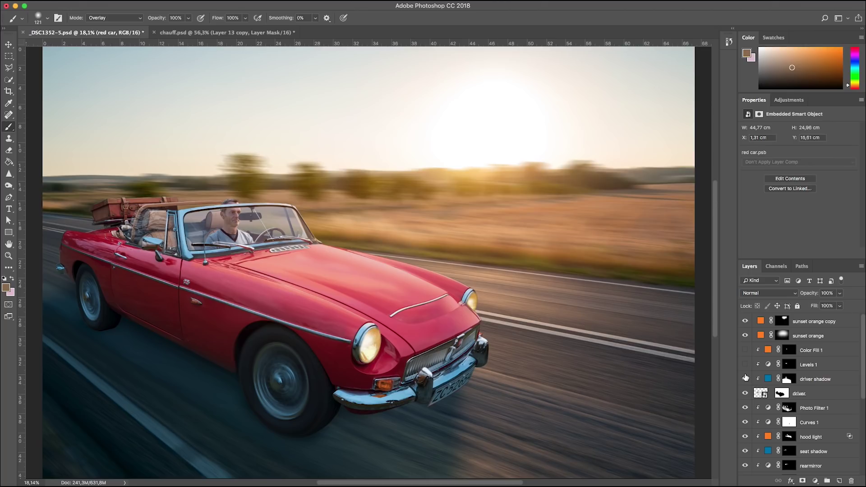
click(745, 365)
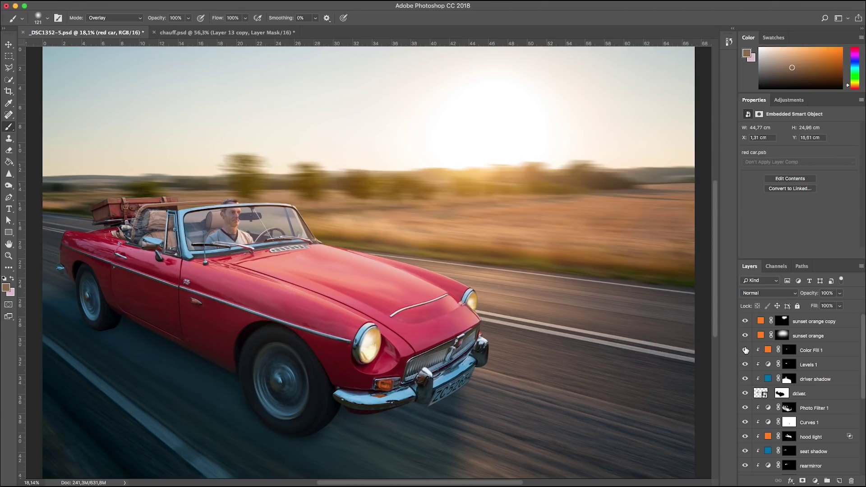
key(super+equal)
key(super+equal)
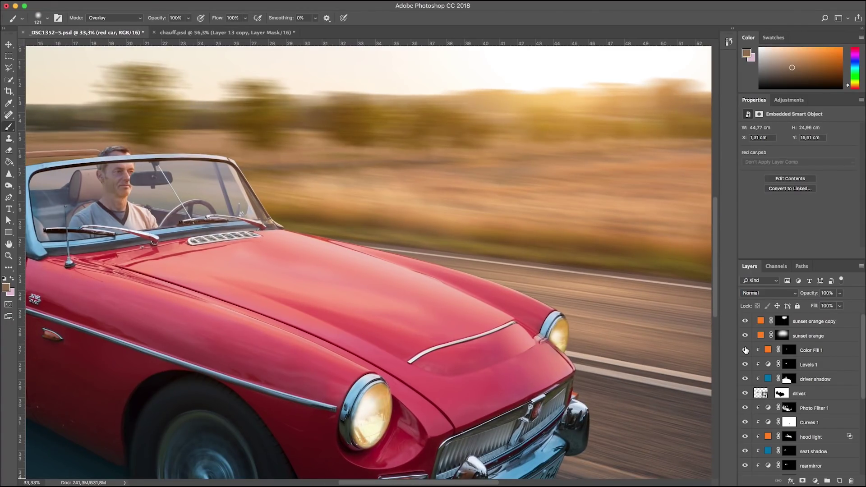
key(super+r)
drag(223, 306, 434, 414)
key(super+r)
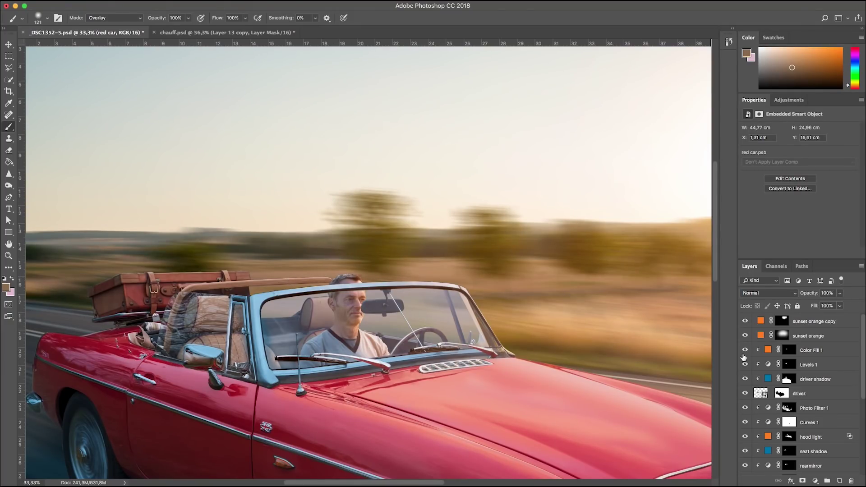
scroll(805, 395, down, 3)
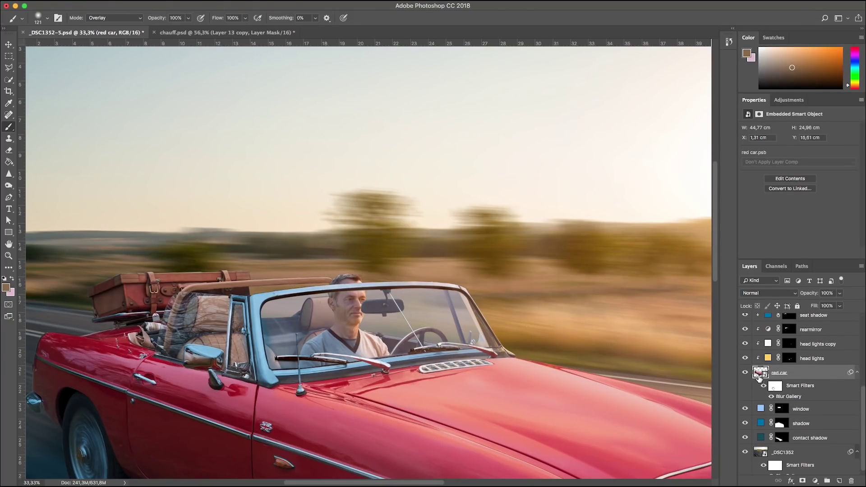
Step: Add a Levels layer above the red car with white input 199 and an inverted mask
click(785, 106)
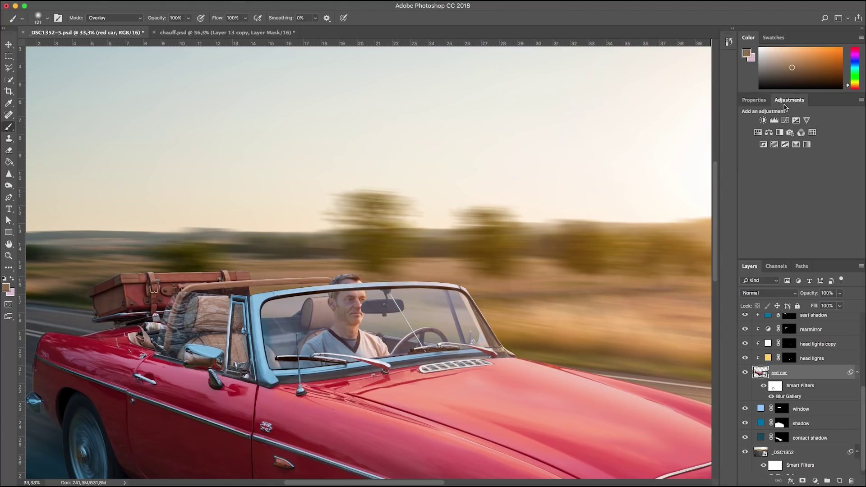
click(774, 120)
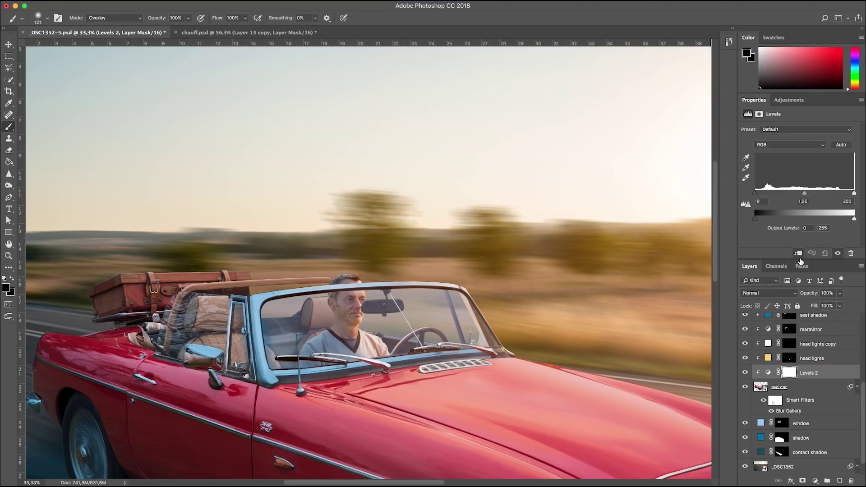
drag(854, 194, 833, 192)
key(super+i)
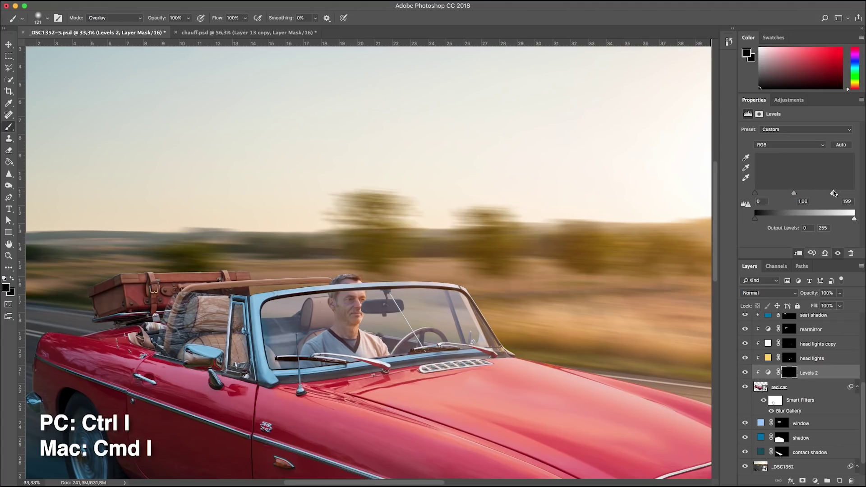
Step: Paint white onto the mask over the roll bar behind the seats
key(shift+alt+n)
key(x)
mouse_move(327, 274)
mouse_down()
mouse_move(257, 275)
mouse_move(222, 262)
mouse_move(246, 273)
mouse_move(149, 277)
mouse_move(162, 296)
mouse_move(185, 280)
mouse_move(140, 275)
mouse_move(139, 293)
mouse_move(130, 273)
mouse_up()
mouse_move(255, 282)
mouse_down()
mouse_move(200, 285)
mouse_move(276, 285)
mouse_up()
key(x)
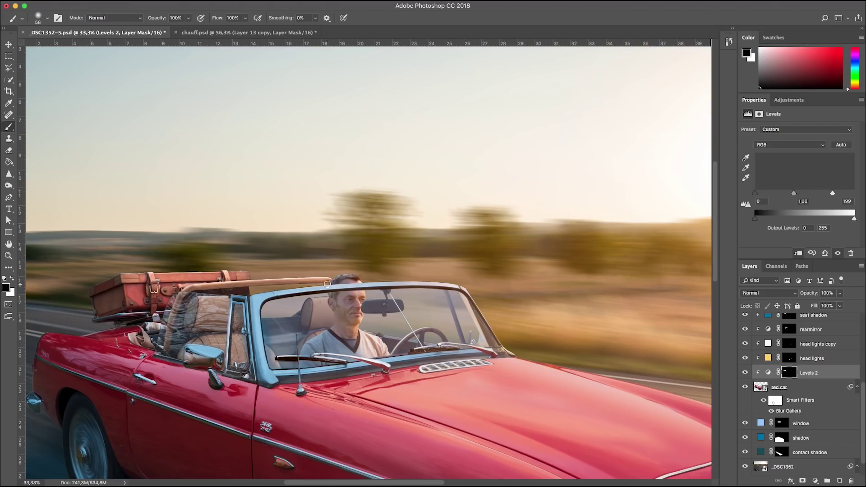
key(ctrl+minus)
key(ctrl+minus)
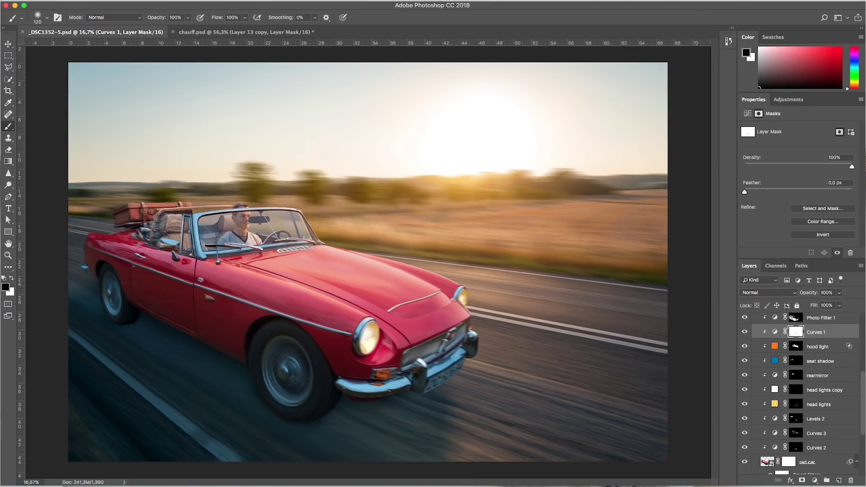
Step: Scroll the Layers panel to review the Curves 2 and Curves 3 adjustment layers
scroll(367, 262, up, 2)
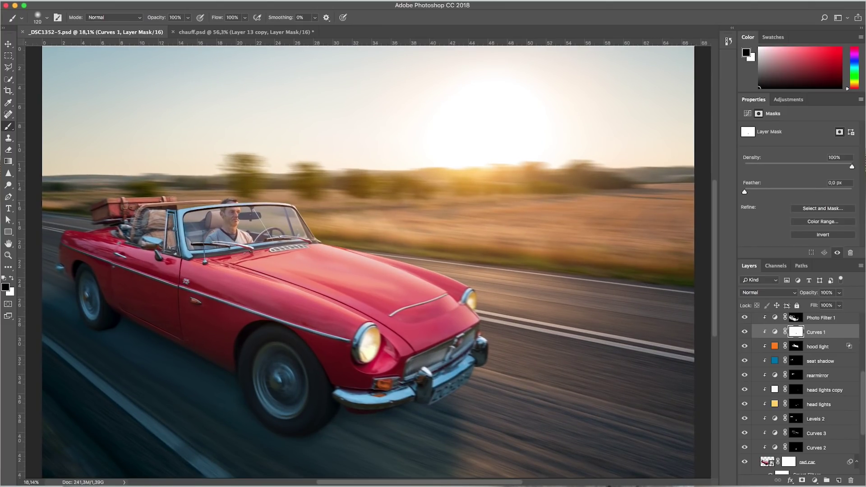